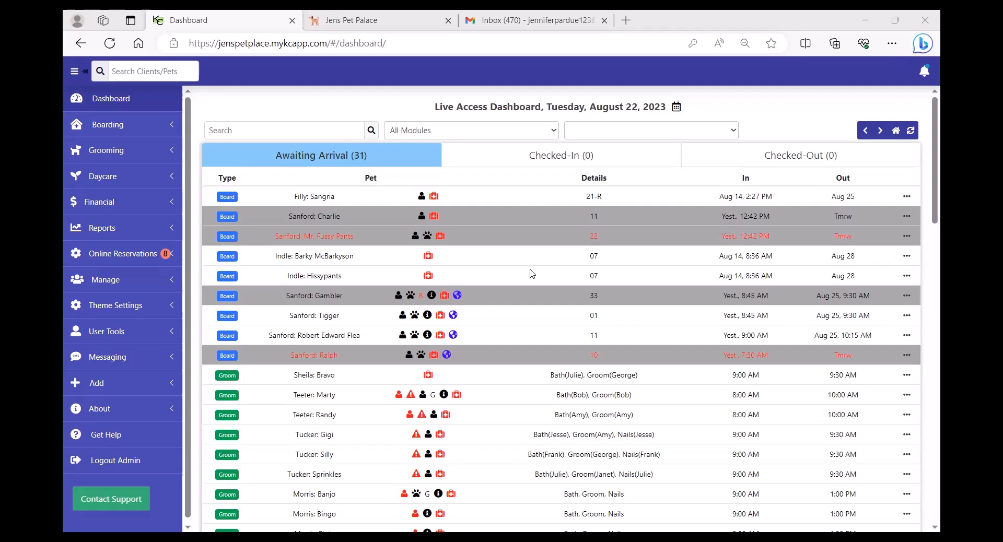
Open the Boarding OLR settings and keep approval required and 48-hour client cancellation enabled.
left_click(123, 256)
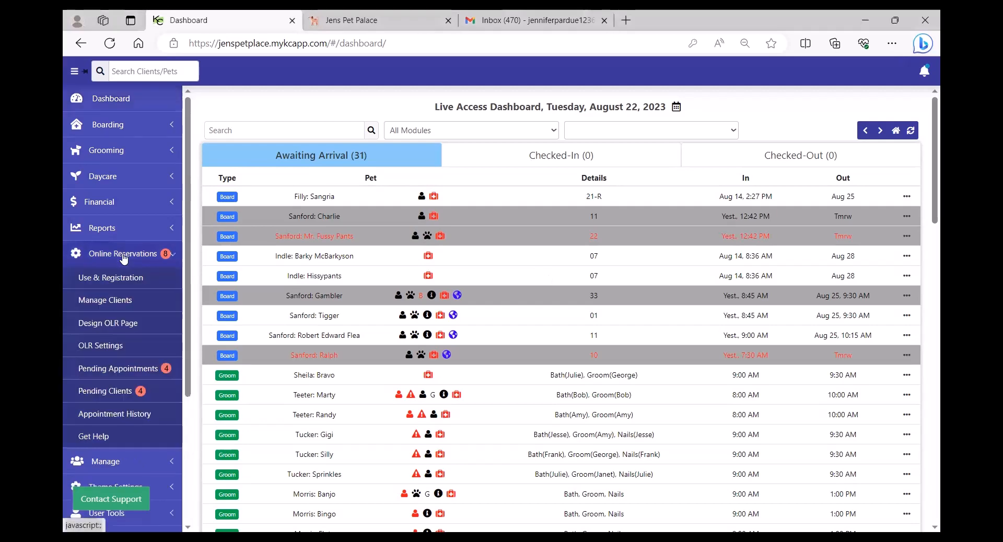
left_click(112, 347)
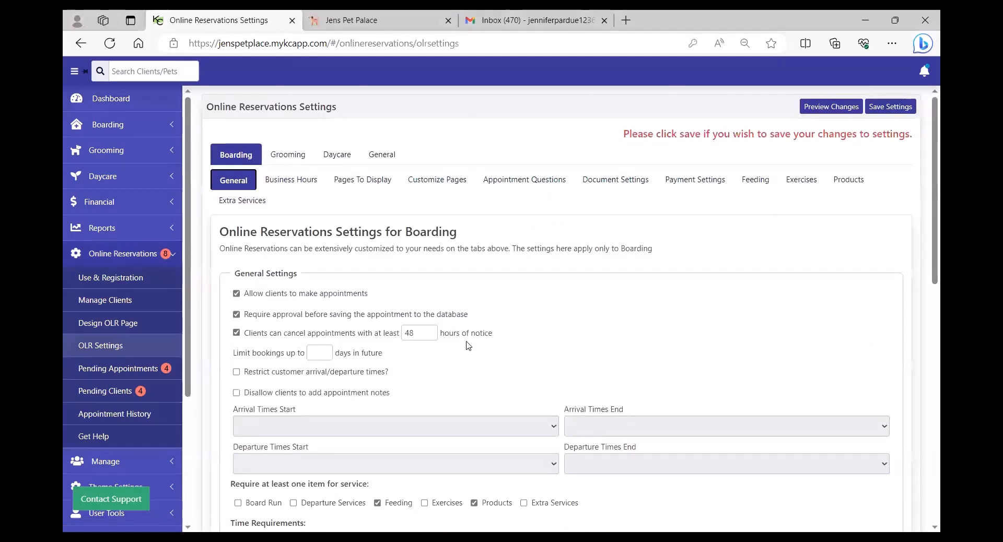
left_click(236, 314)
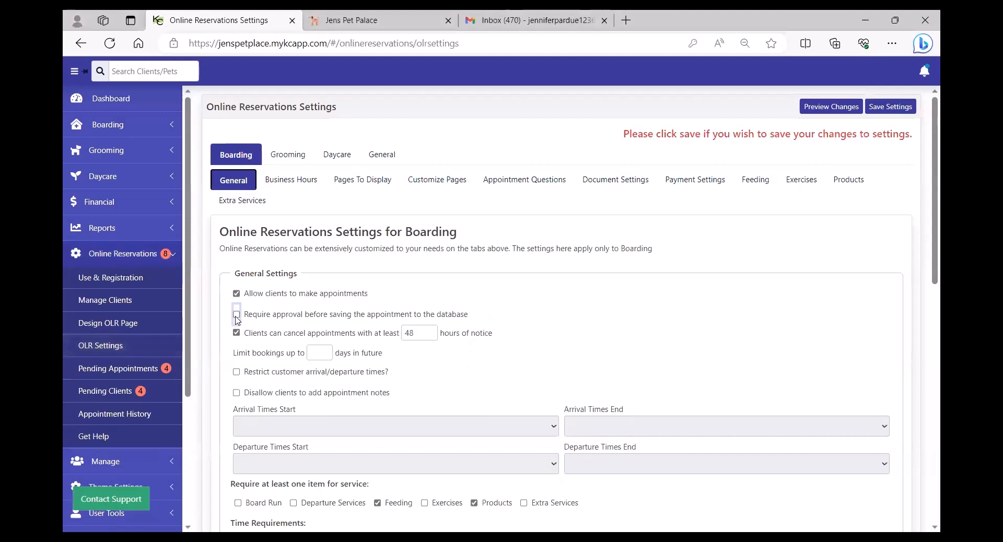
left_click(236, 316)
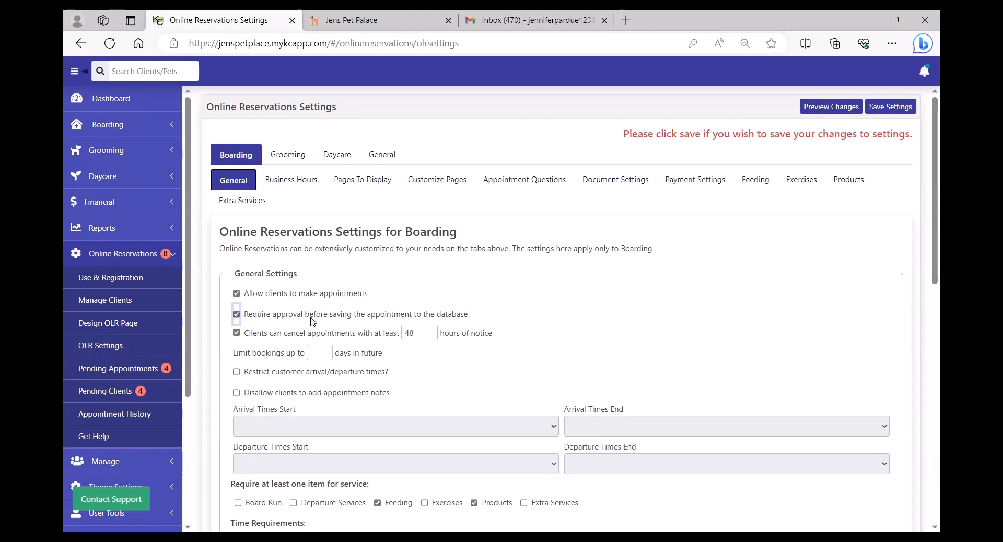
left_click(237, 334)
left_click(236, 333)
double_click(409, 334)
left_click(321, 355)
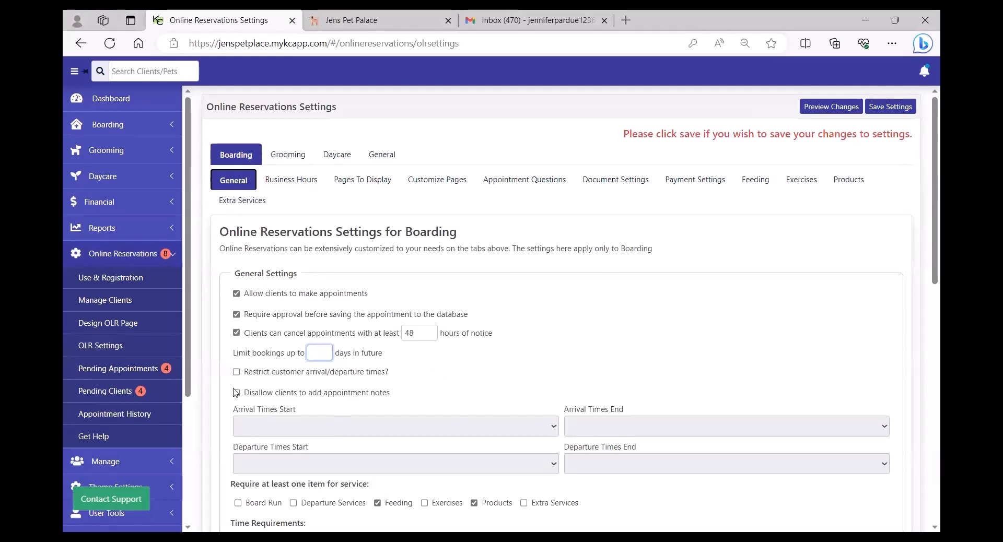
Try restricting arrival and departure times, then leave them unrestricted.
left_click(236, 373)
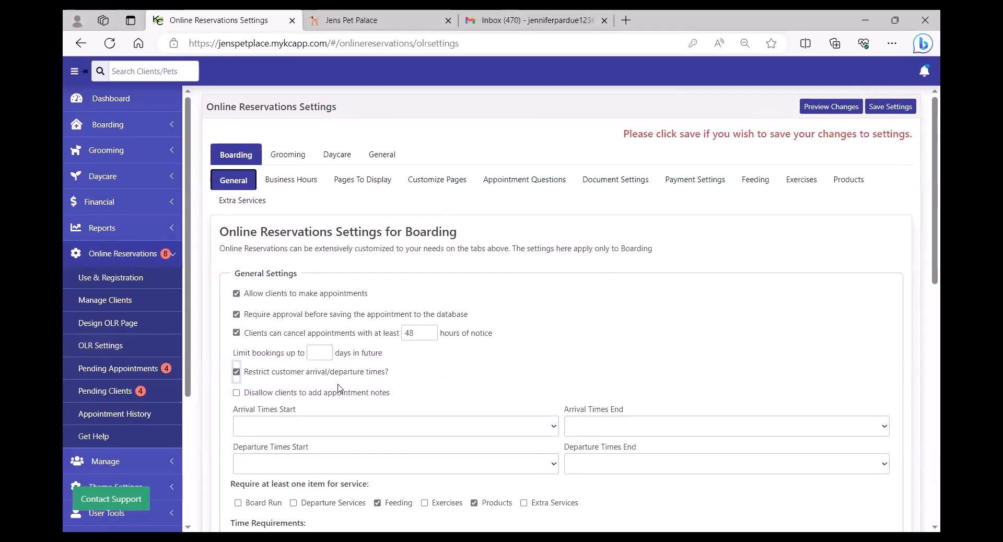
left_click(305, 433)
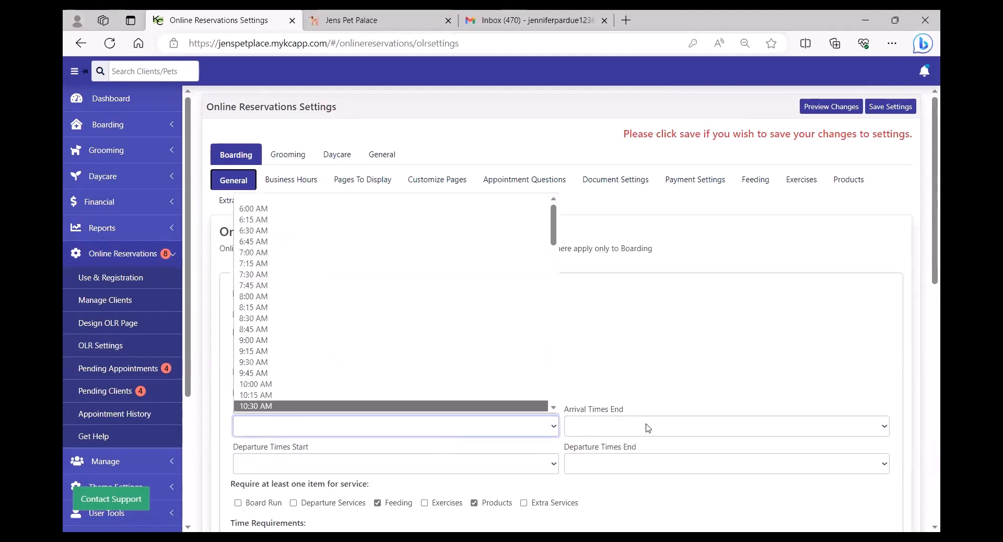
left_click(606, 426)
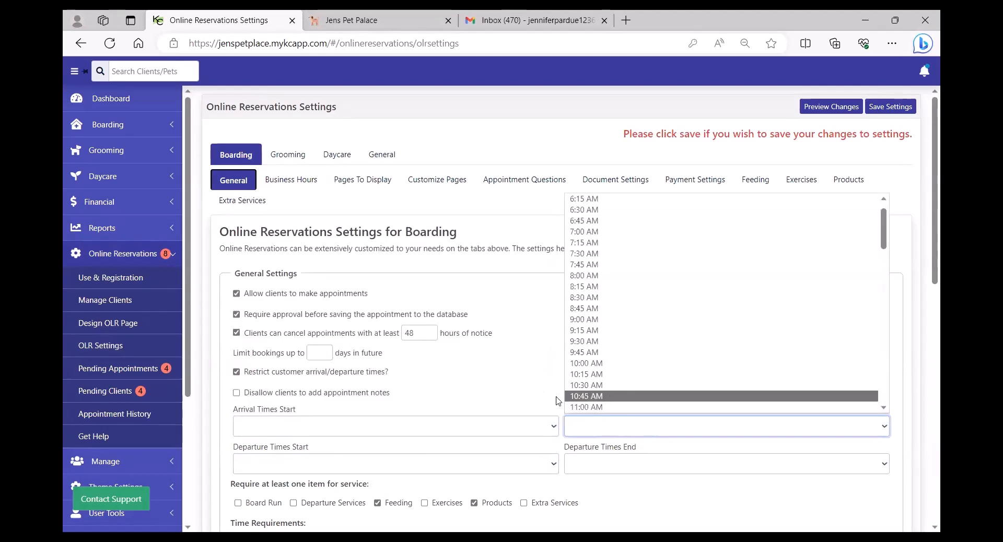
left_click(482, 372)
left_click(237, 372)
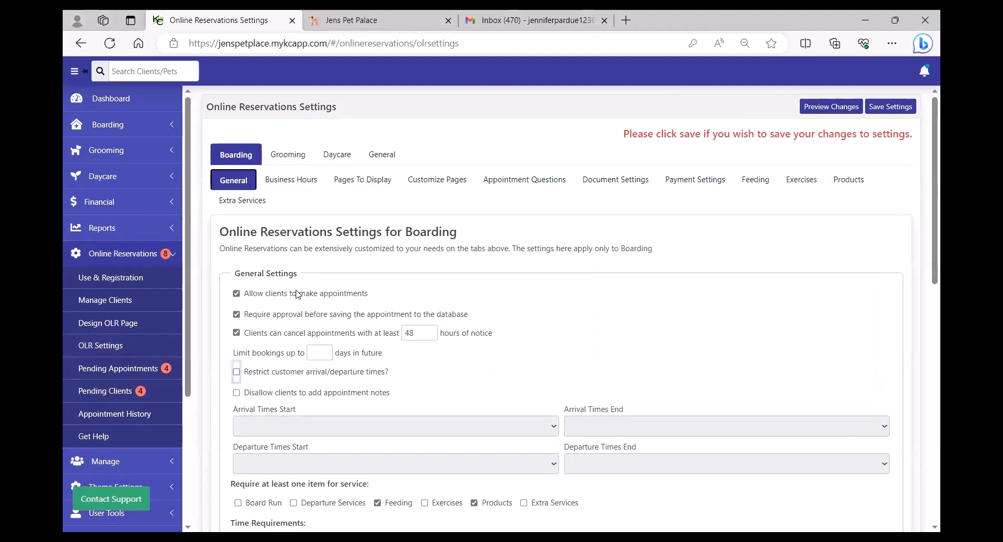
left_click(291, 181)
Check Monday's 06 am to 10 am business hours and cancel the edit without changes.
scroll(447, 326, "down", 2)
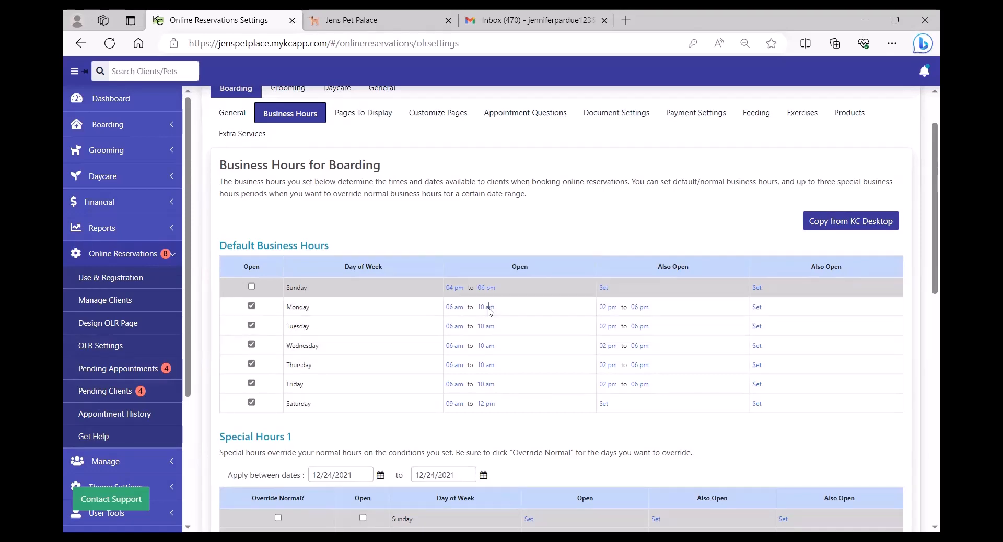
left_click(486, 307)
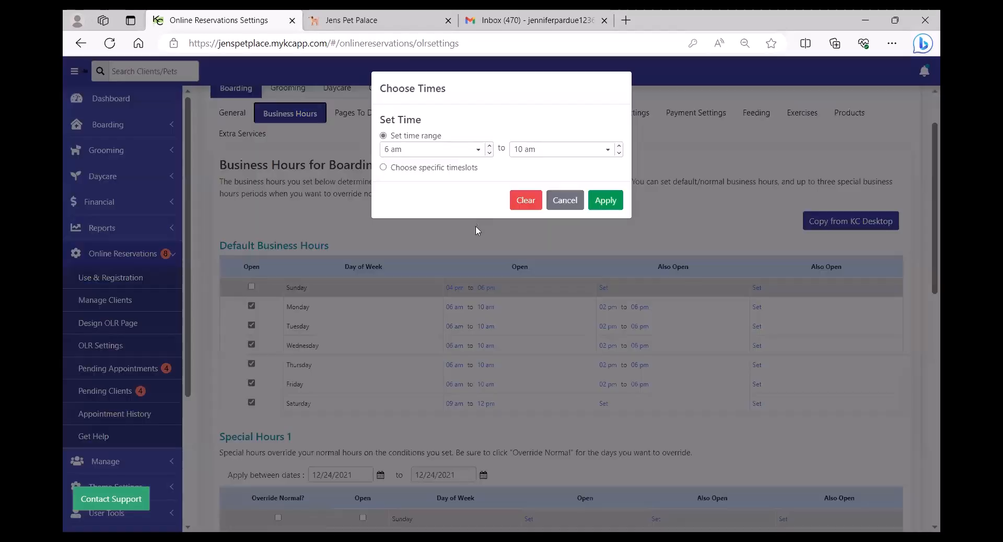
left_click(605, 151)
left_click(567, 201)
left_click(565, 201)
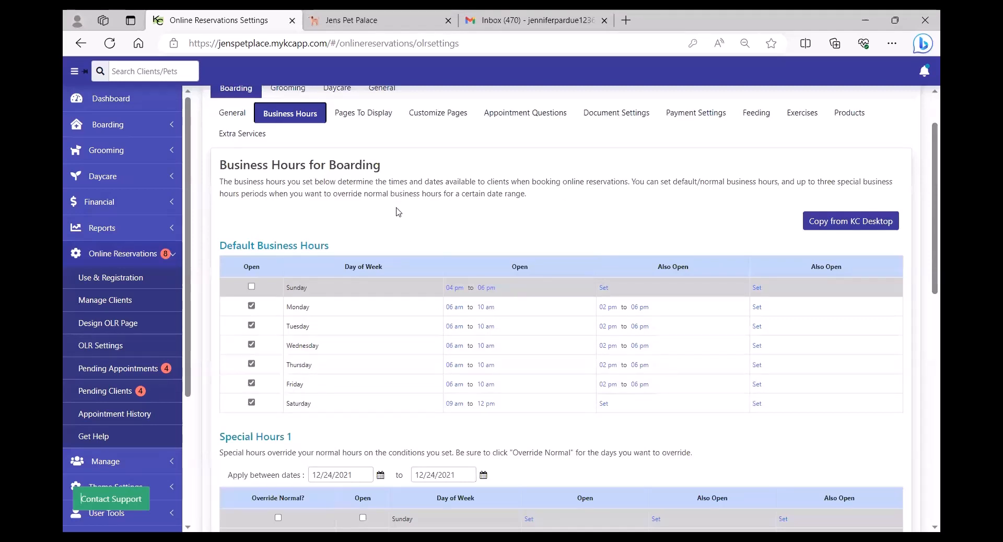
scroll(399, 224, "up", 2)
left_click(233, 181)
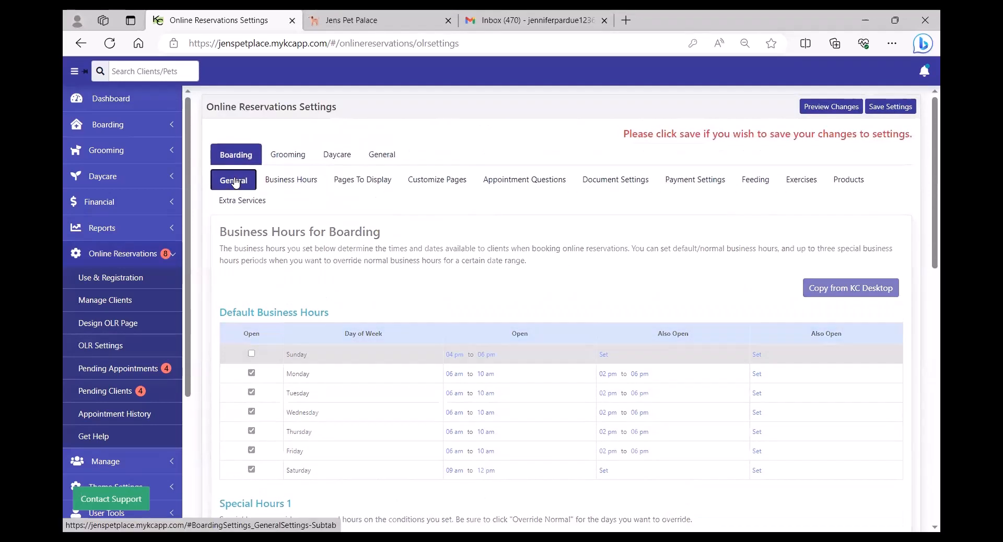
Uncheck Feeding, Exercises, Products and Departure Services as required items, keeping time choice visible.
scroll(250, 310, "down", 4)
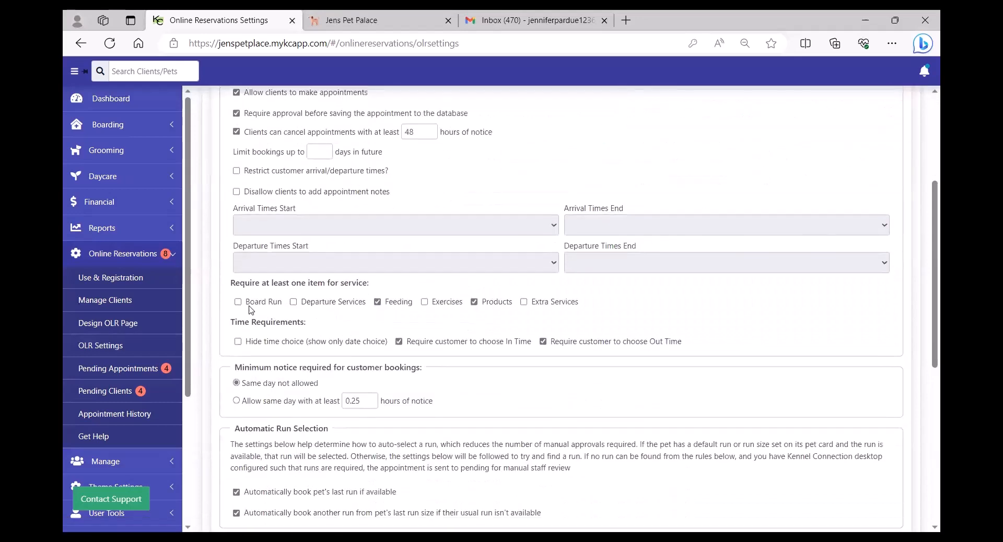
left_click(424, 303)
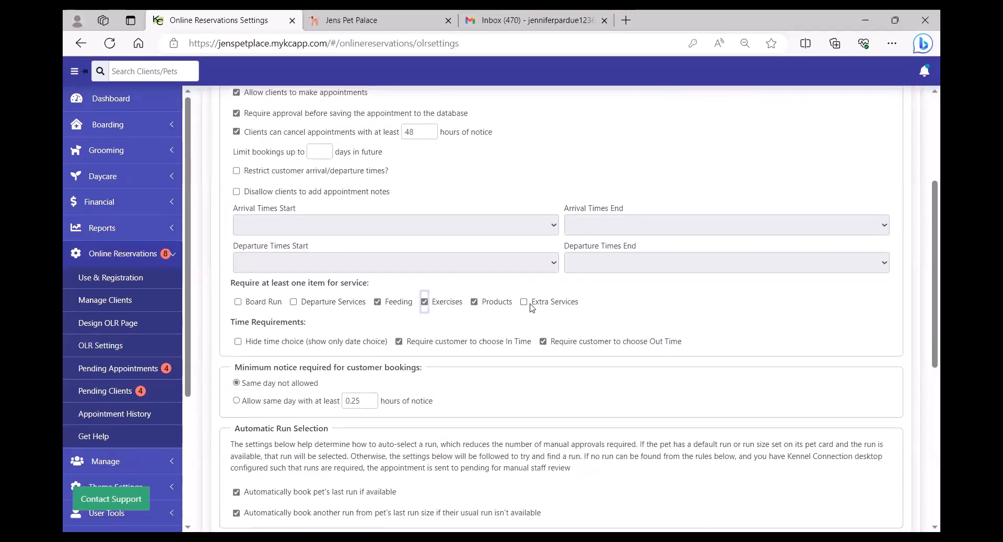
left_click(295, 306)
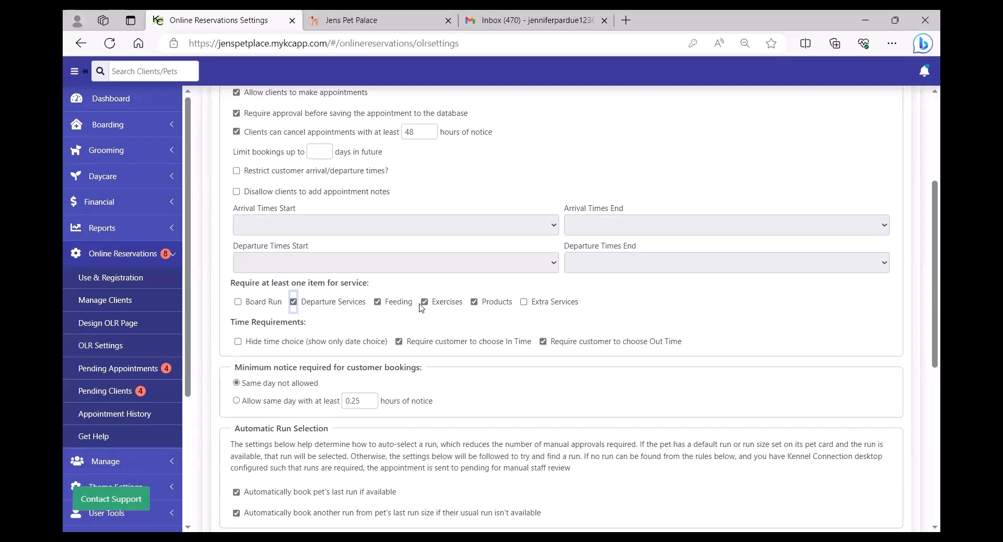
left_click(297, 304)
left_click(378, 303)
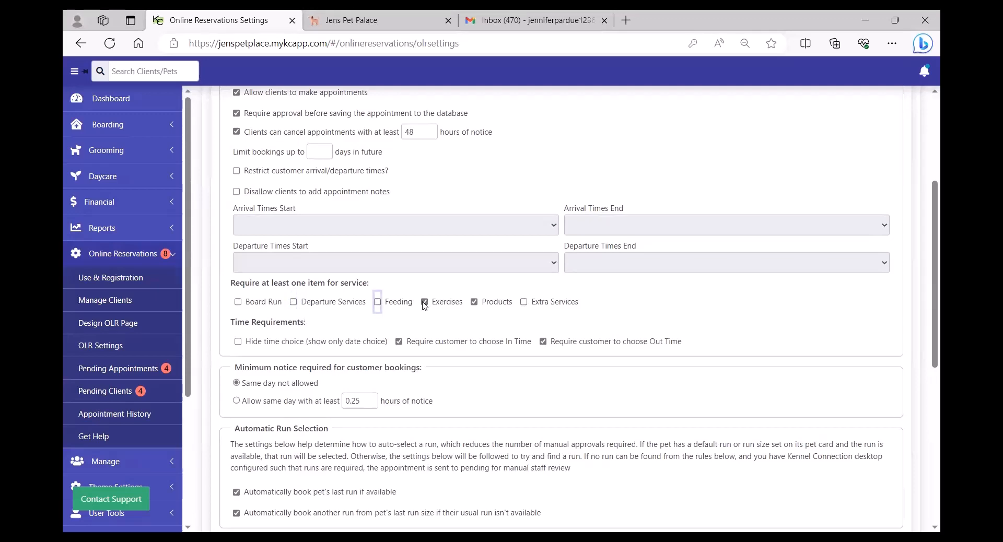
left_click(425, 303)
left_click(474, 302)
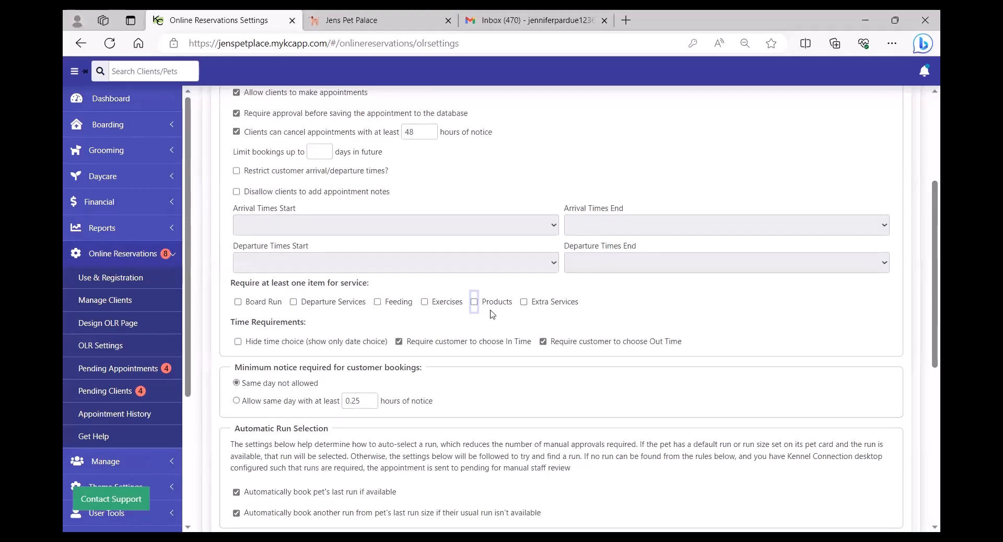
left_click(239, 342)
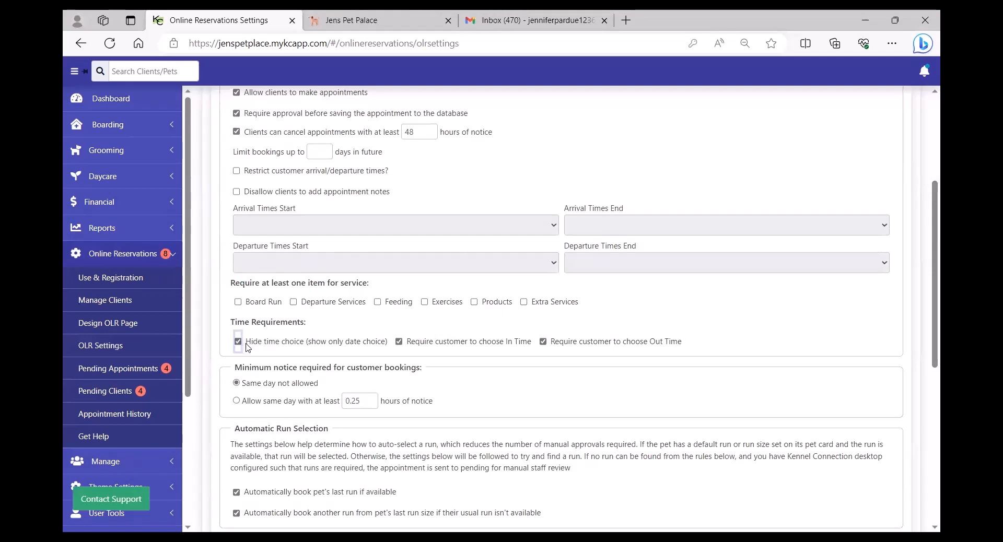
left_click(241, 345)
Keep same-day bookings not allowed.
scroll(446, 358, "down", 3)
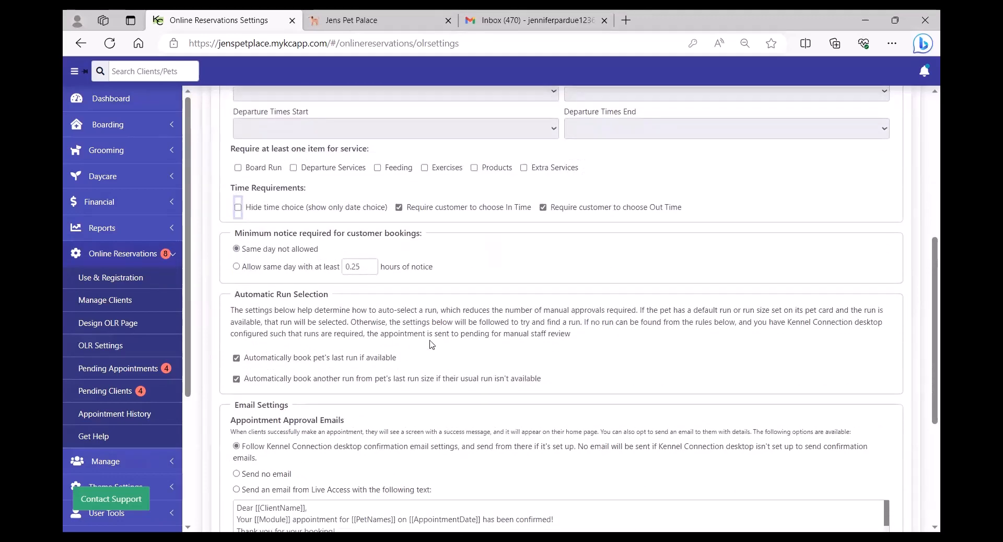
left_click(236, 267)
left_click(236, 249)
Turn off auto-booking the pet's last run and another run of the same size.
scroll(387, 303, "down", 3)
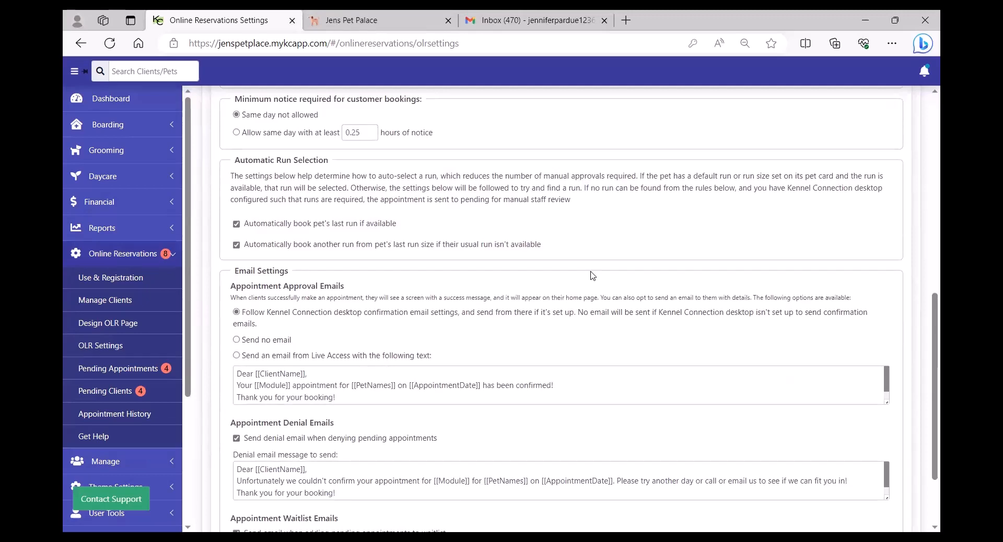
left_click(237, 226)
left_click(237, 245)
left_click(237, 225)
left_click(237, 245)
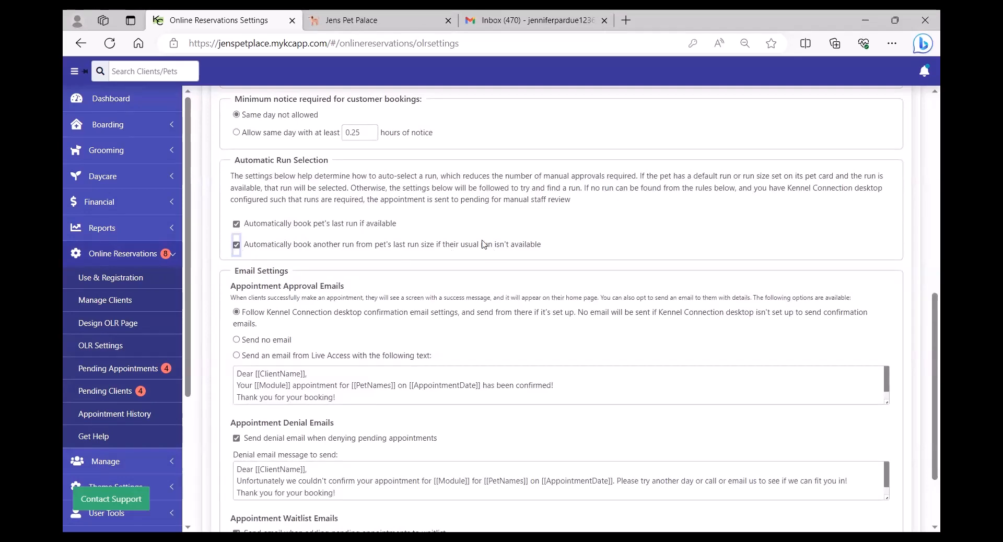
left_click(237, 225)
left_click(237, 245)
Make approval emails follow the Kennel Connection desktop confirmation email settings.
scroll(501, 236, "down", 1)
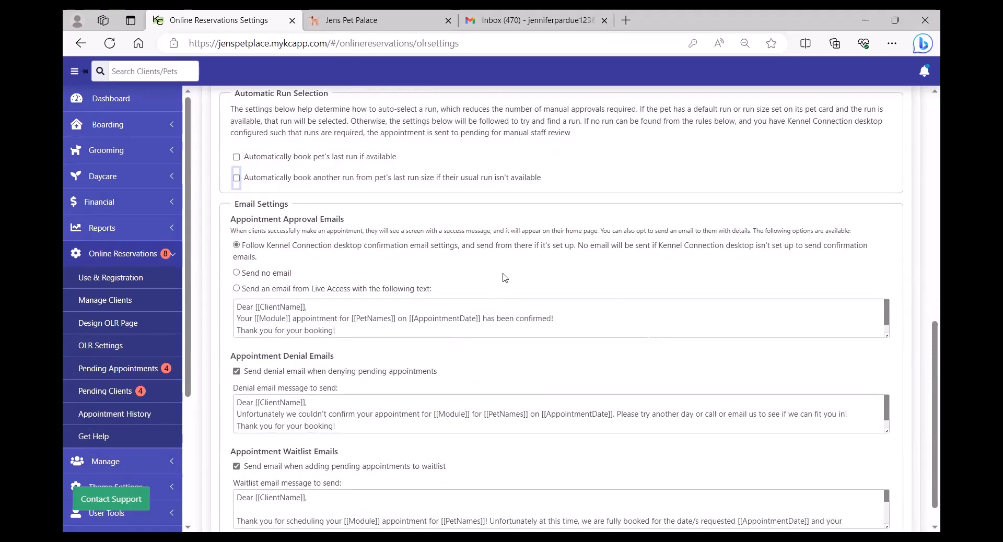
left_click(237, 245)
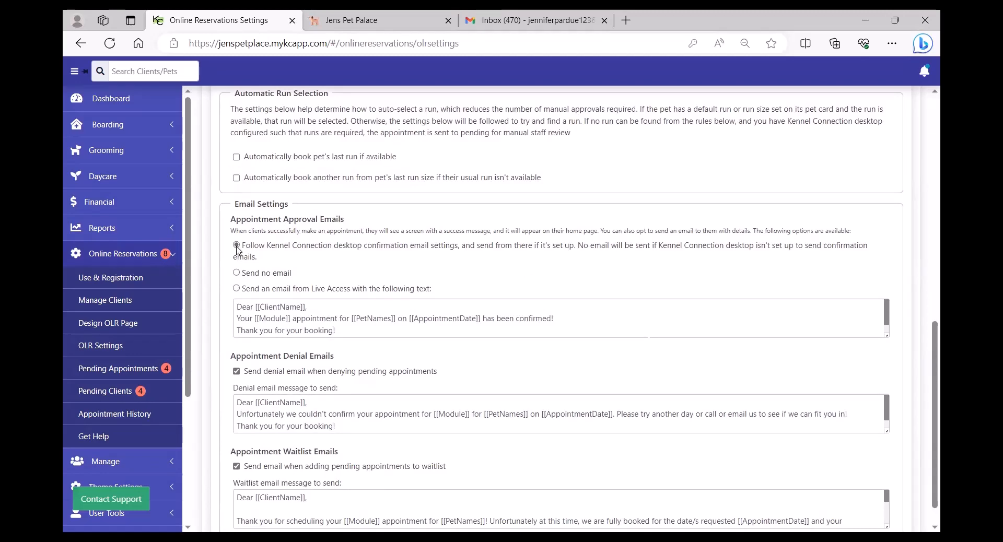
left_click(237, 273)
left_click(236, 289)
left_click_drag(384, 329, 237, 307)
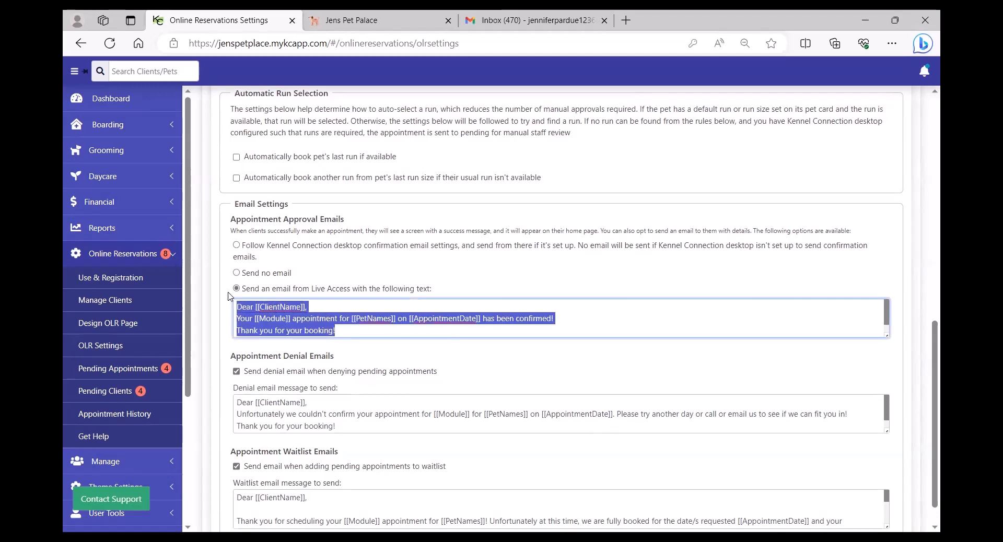
left_click(363, 329)
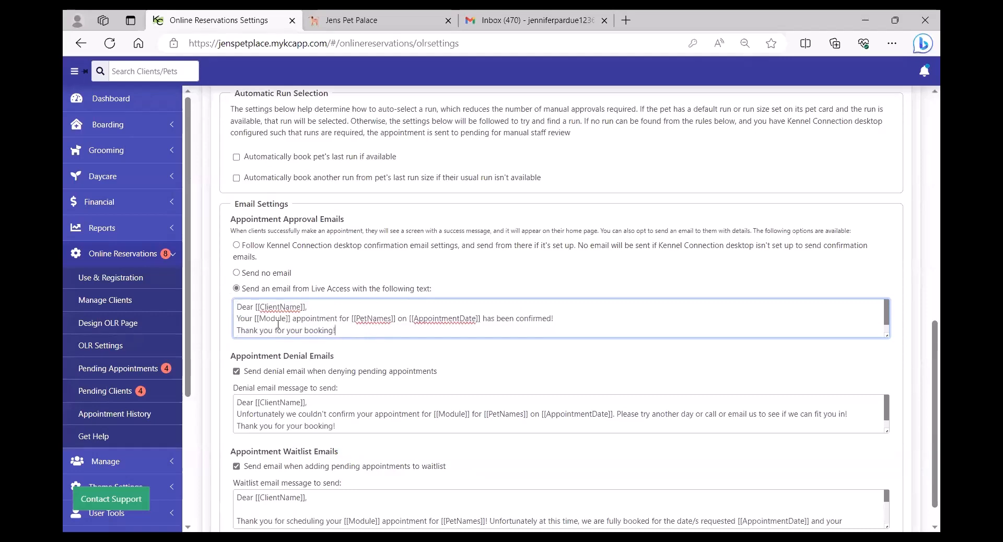
left_click_drag(301, 307, 256, 307)
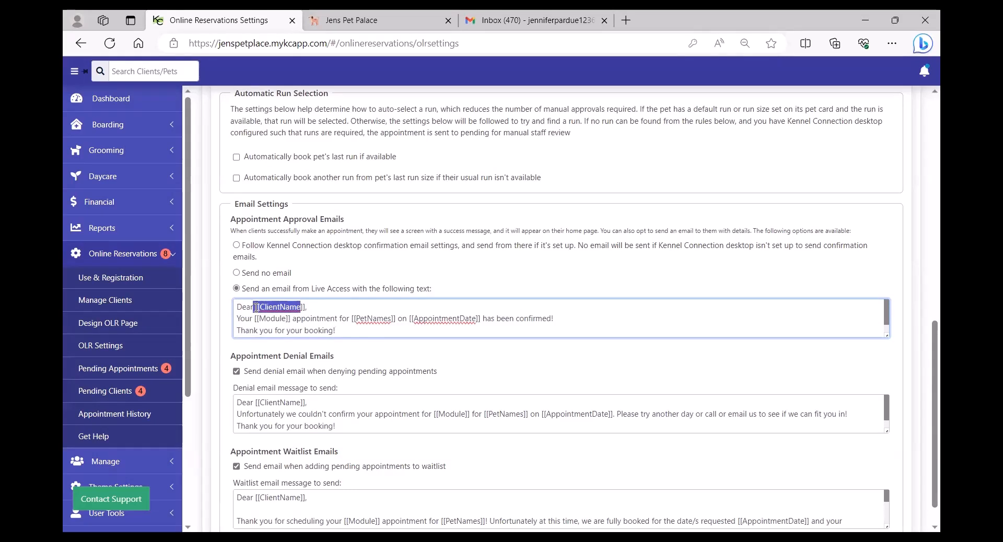
left_click(284, 319)
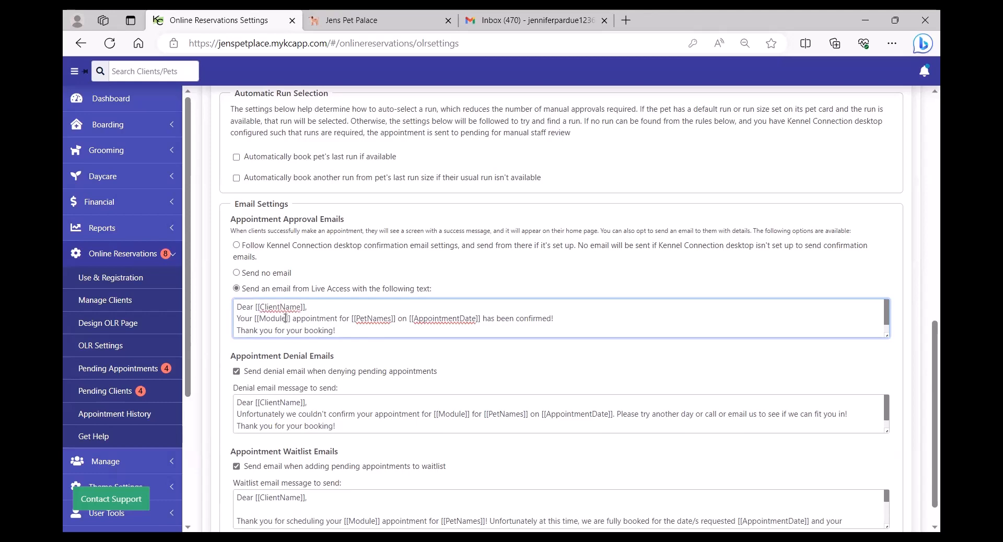
double_click(285, 318)
left_click_drag(392, 319, 363, 320)
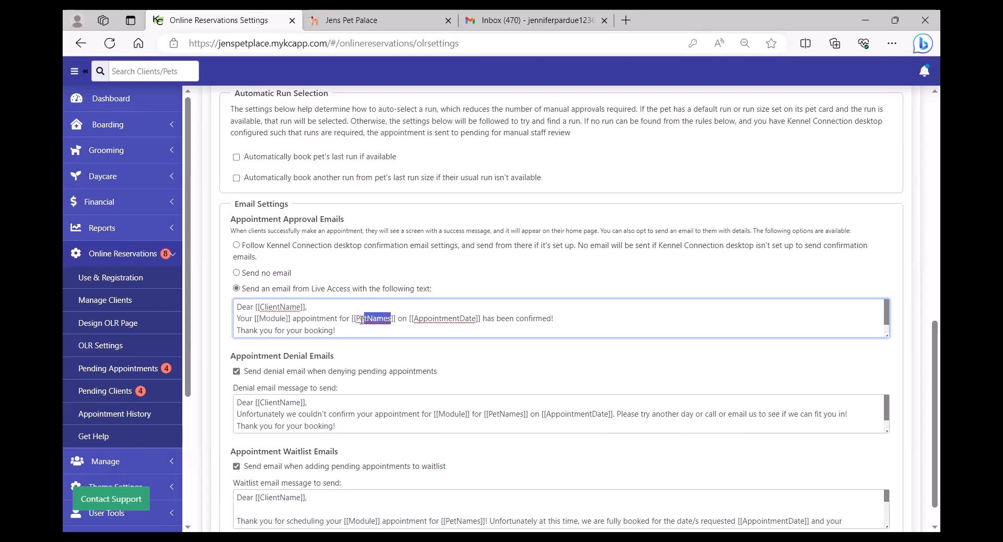
left_click(599, 324)
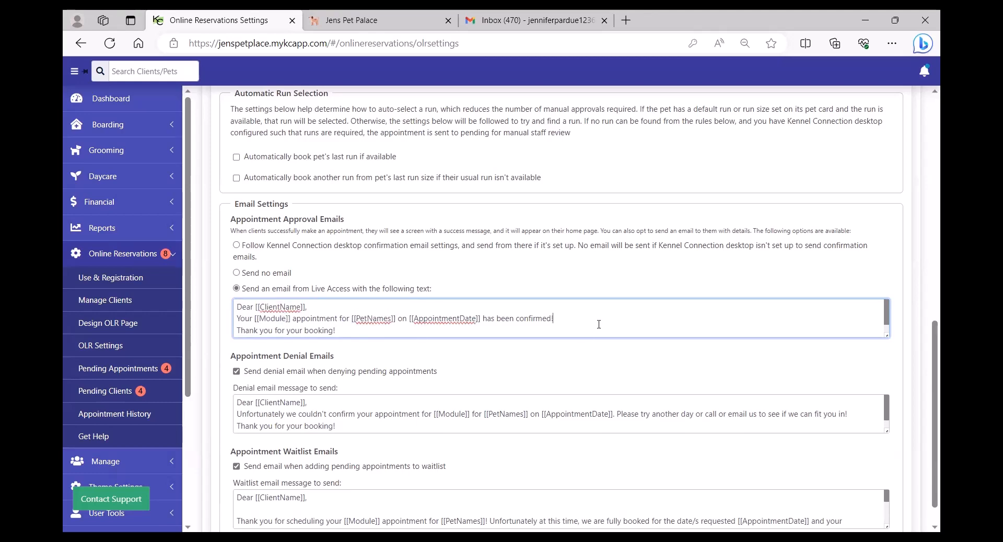
left_click(239, 253)
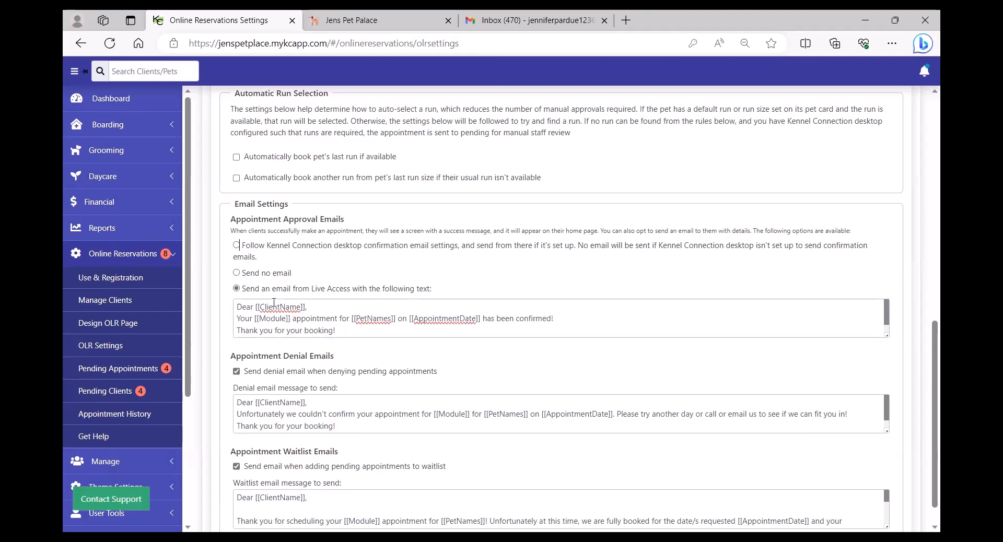
left_click(236, 246)
Review the denial and waitlist email messages, then save the online reservation settings.
scroll(365, 413, "down", 1)
scroll(438, 364, "down", 1)
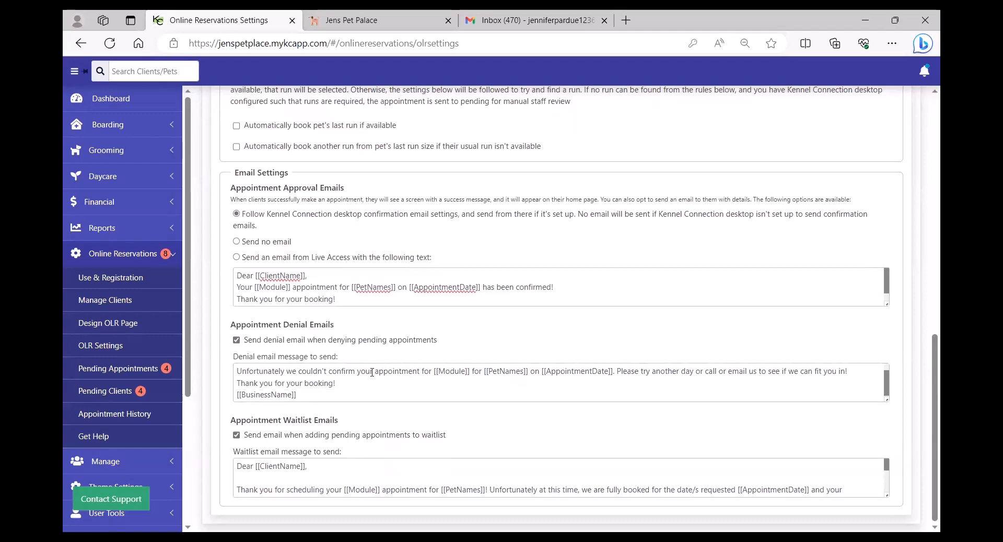
left_click_drag(363, 396, 220, 364)
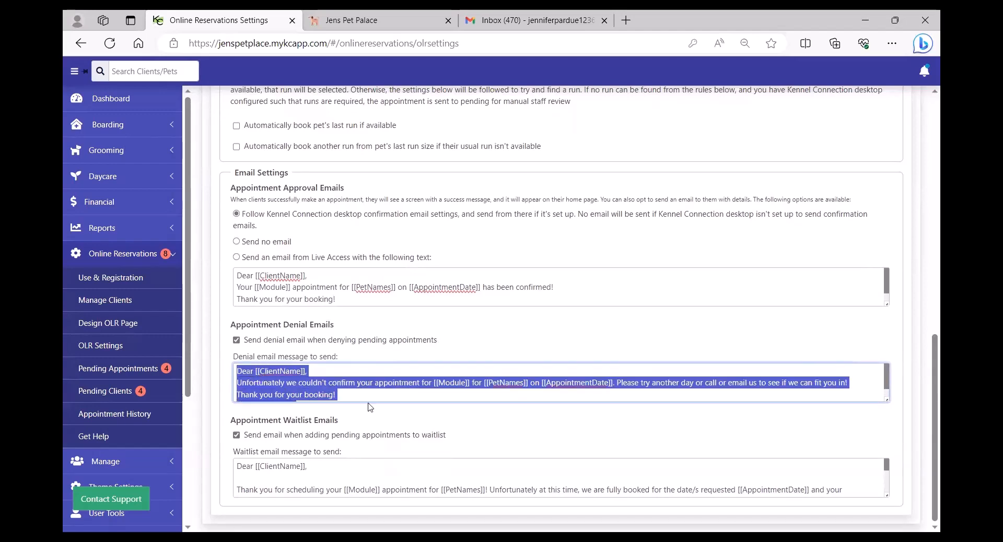
left_click(412, 367)
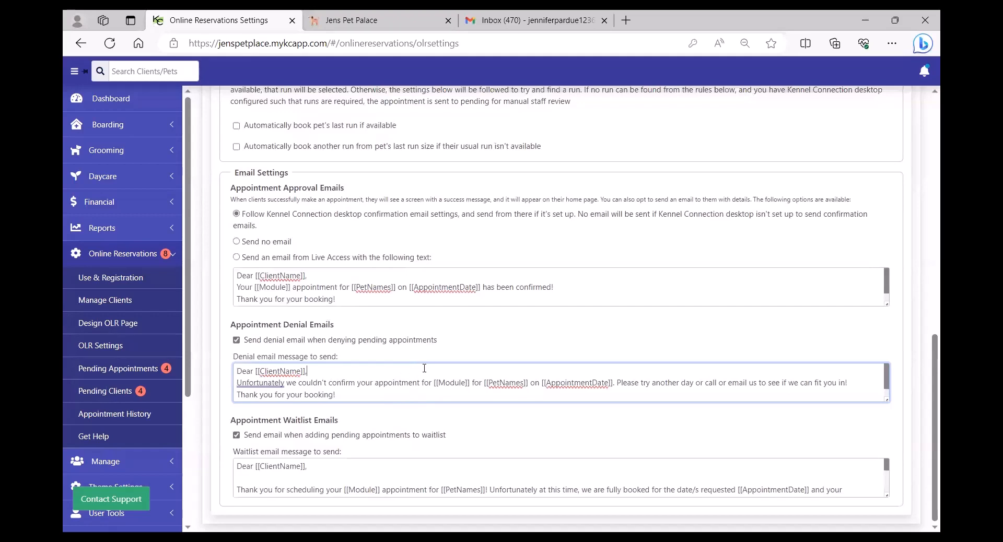
left_click(437, 472)
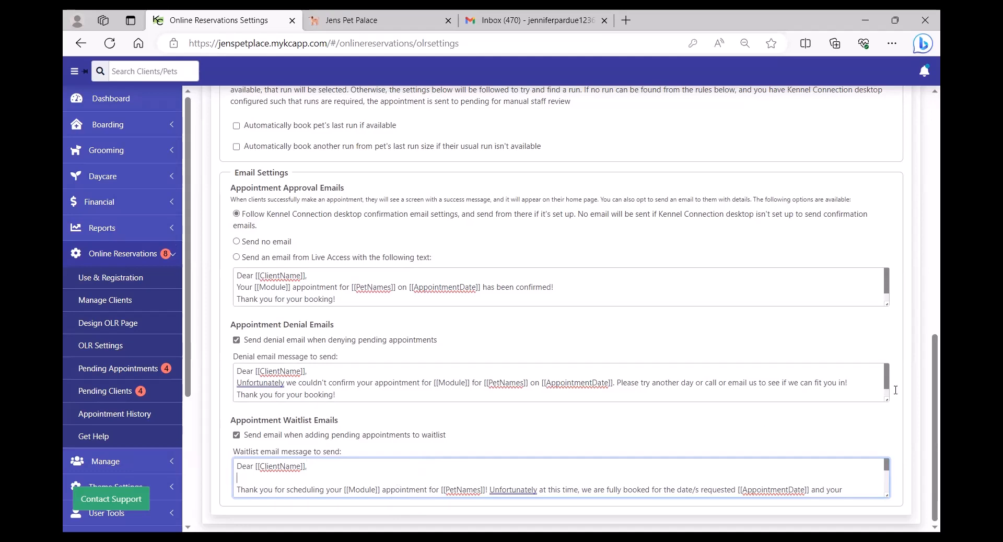
left_click_drag(926, 369, 912, 102)
left_click(895, 109)
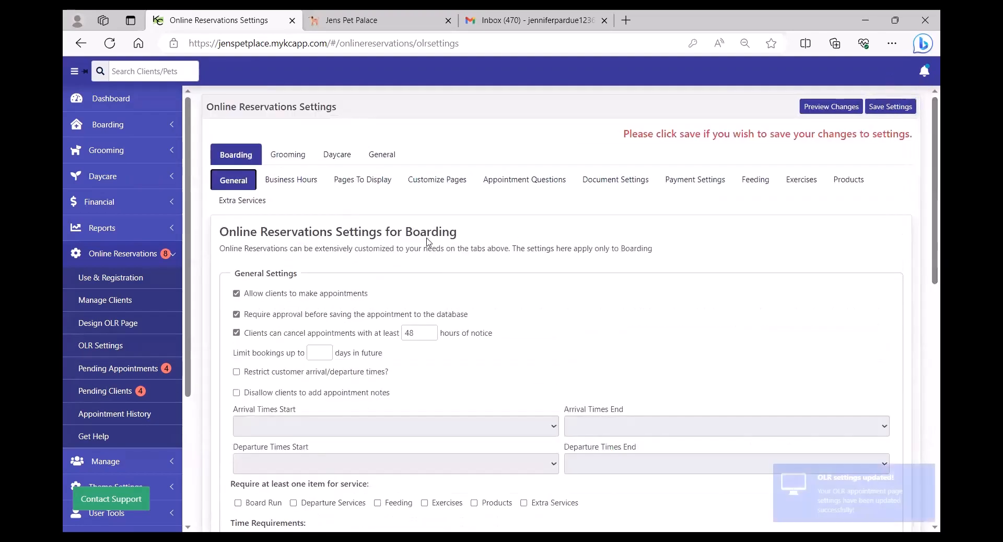
Go from Business Hours to Boarding's Customize Pages content settings.
left_click(288, 180)
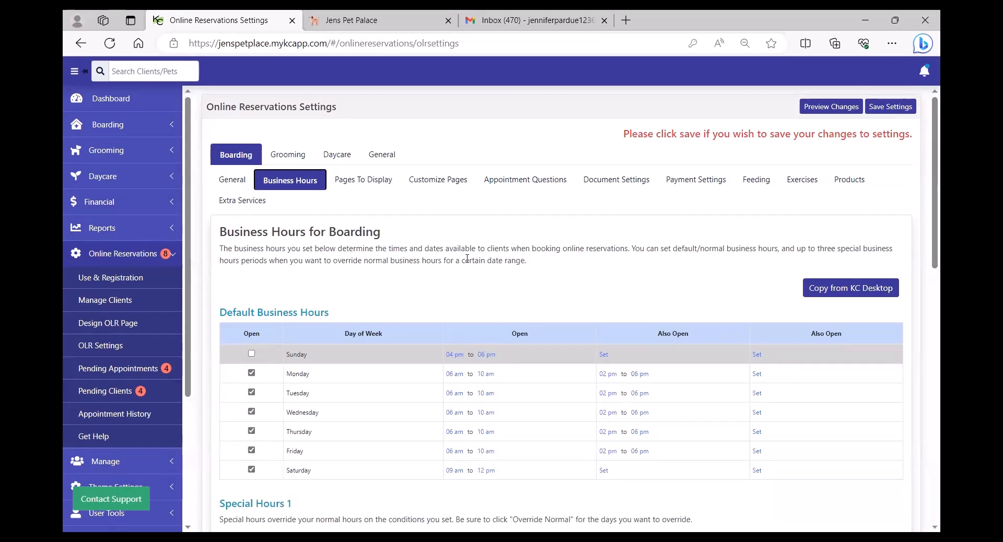
left_click(438, 181)
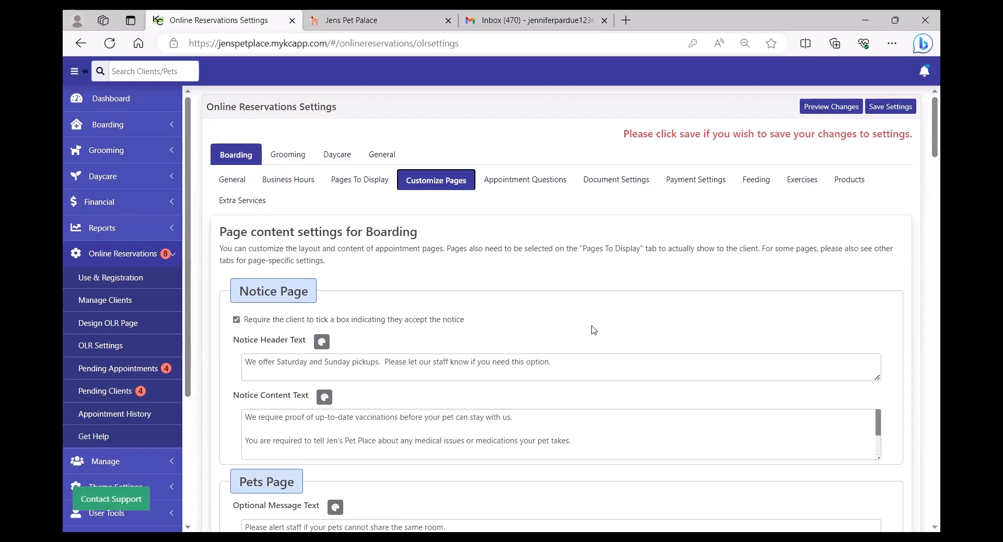
Keep clients required to accept the notice and click into the Notice Header Text.
scroll(634, 330, "down", 1)
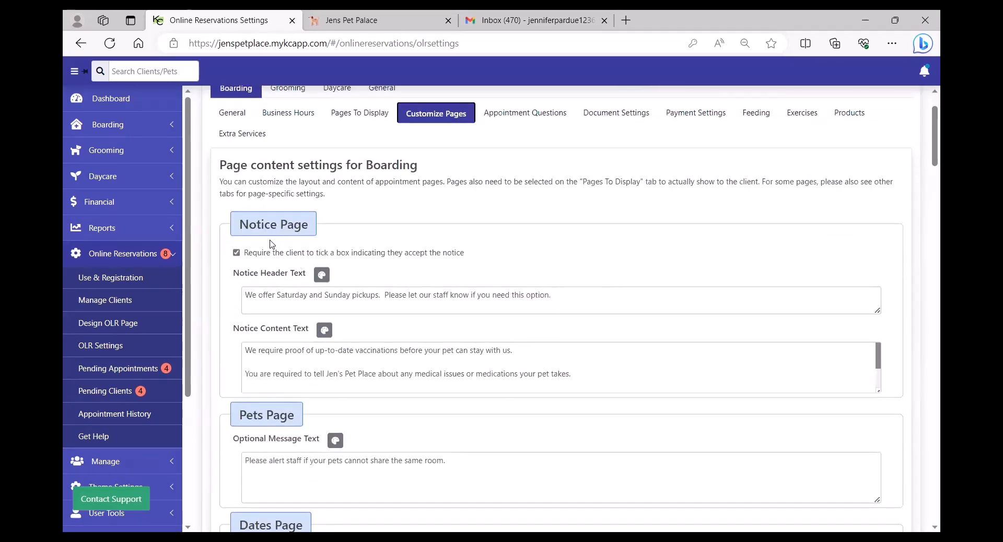
left_click(236, 253)
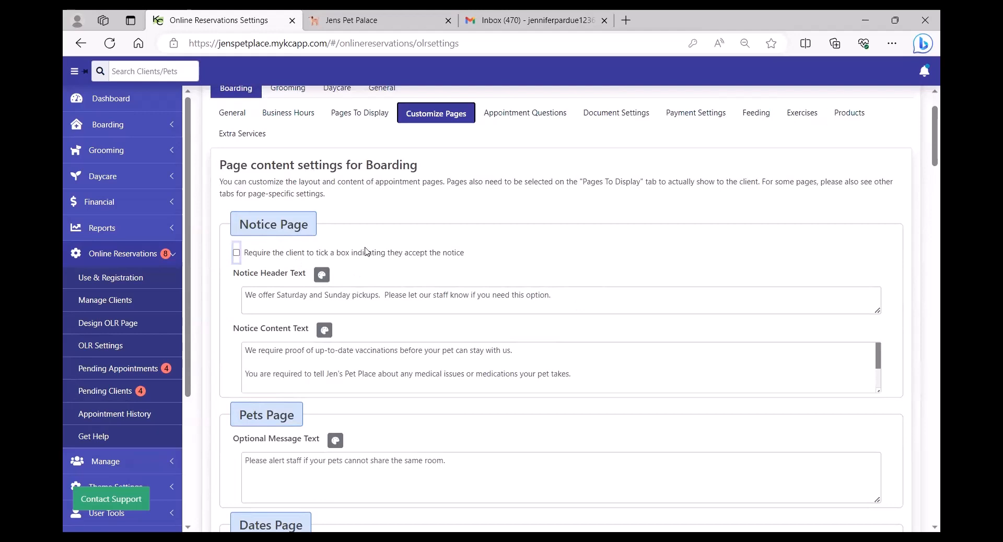
left_click(236, 253)
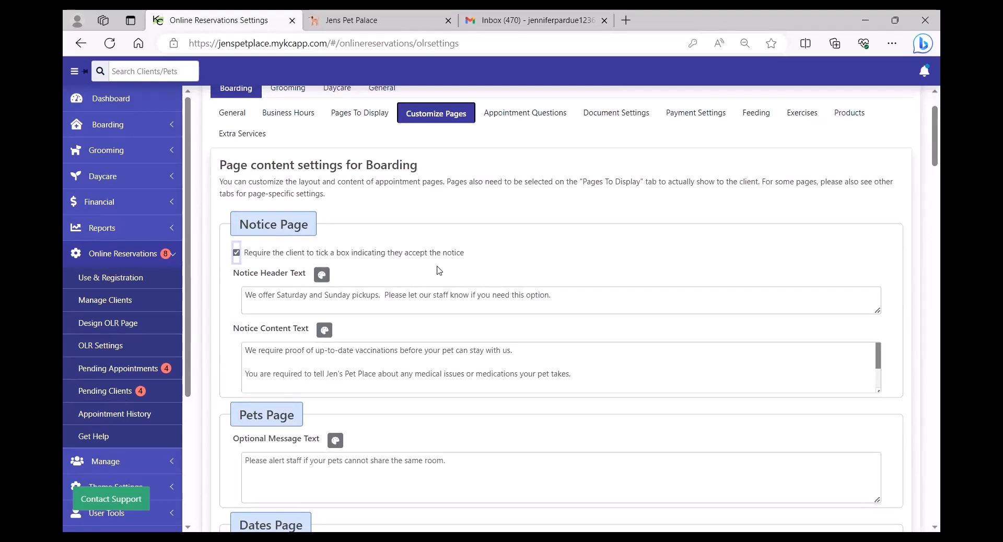
left_click(547, 295)
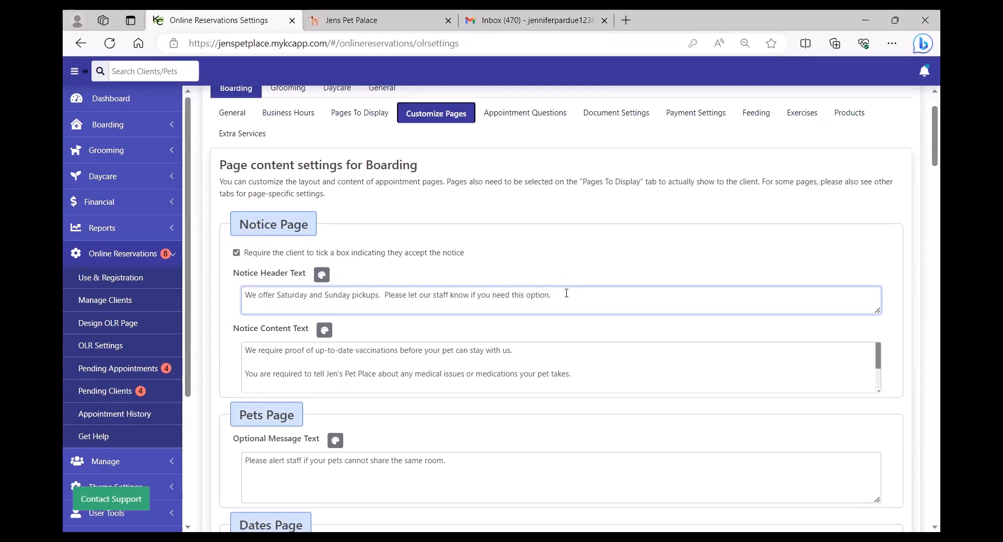
left_click(451, 296)
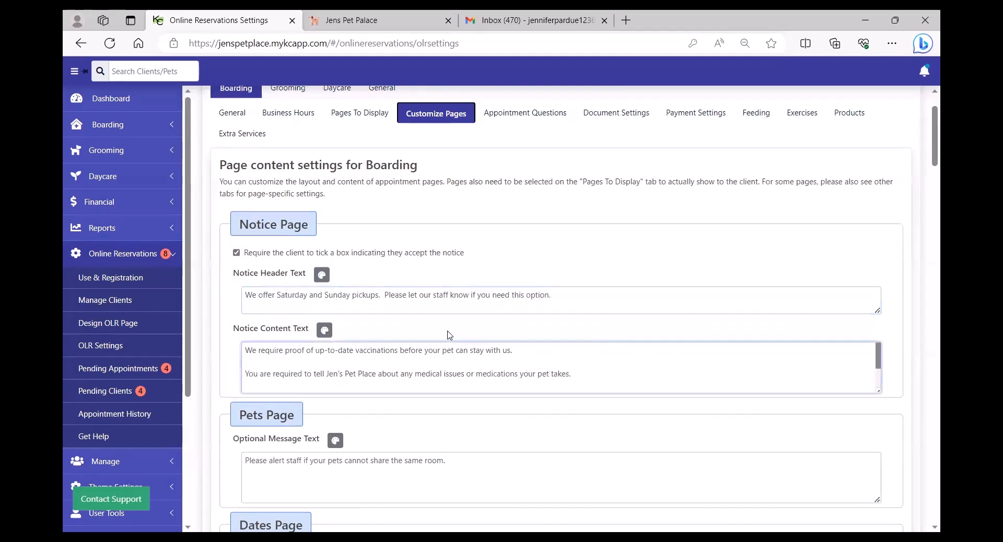
Try blue and red hues for the Notice Header Text colour, apply, then view Notice Content colours.
left_click(323, 276)
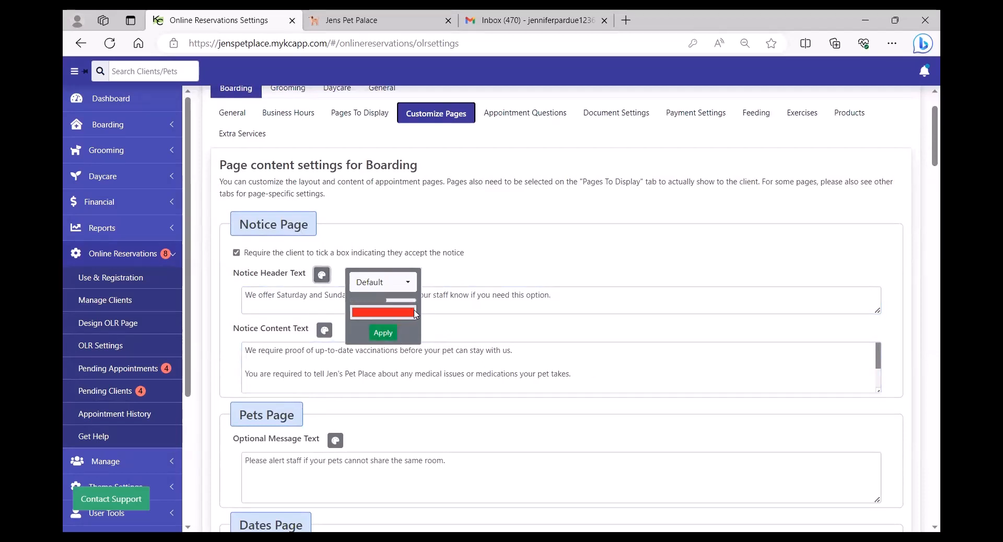
left_click(413, 313)
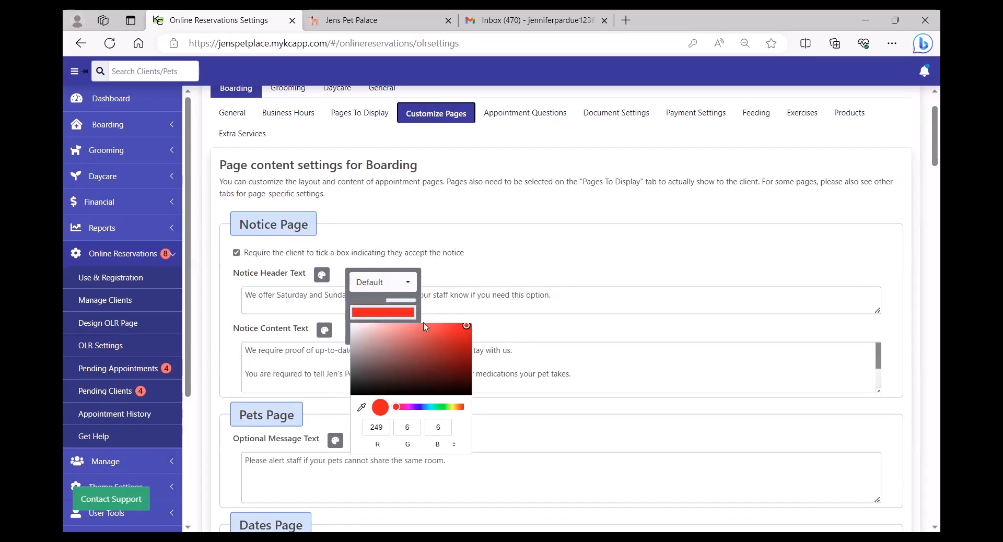
left_click(421, 407)
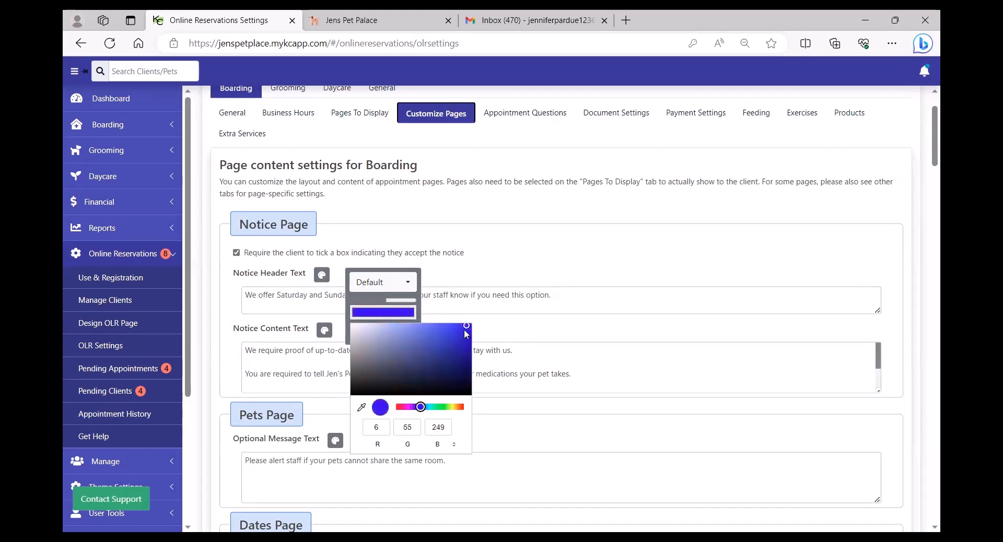
left_click(461, 407)
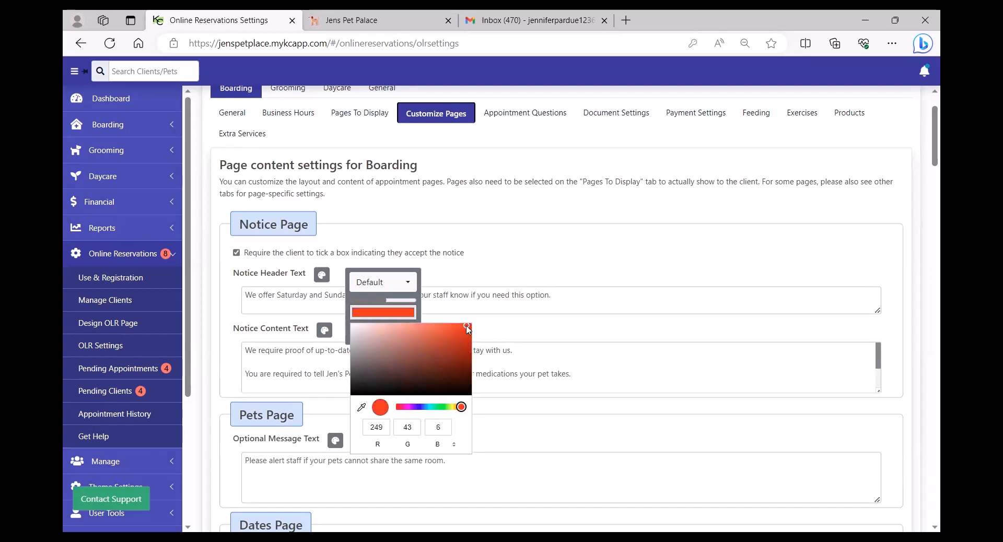
left_click(552, 318)
left_click(383, 337)
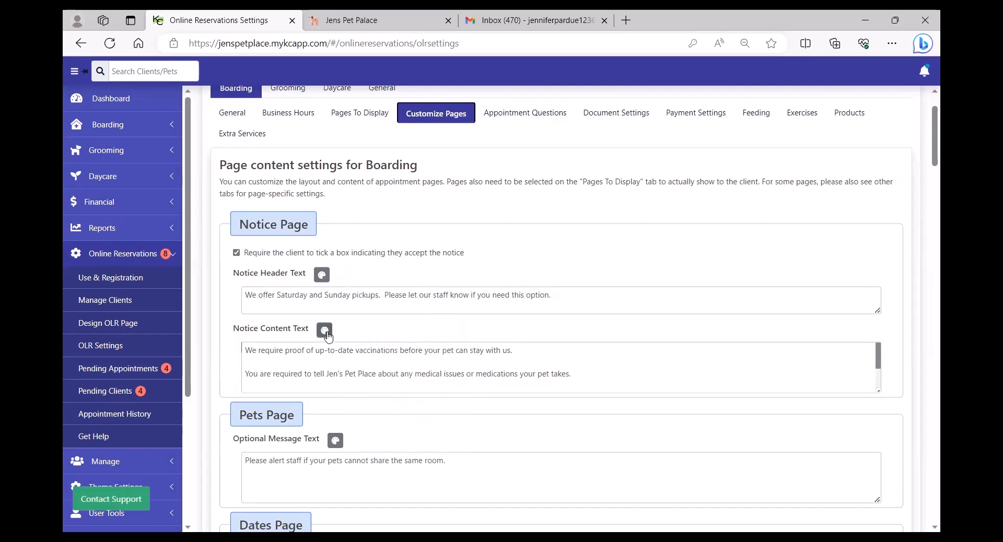
left_click(326, 333)
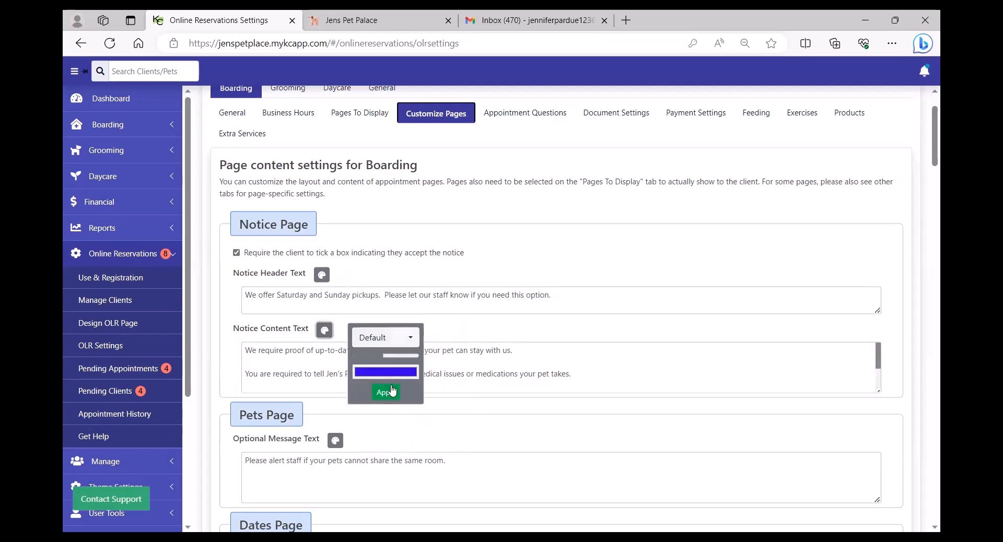
left_click(553, 349)
Review the Pets Page and Dates Page optional messages without changing them.
scroll(544, 355, "down", 2)
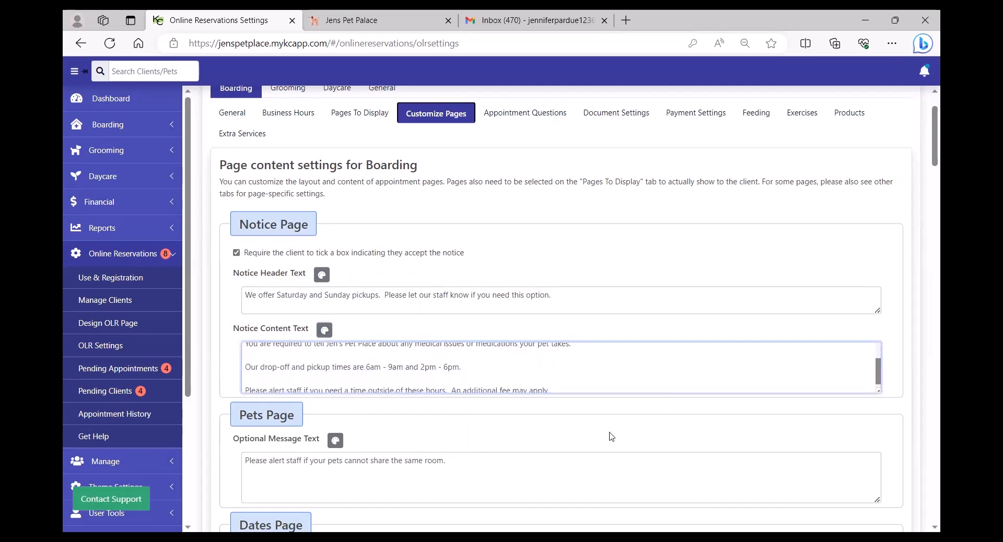
scroll(611, 436, "down", 4)
left_click(484, 282)
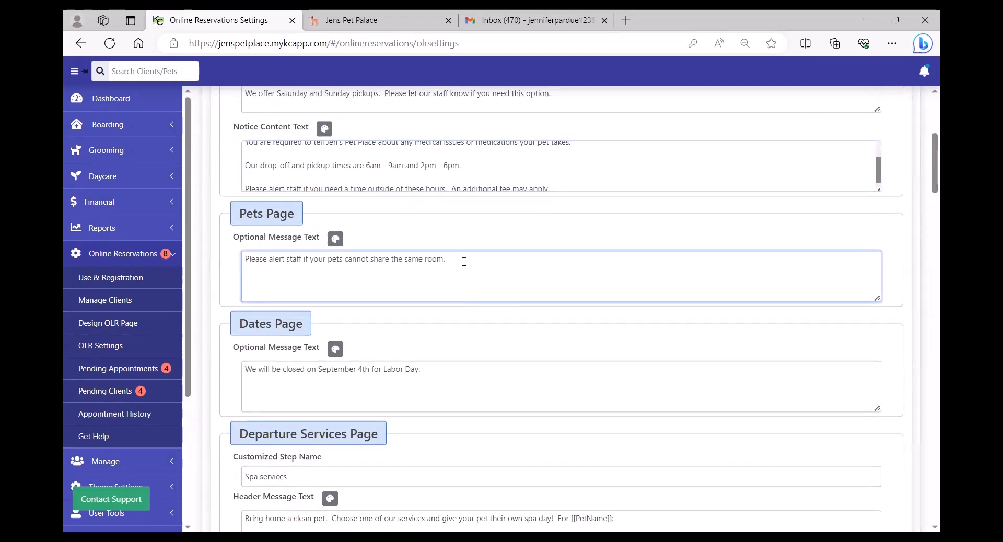
left_click_drag(462, 259, 236, 260)
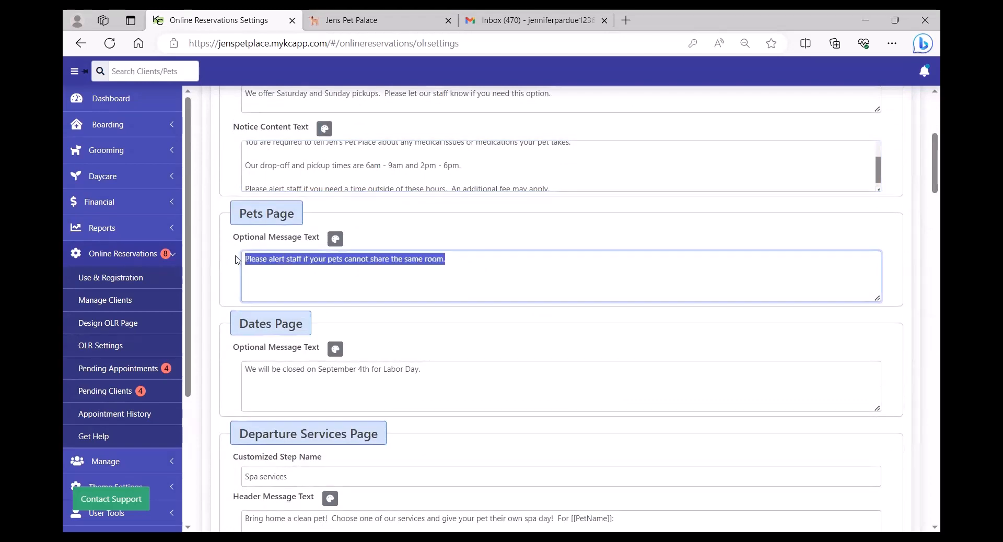
left_click(519, 265)
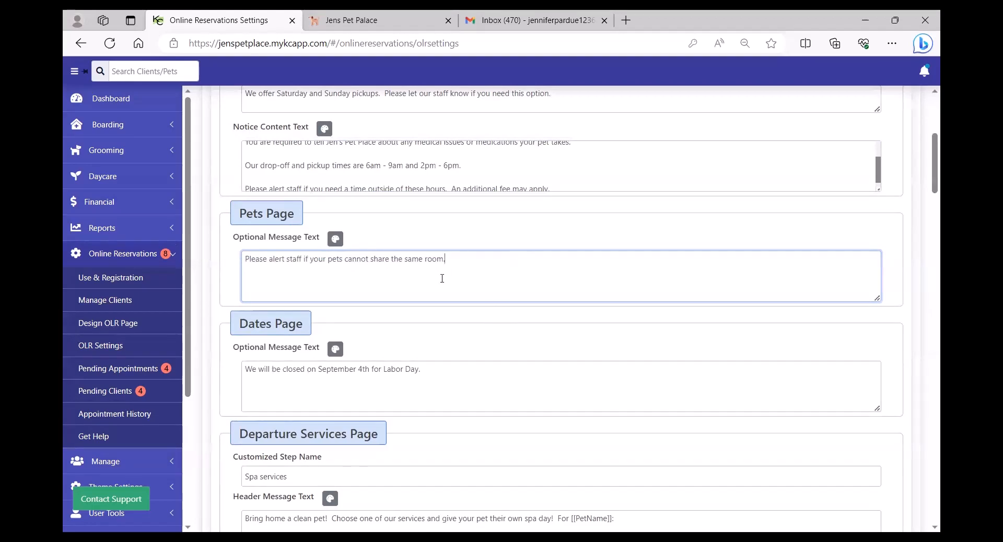
scroll(531, 385, "down", 3)
left_click(464, 233)
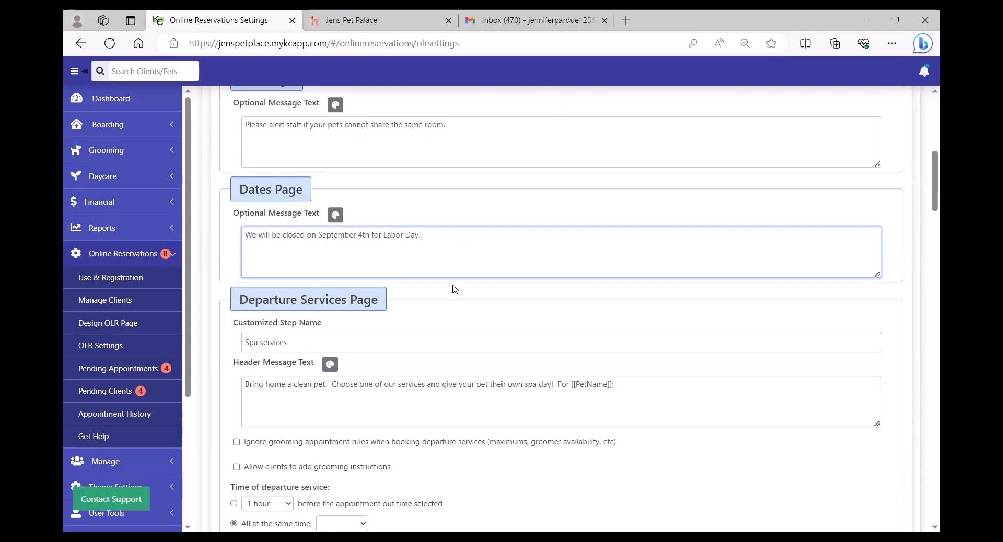
Review the 'Spa services' step name and departure services header message.
scroll(454, 289, "down", 3)
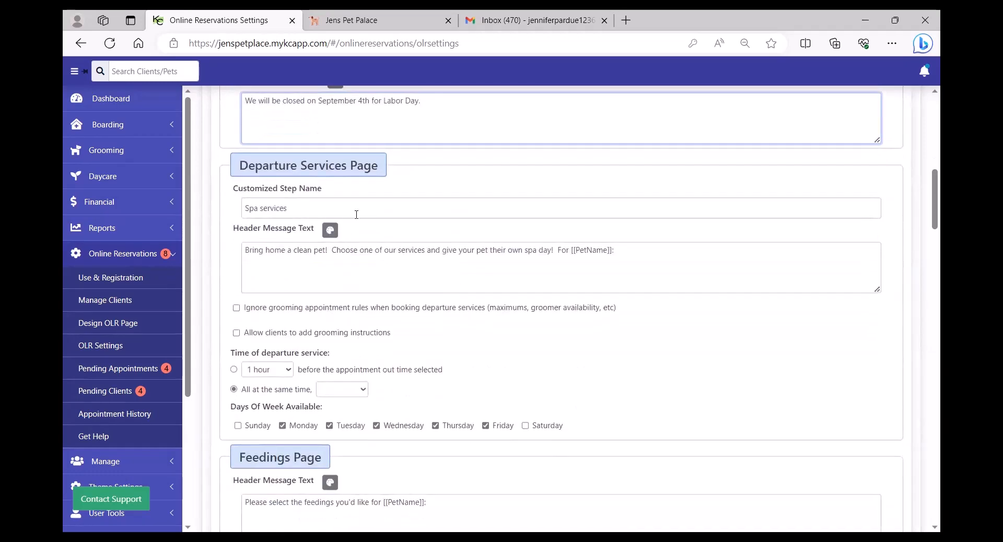
left_click(345, 212)
left_click_drag(313, 207, 239, 208)
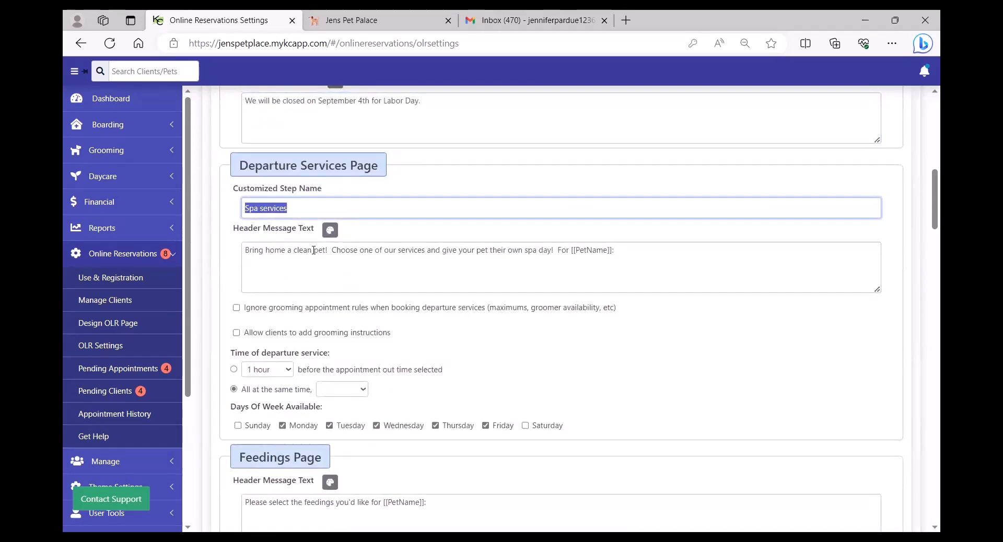
left_click(424, 273)
left_click_drag(558, 250, 245, 249)
left_click(441, 279)
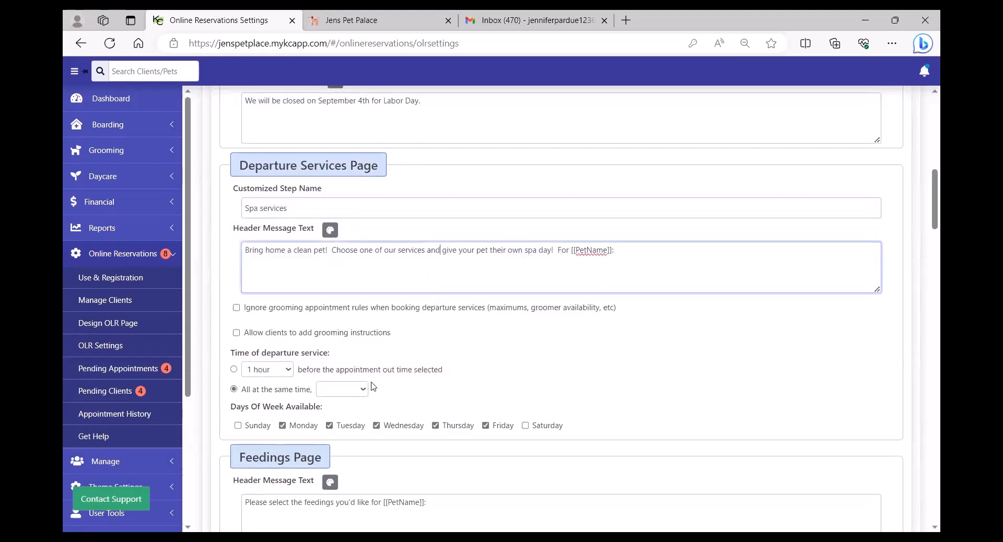
Keep departure services available Monday to Friday only, with Sunday and Saturday cleared.
left_click(238, 426)
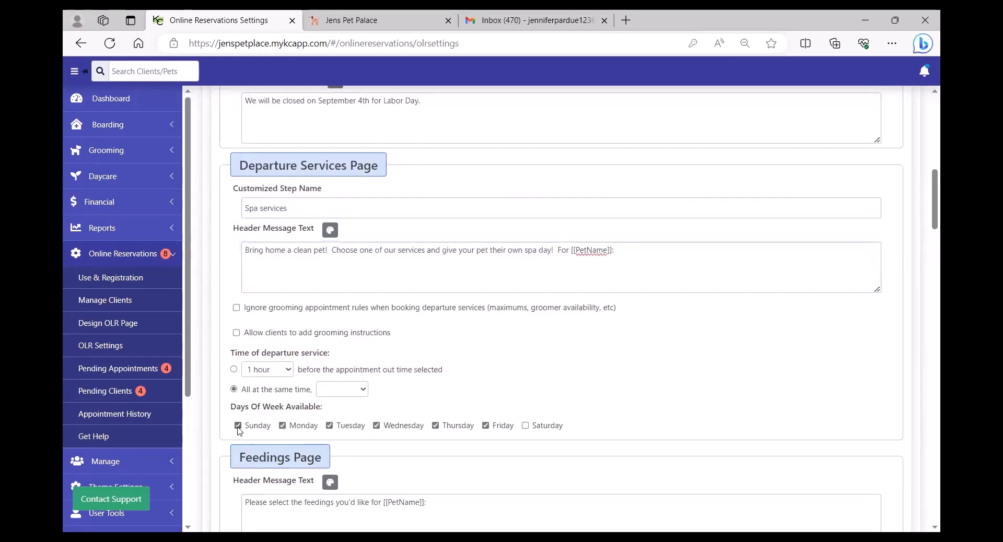
left_click(526, 426)
left_click(238, 426)
left_click(526, 426)
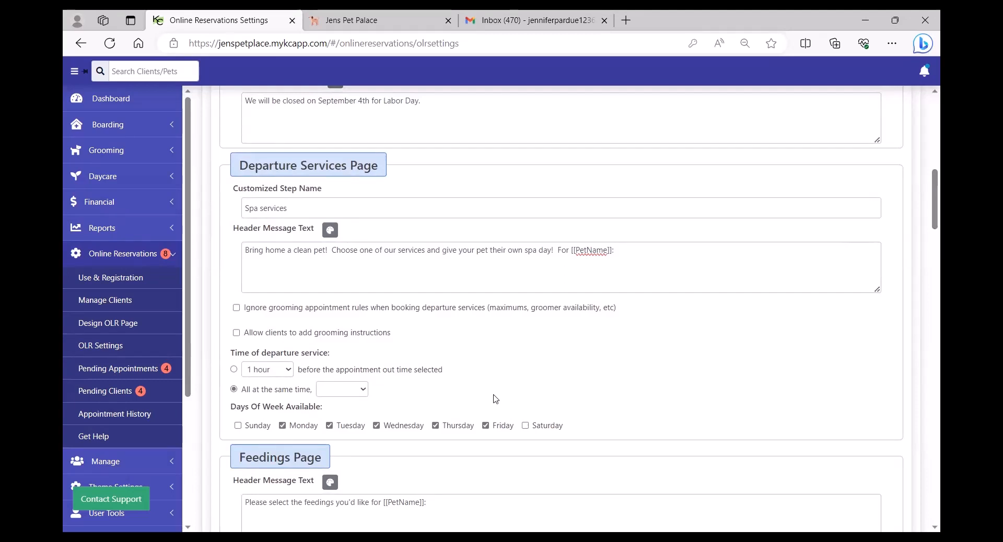
scroll(509, 382, "down", 3)
scroll(510, 382, "down", 2)
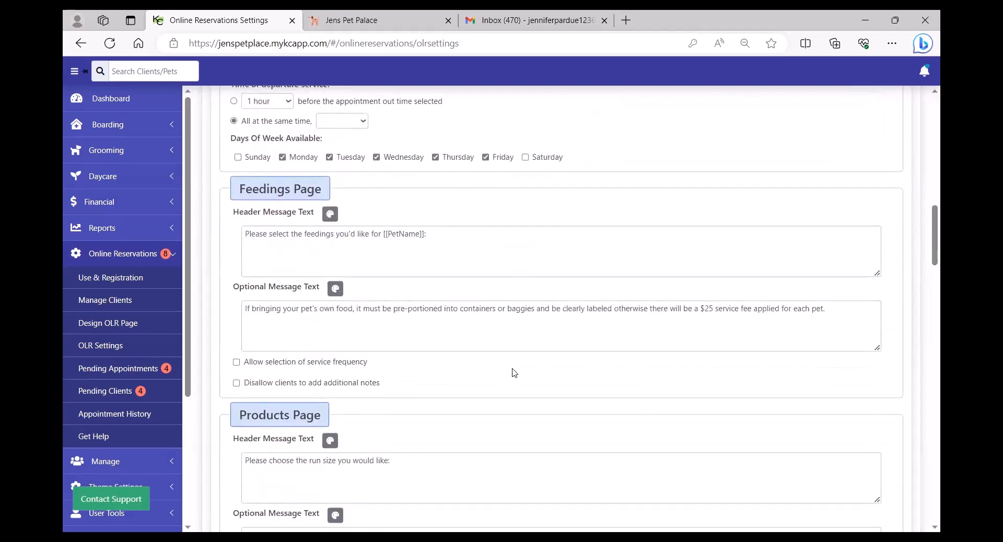
left_click_drag(831, 309, 224, 271)
left_click(428, 337)
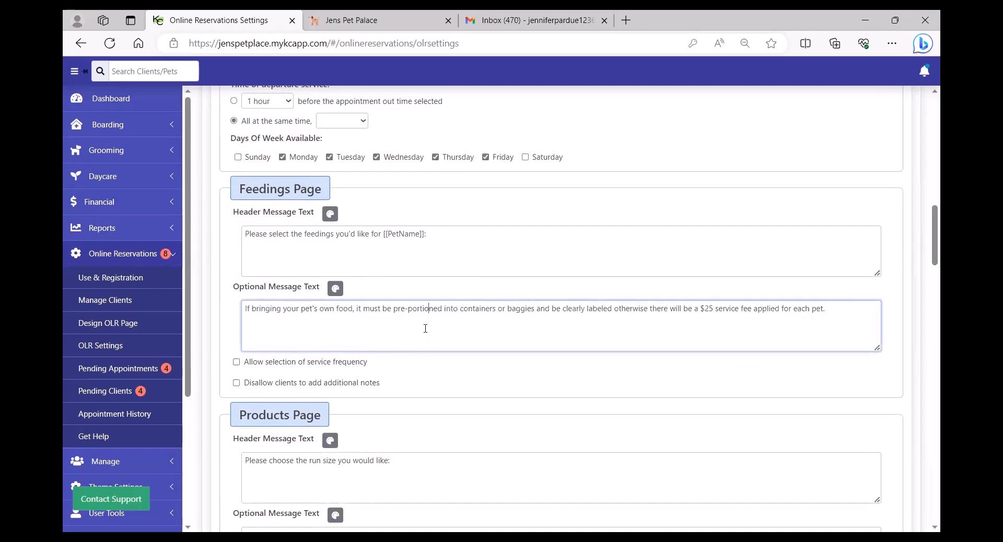
left_click(236, 366)
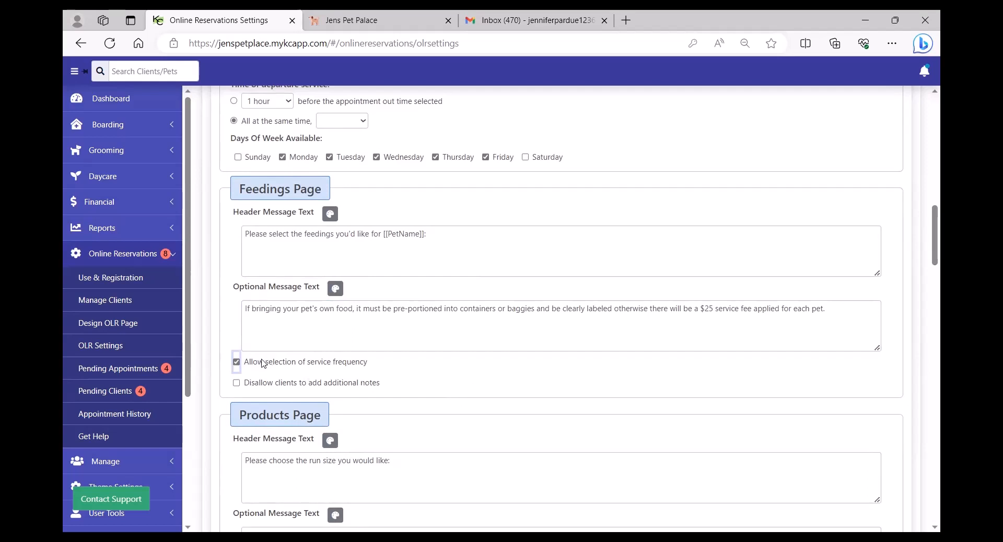
left_click(236, 362)
left_click(237, 383)
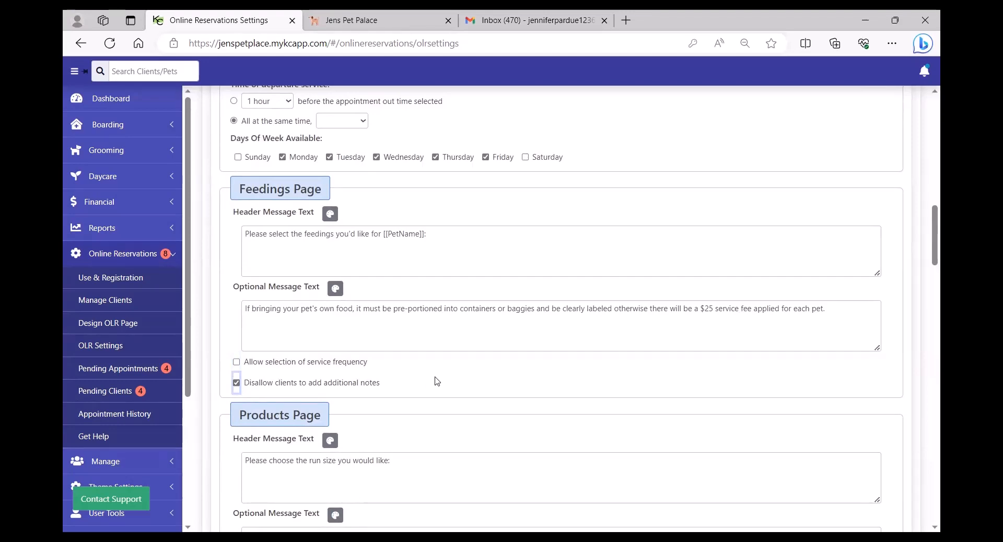
left_click(237, 383)
scroll(428, 385, "down", 2)
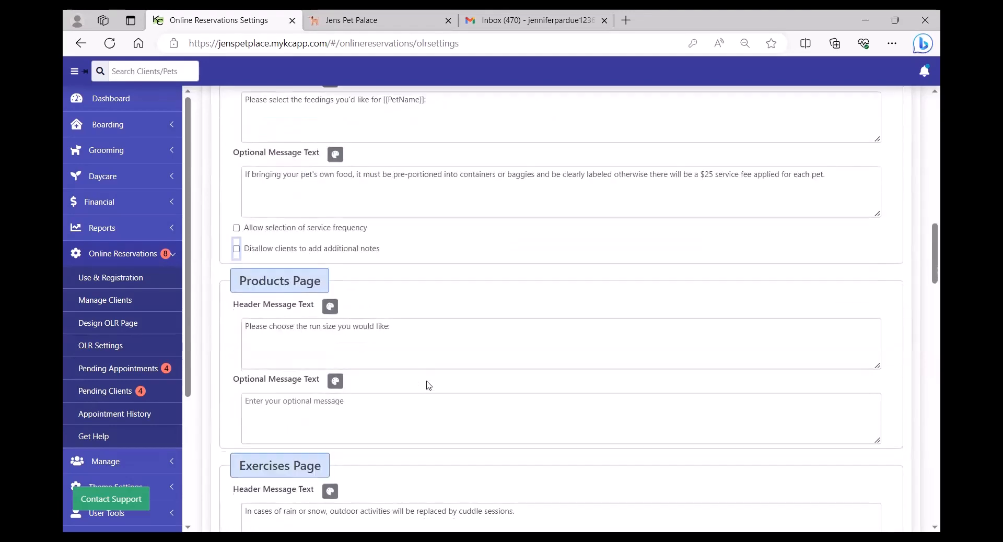
left_click(422, 412)
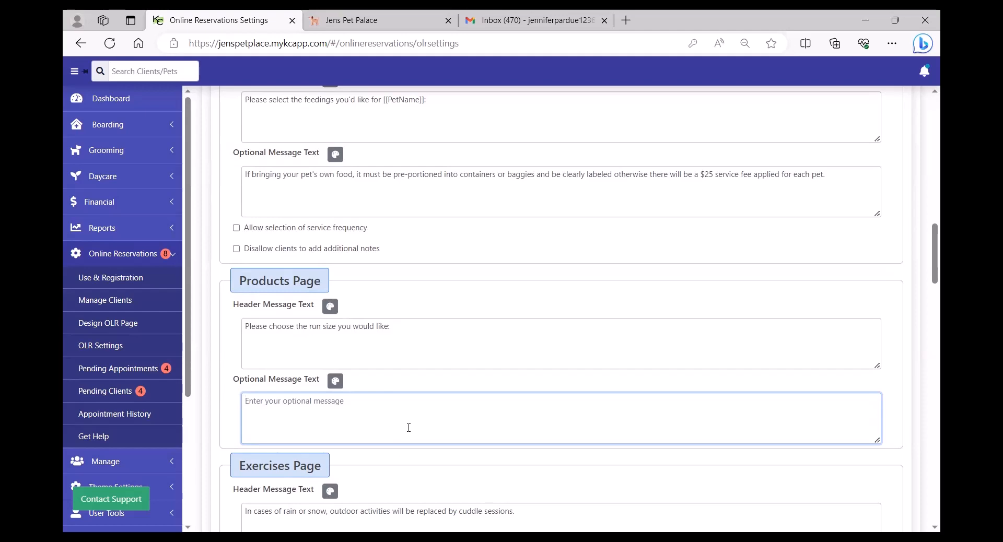
Enable 'Allow selection of service frequency' on the Exercises Page, then move to the Services Page.
scroll(407, 395, "down", 4)
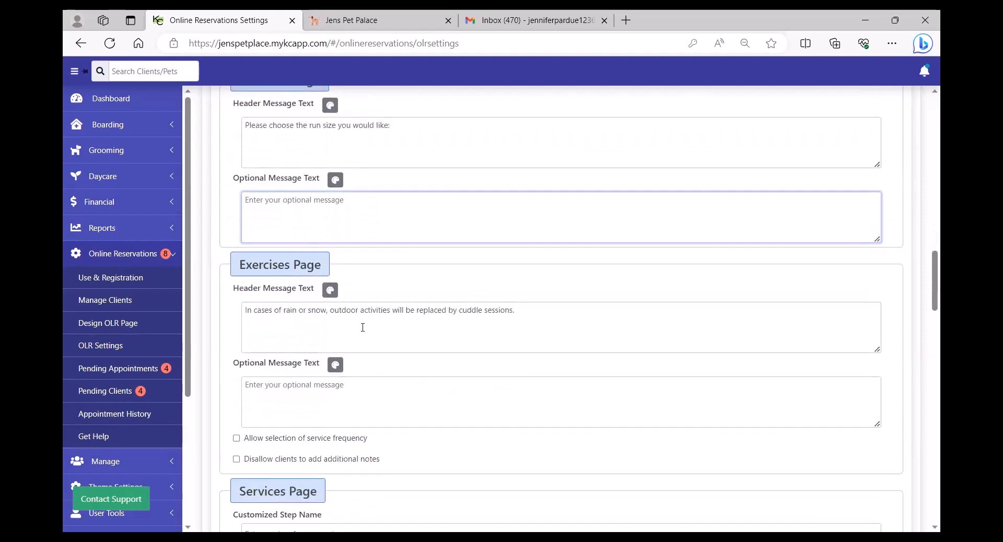
left_click(236, 439)
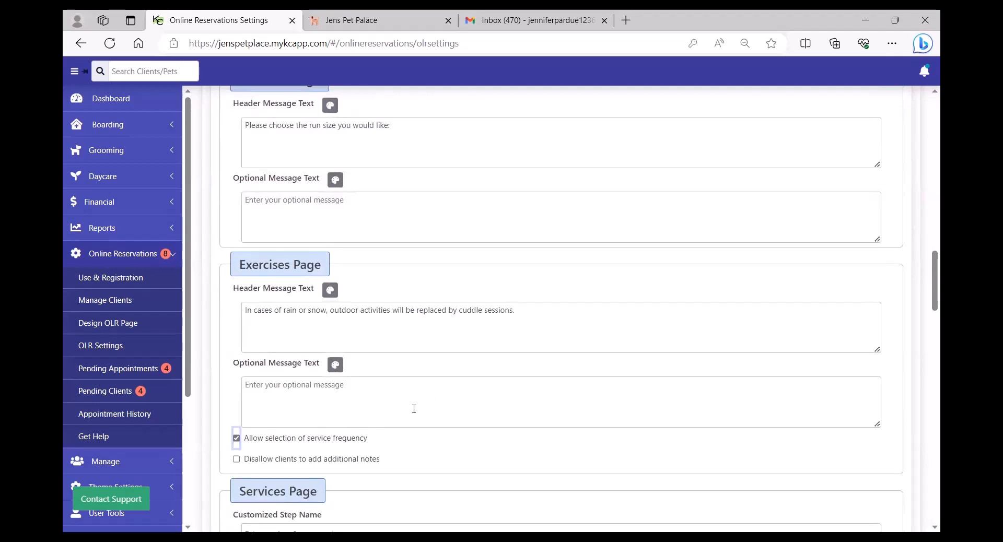
scroll(425, 378, "down", 1)
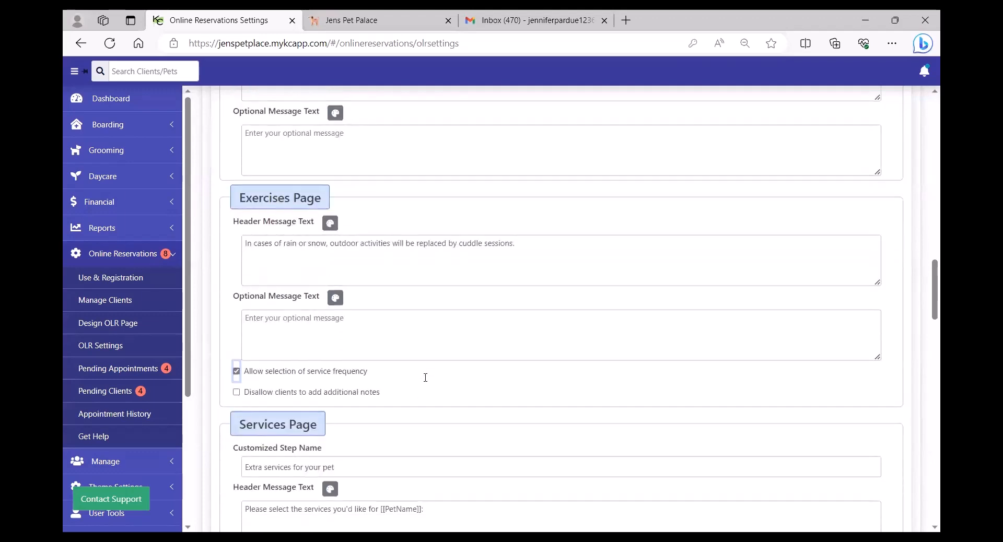
scroll(426, 377, "down", 3)
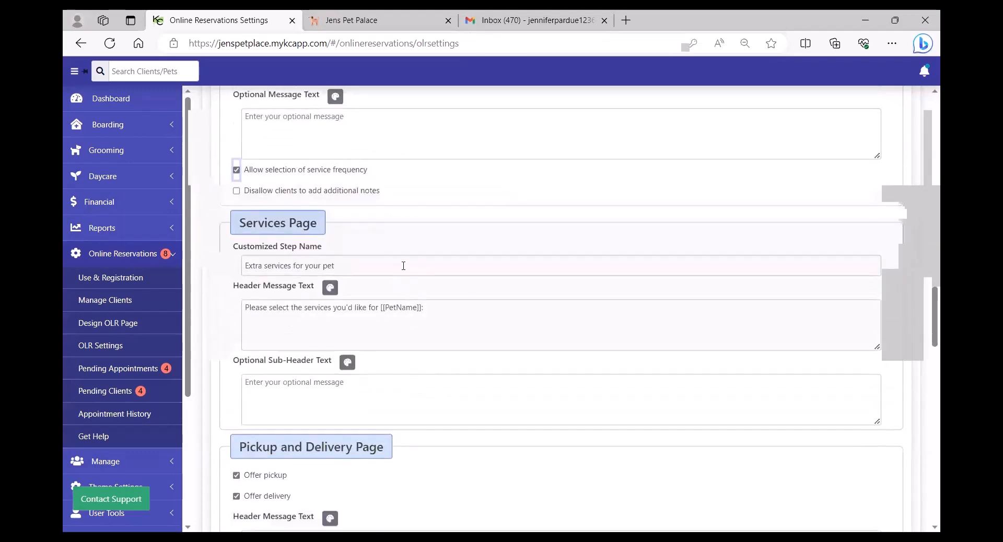
left_click(404, 266)
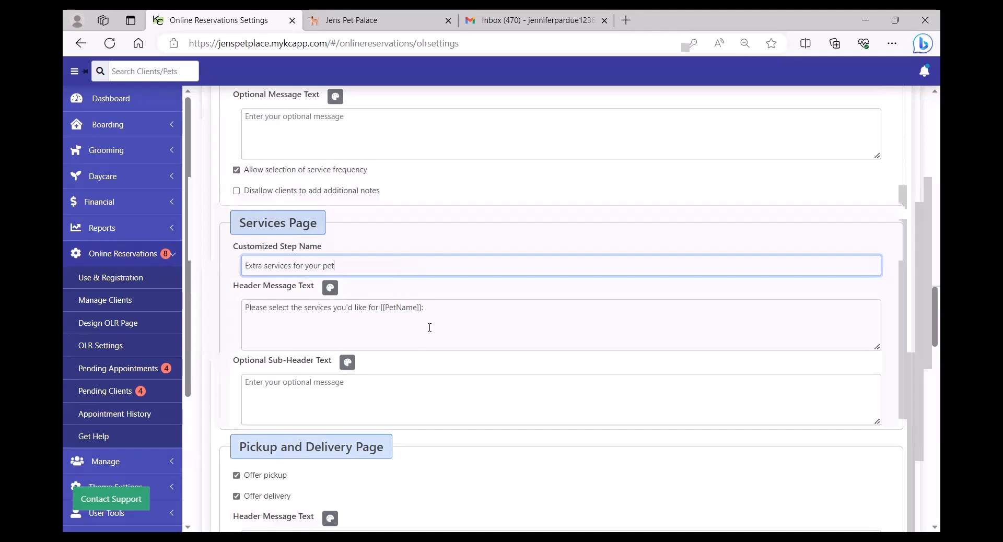
scroll(430, 328, "down", 5)
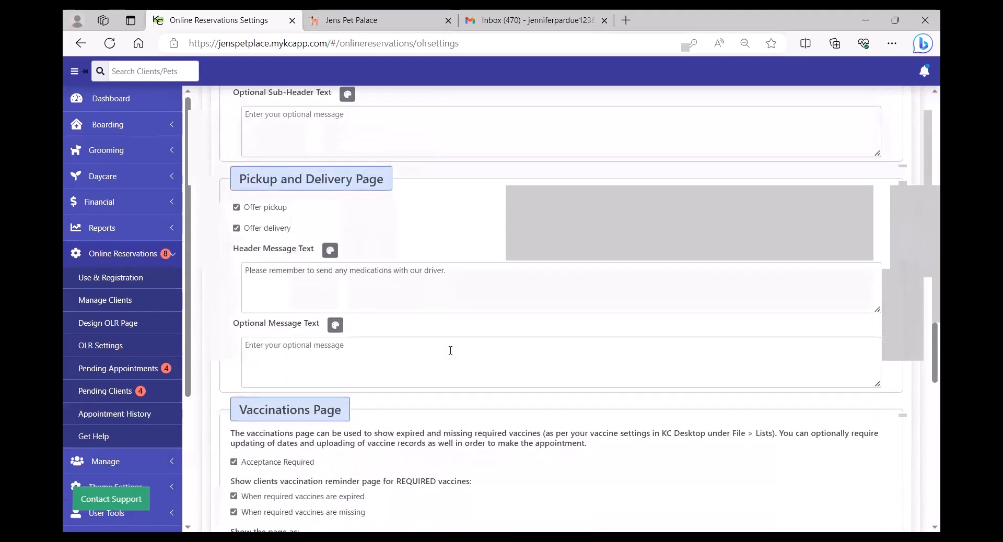
scroll(450, 350, "down", 4)
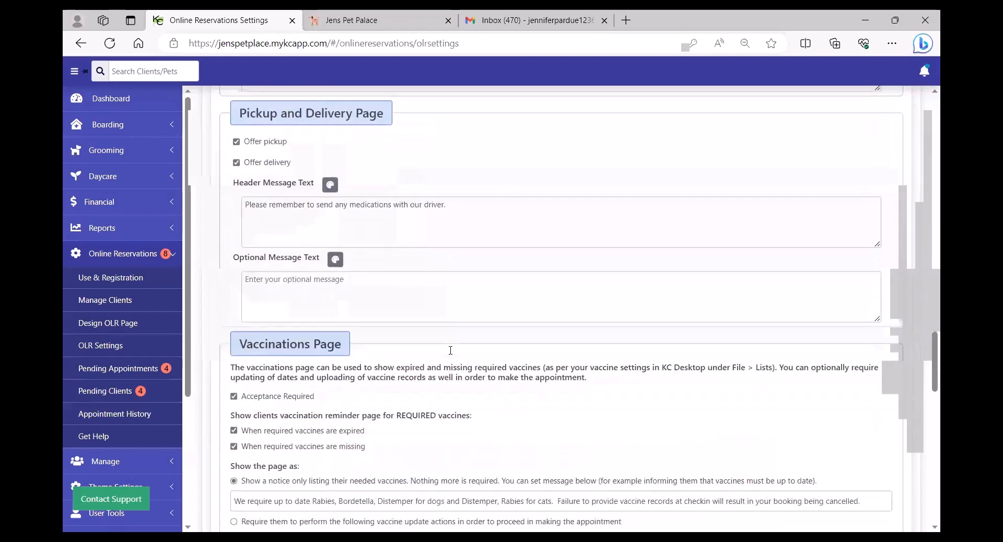
Keep vaccine acceptance and expiry reminders on, and delete the notice message's trailing period.
scroll(450, 350, "down", 1)
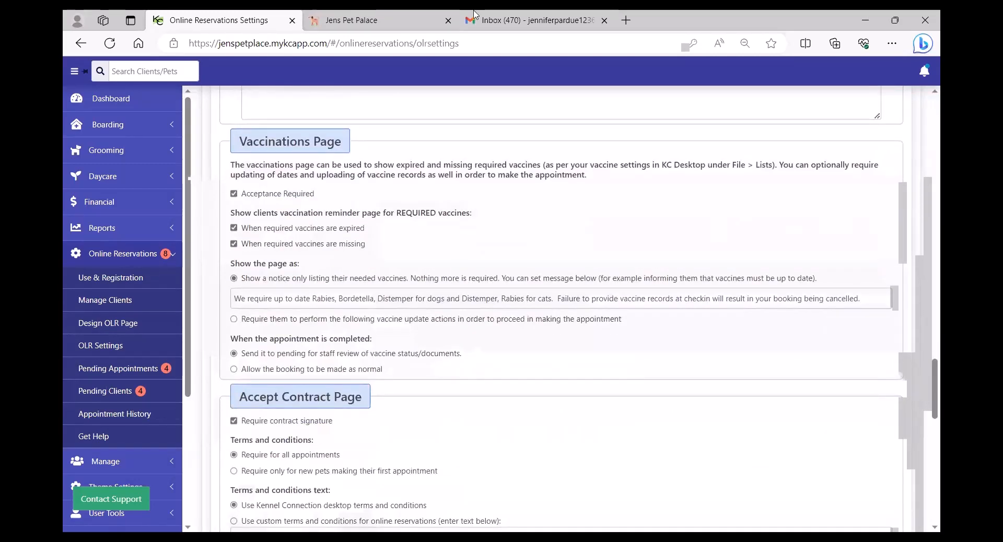
left_click(235, 195)
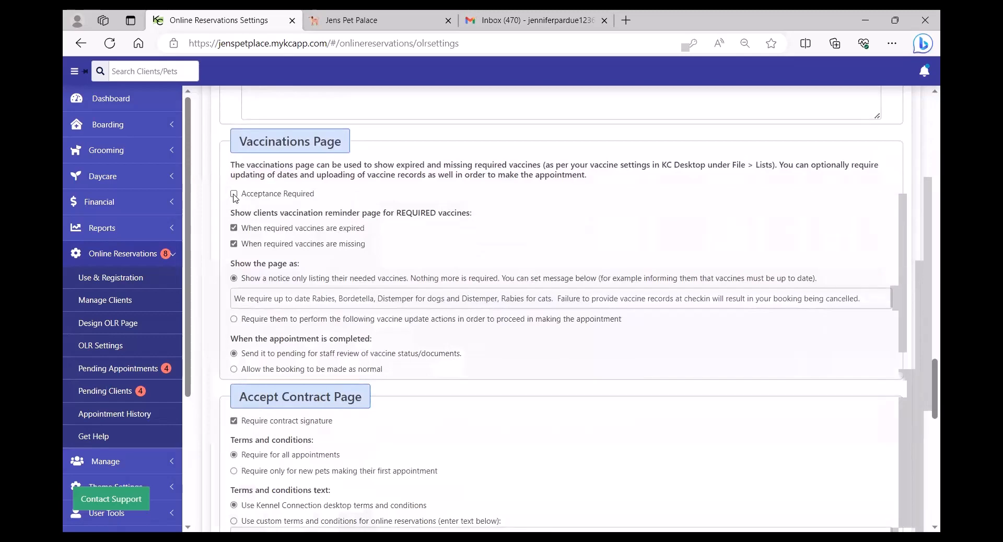
left_click(235, 195)
left_click(235, 230)
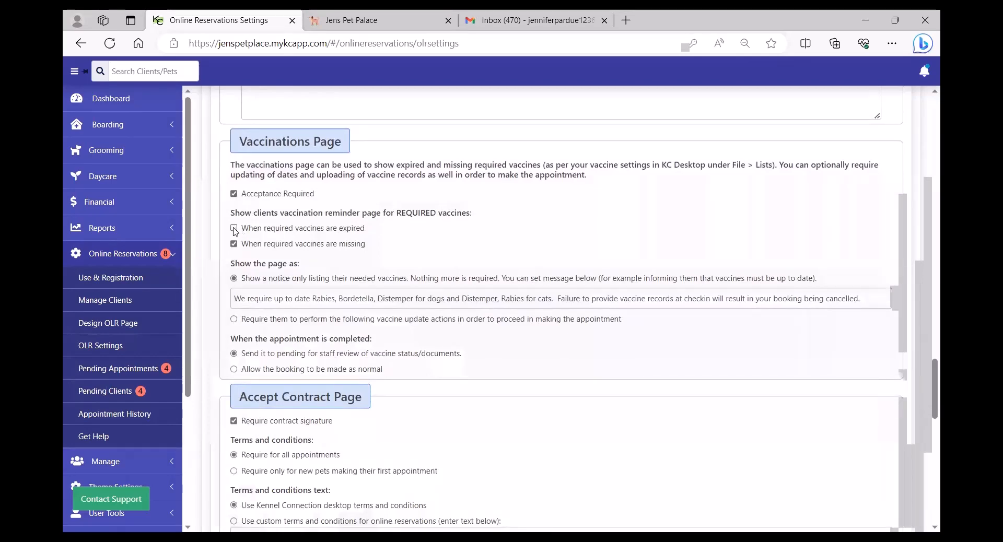
left_click(235, 230)
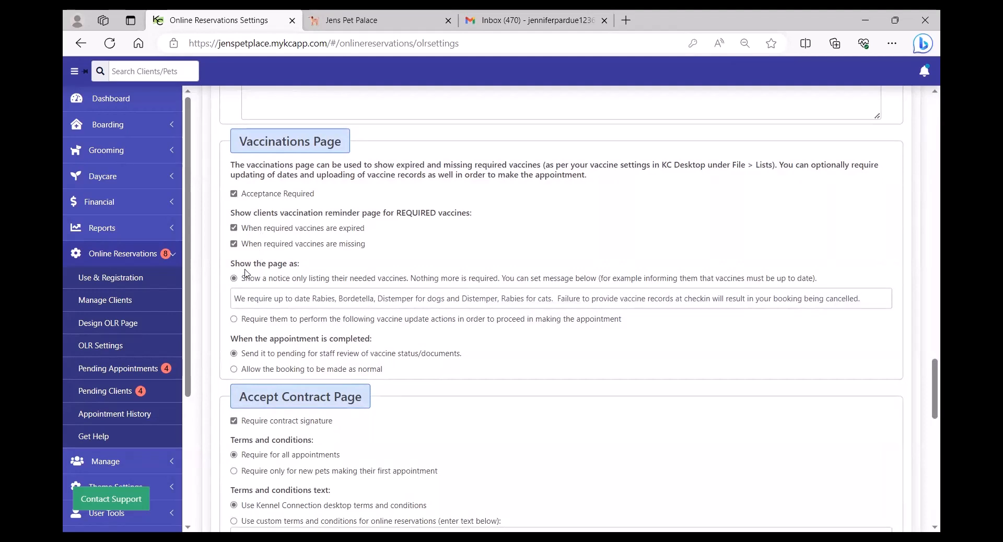
left_click_drag(235, 299, 868, 294)
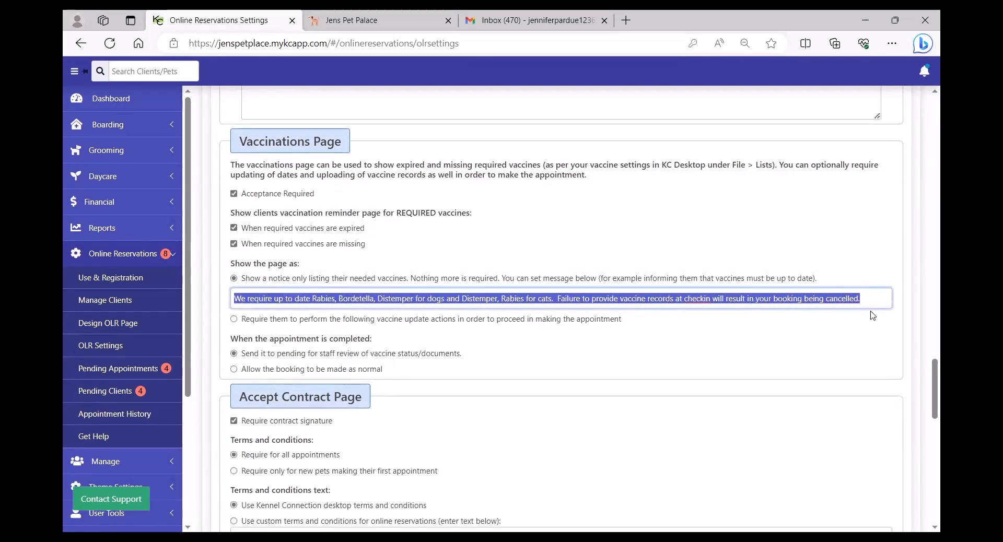
left_click(874, 297)
key("BackSpace")
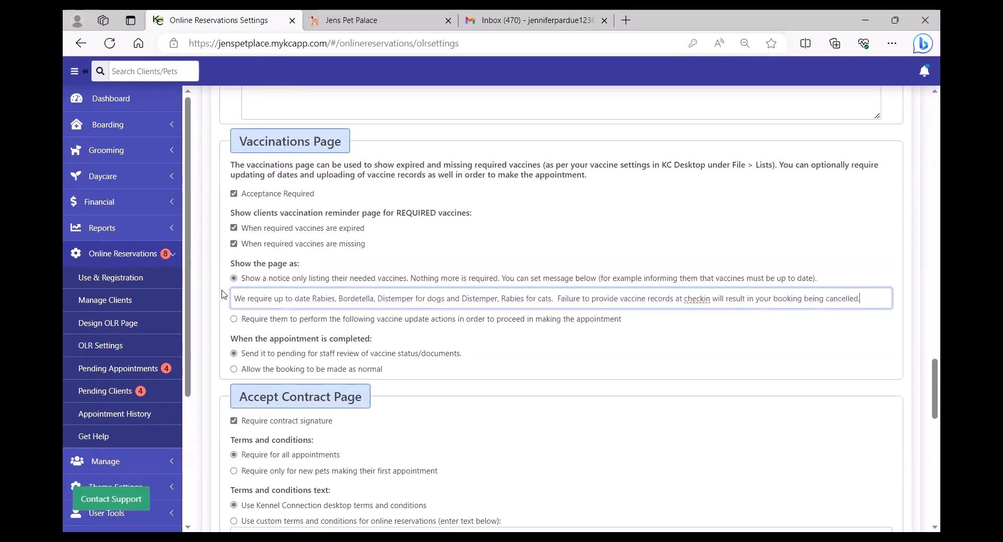
Try requiring an updated vaccine record upload, then revert to 'Show a notice only'.
left_click(234, 319)
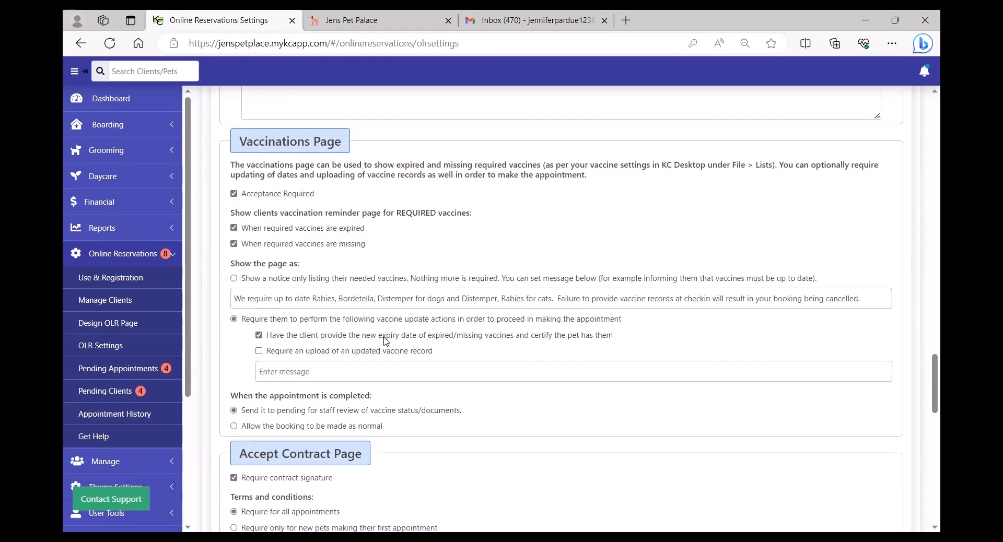
left_click(259, 351)
left_click(233, 278)
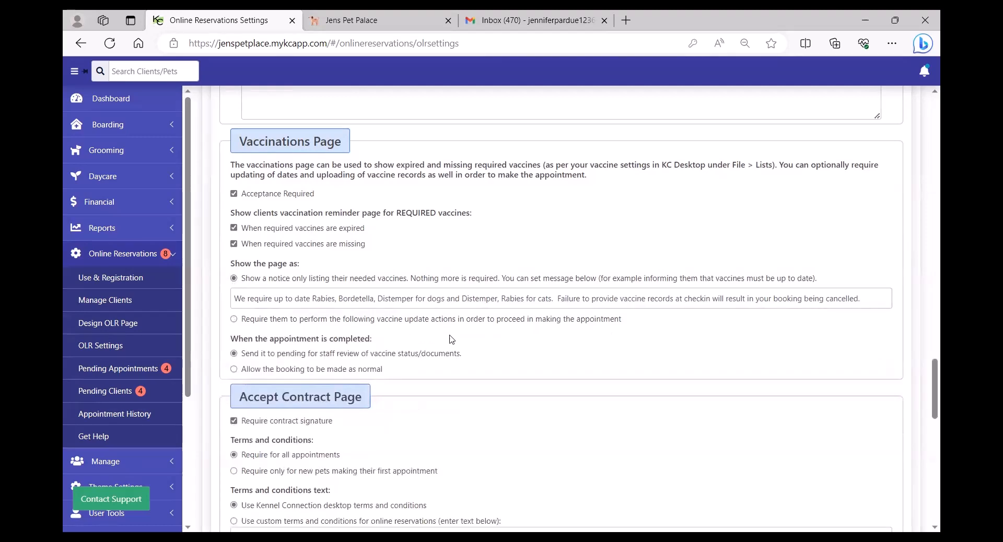
scroll(455, 341, "down", 3)
scroll(455, 341, "down", 3)
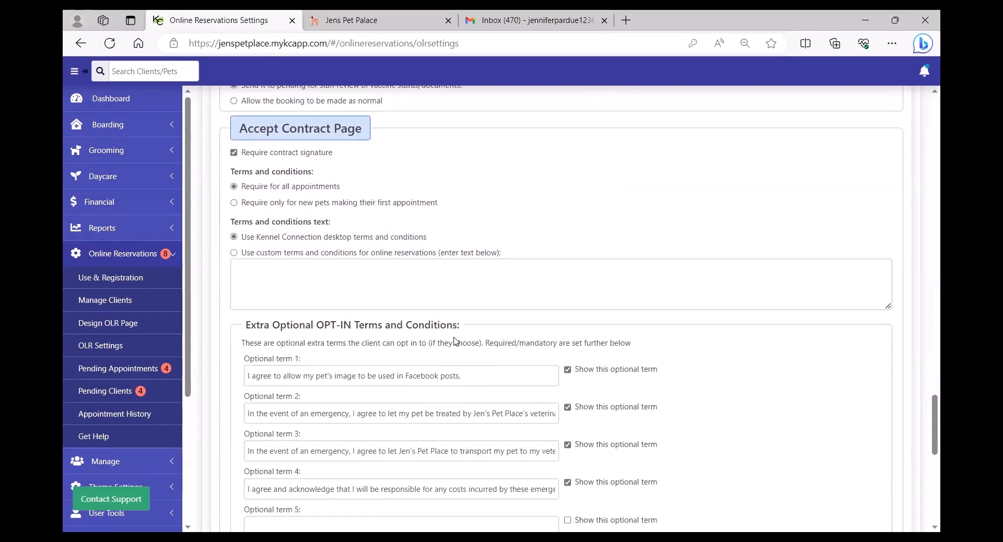
left_click(234, 153)
left_click(233, 153)
left_click(234, 203)
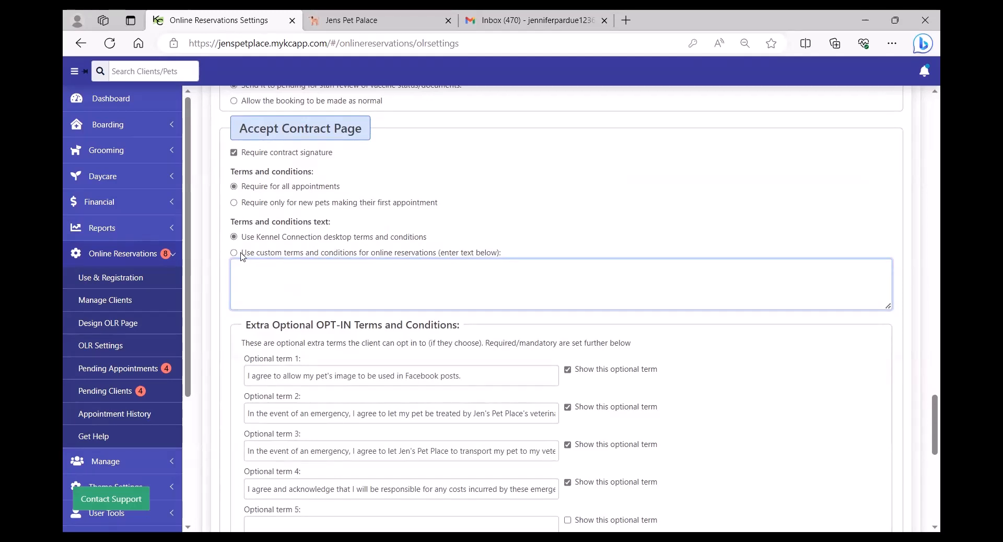
left_click(234, 253)
left_click(276, 290)
left_click(234, 237)
scroll(438, 335, "down", 1)
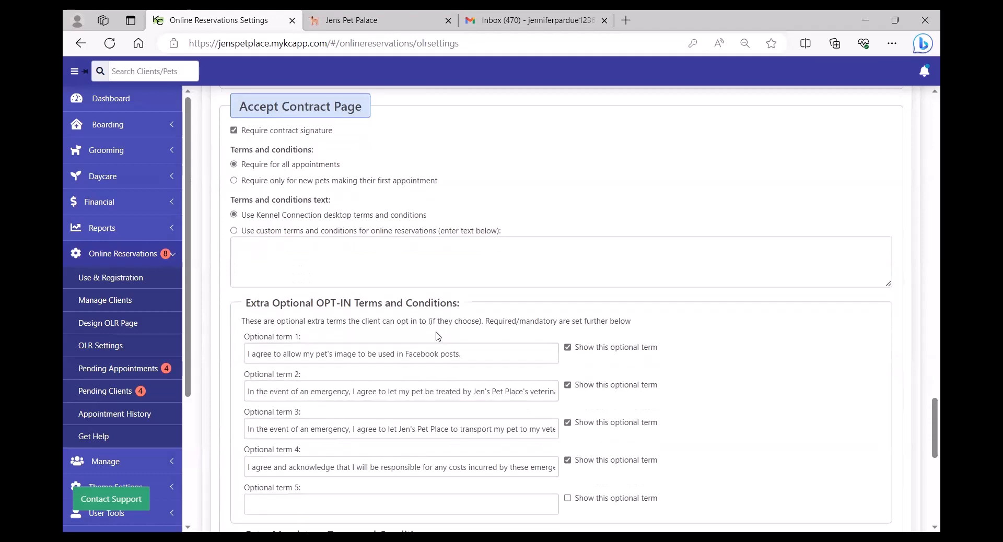
scroll(438, 336, "down", 2)
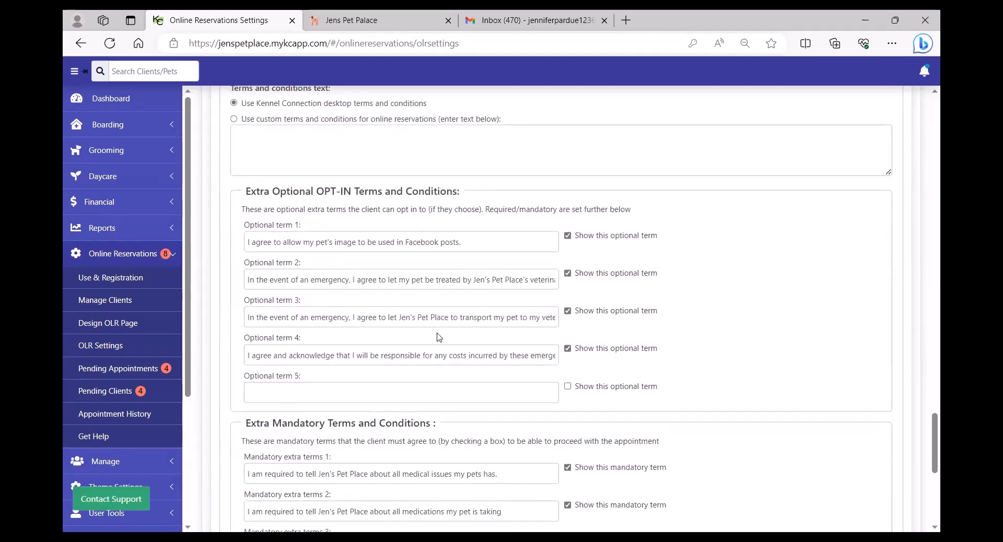
left_click(492, 244)
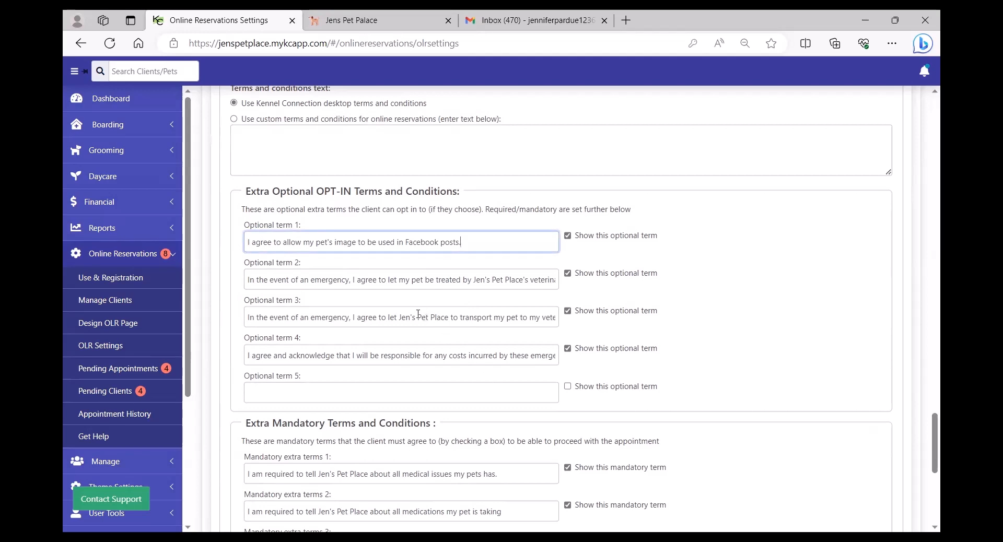
scroll(418, 314, "down", 4)
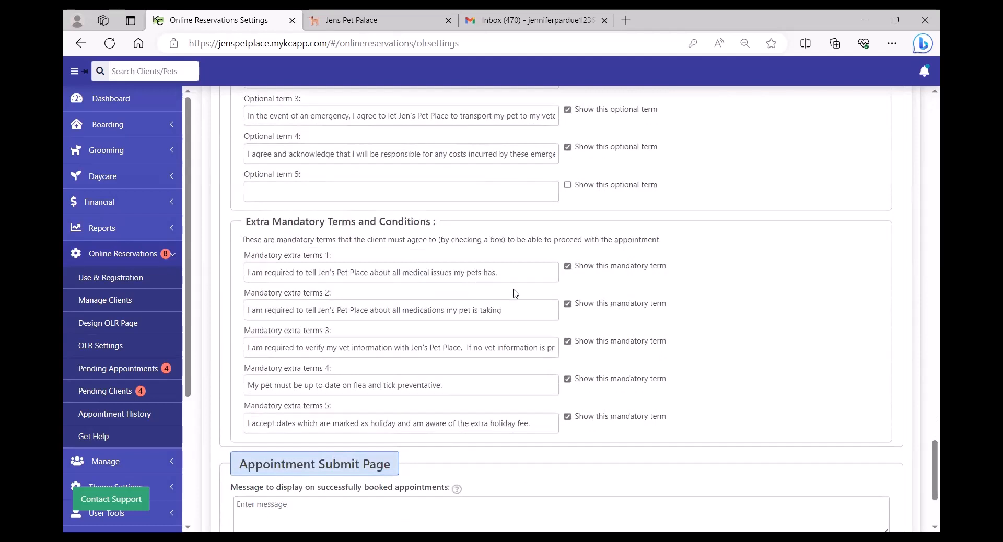
left_click(520, 276)
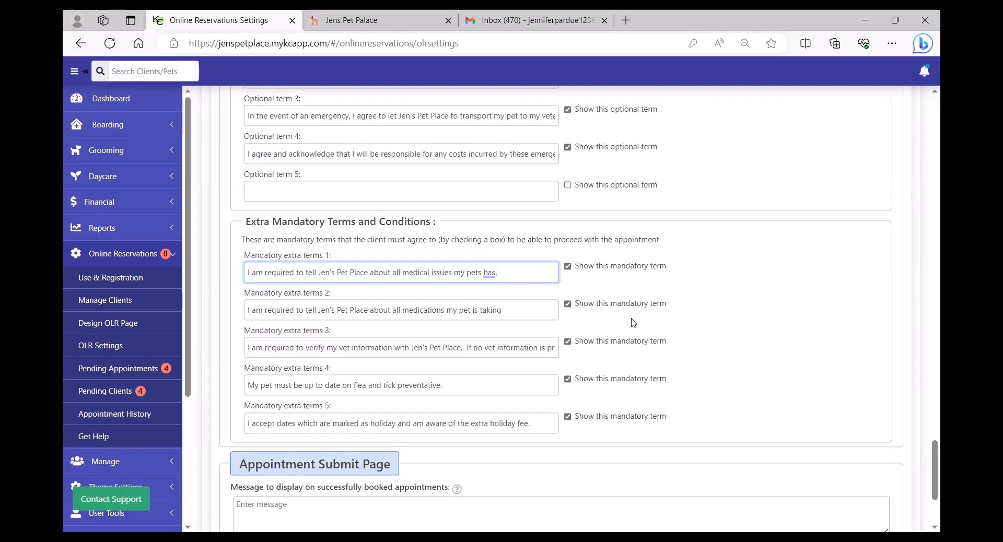
scroll(633, 322, "down", 3)
left_click(522, 364)
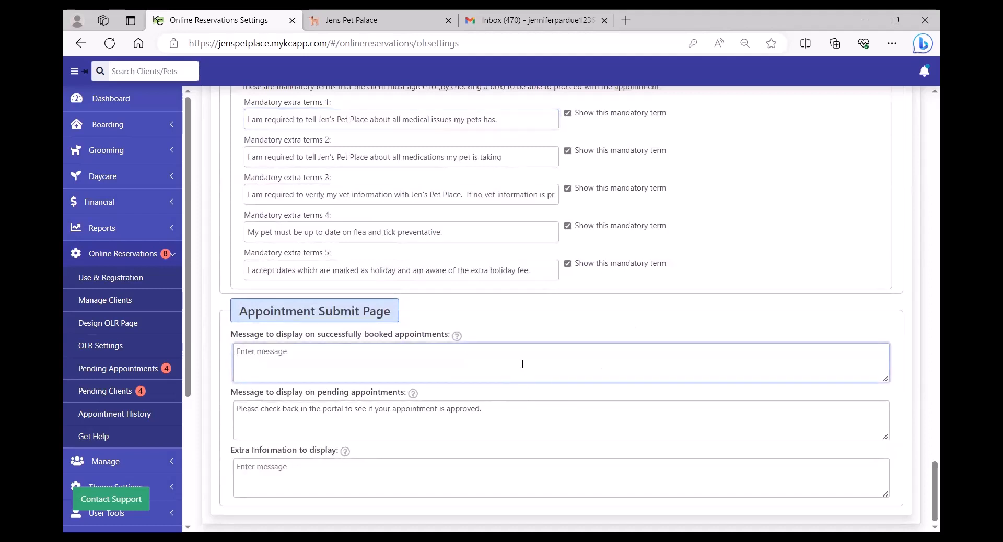
left_click(512, 417)
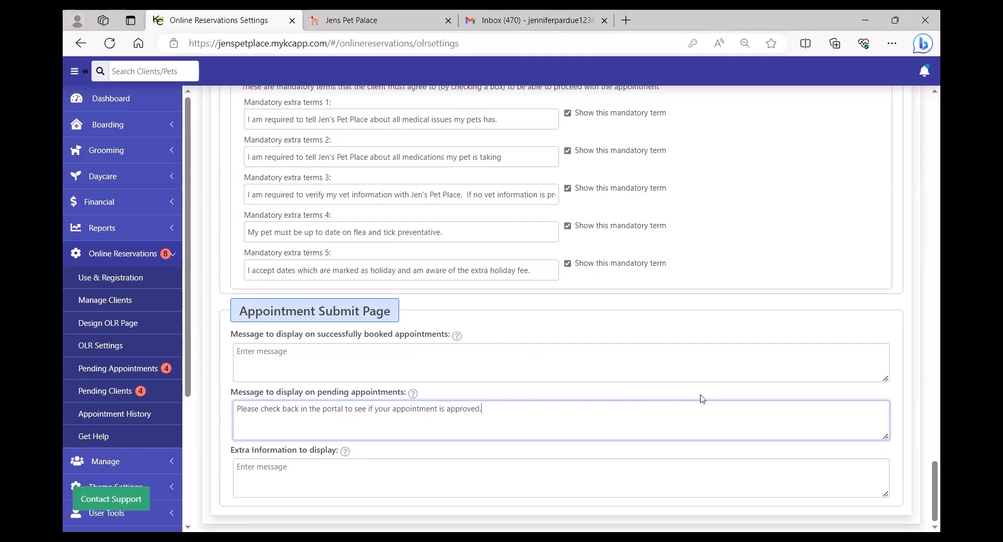
left_click_drag(932, 476, 927, 88)
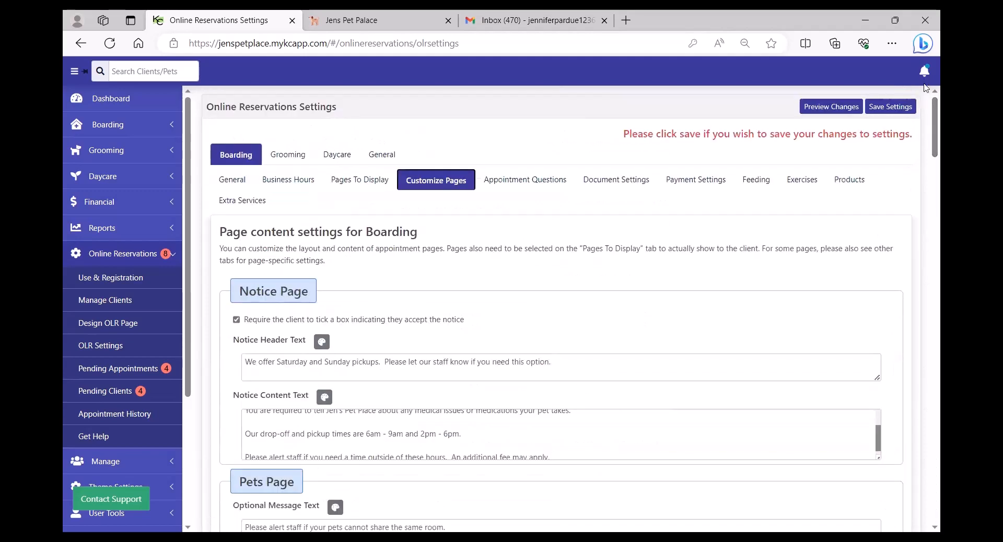
Look through the boarding Appointment Questions, then bring up the Document Upload settings showing Uploads 1 and 2.
left_click(525, 179)
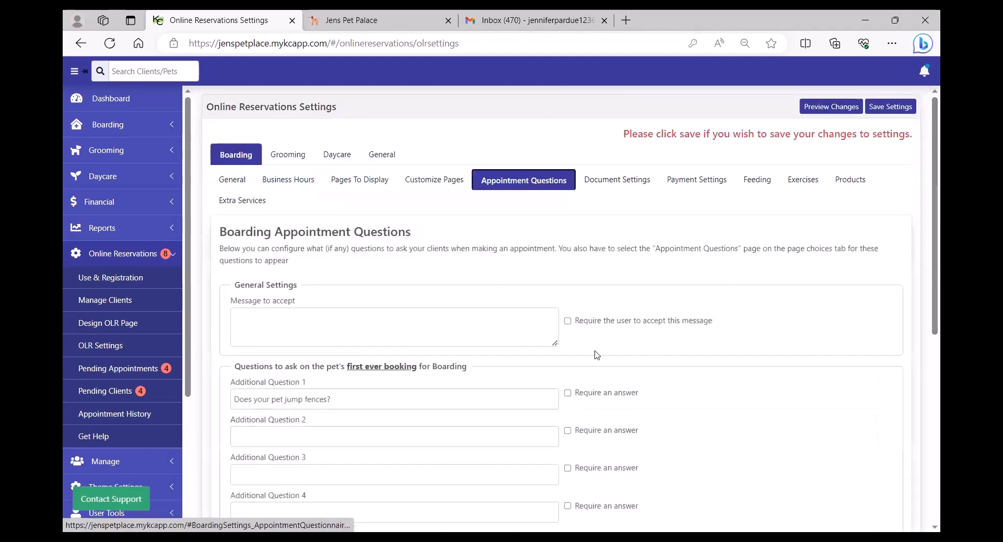
scroll(609, 361, "down", 3)
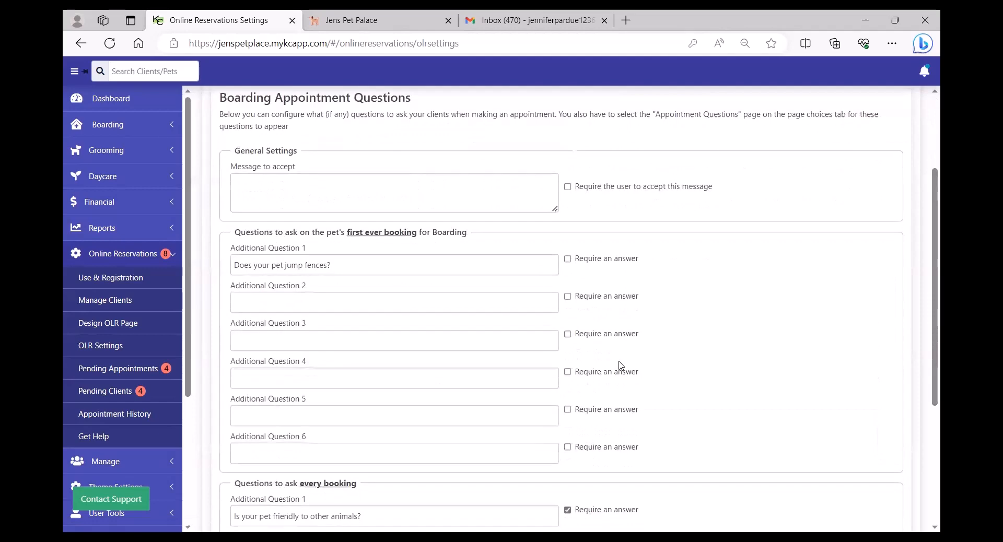
scroll(621, 366, "down", 4)
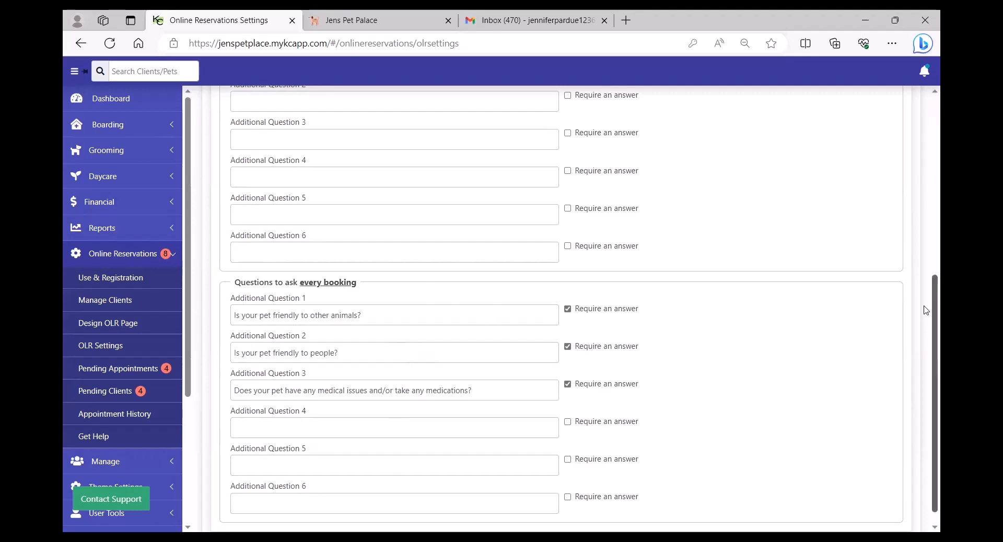
scroll(580, 182, "up", 6)
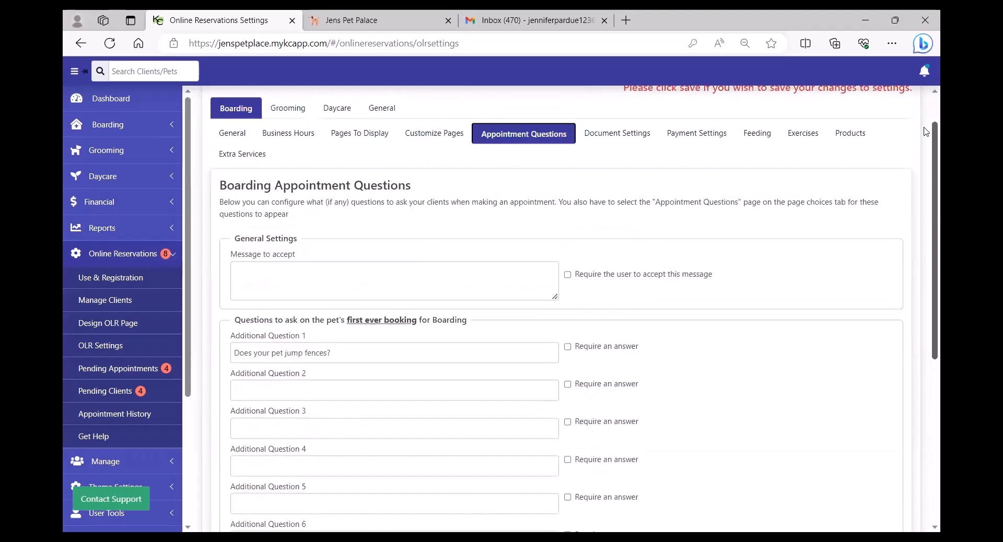
left_click(581, 182)
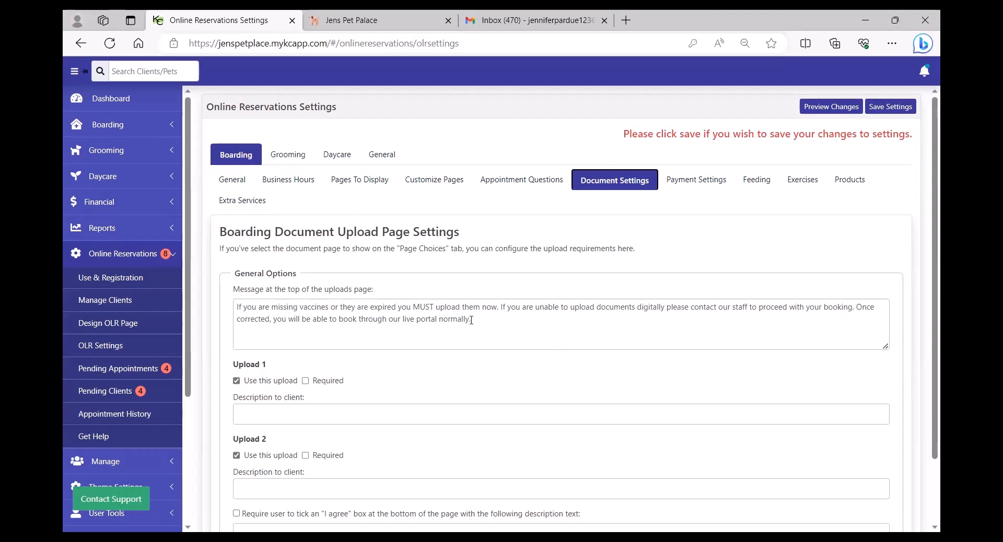
Keep Upload 1 optional and require clients to tick an I agree box for boarding uploads.
scroll(465, 329, "down", 1)
left_click(306, 314)
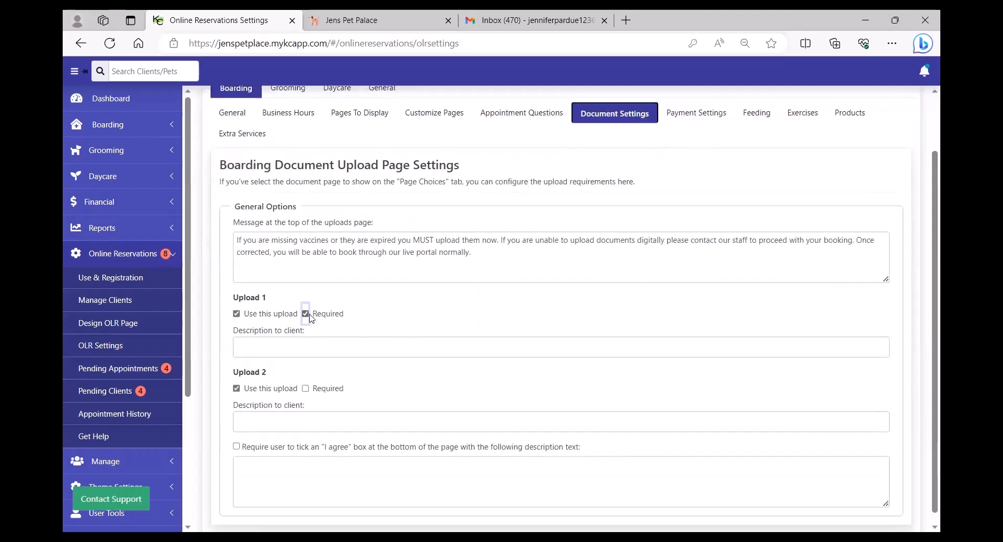
left_click(305, 314)
left_click(236, 447)
left_click(326, 470)
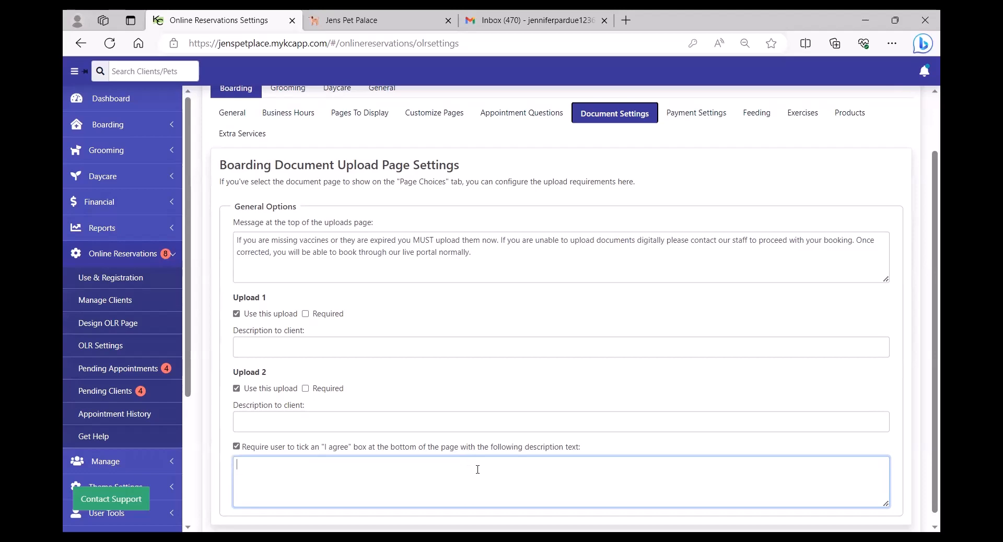
scroll(523, 379, "up", 2)
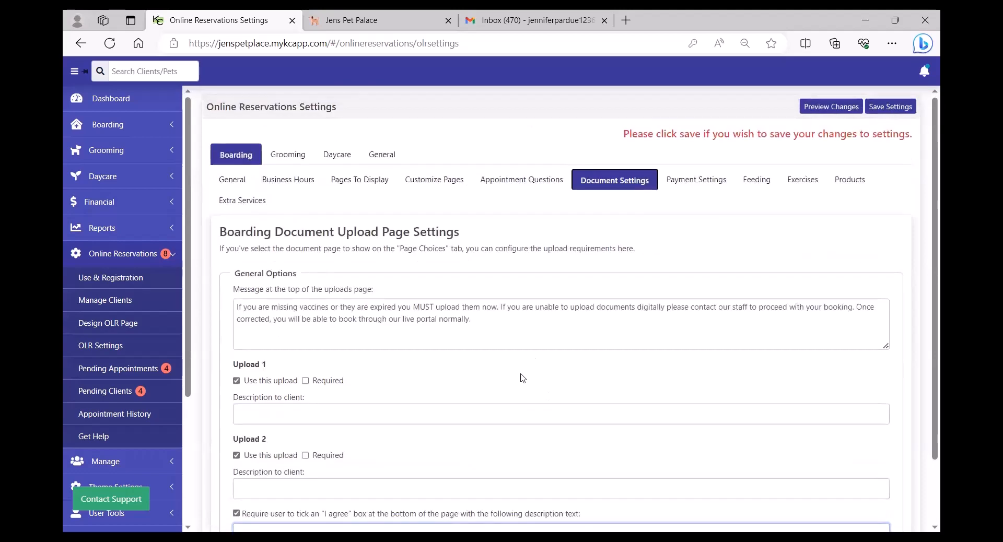
left_click(701, 183)
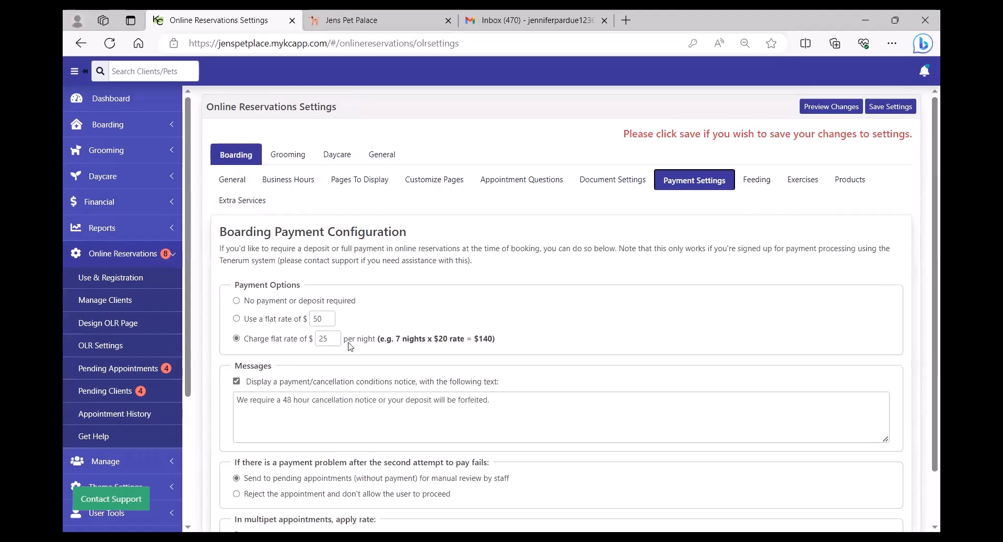
Try the $50 flat deposit, revert to $25 per night, and review the cancellation notice text.
left_click(236, 319)
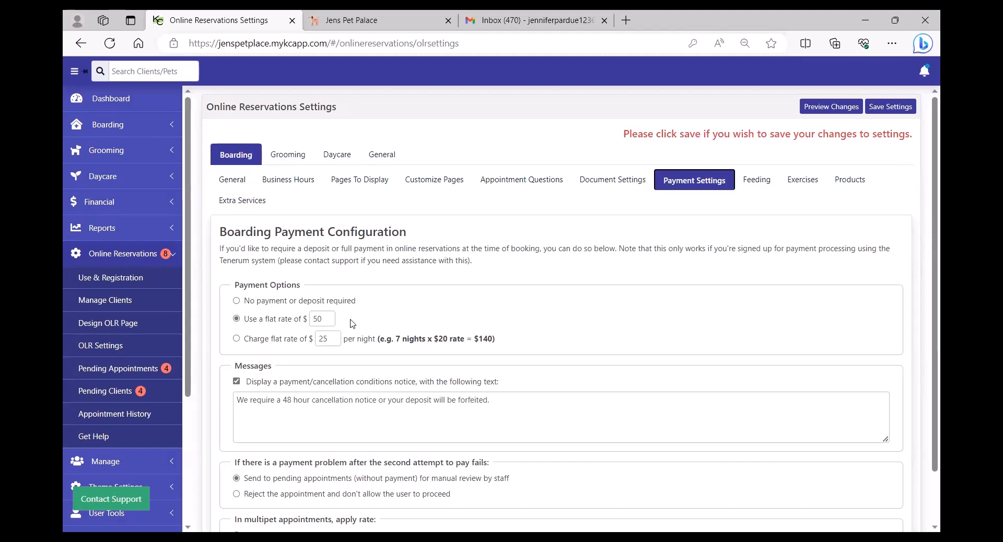
left_click(237, 340)
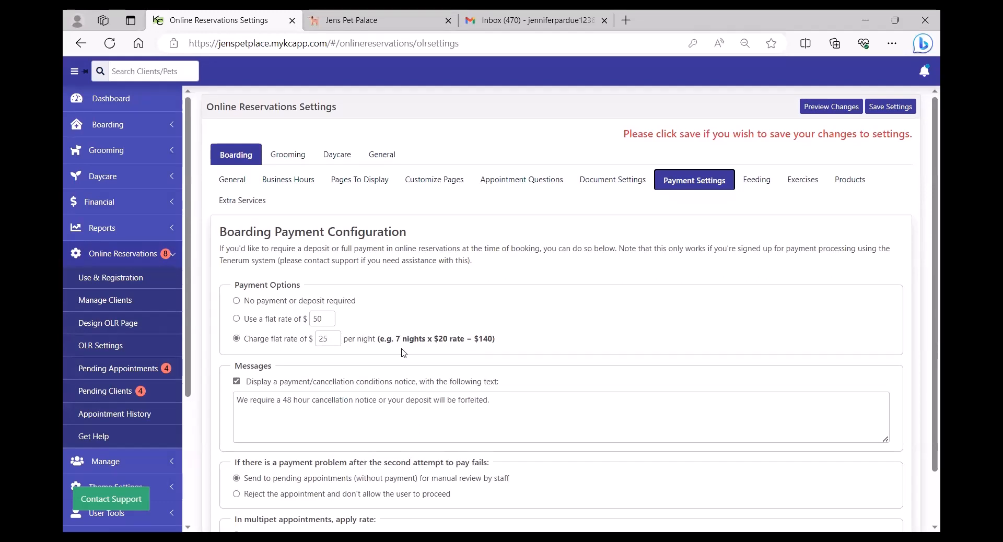
left_click_drag(491, 400, 226, 399)
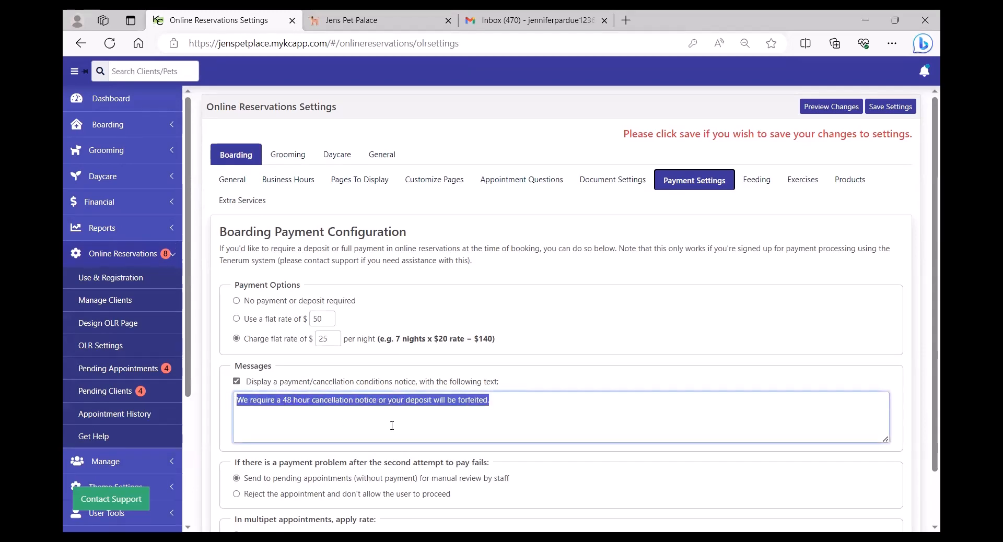
left_click(573, 421)
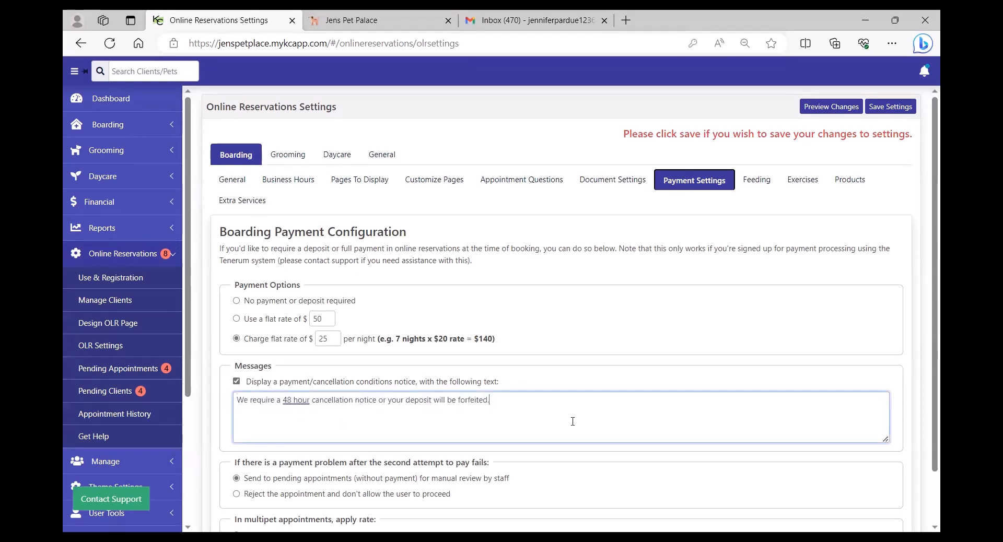
Check the multipet rate options, then bring up the boarding Choose Feedings list.
scroll(574, 426, "down", 2)
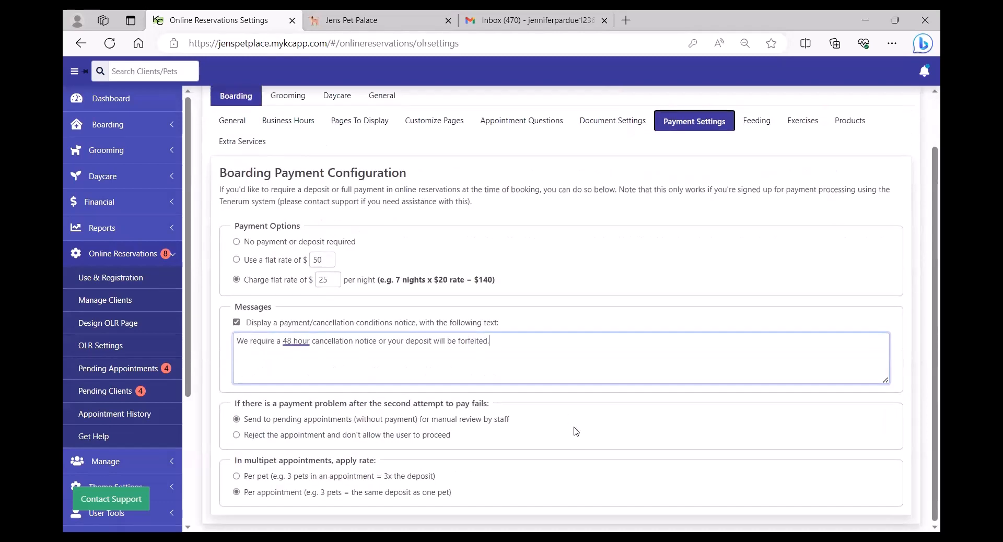
left_click(236, 477)
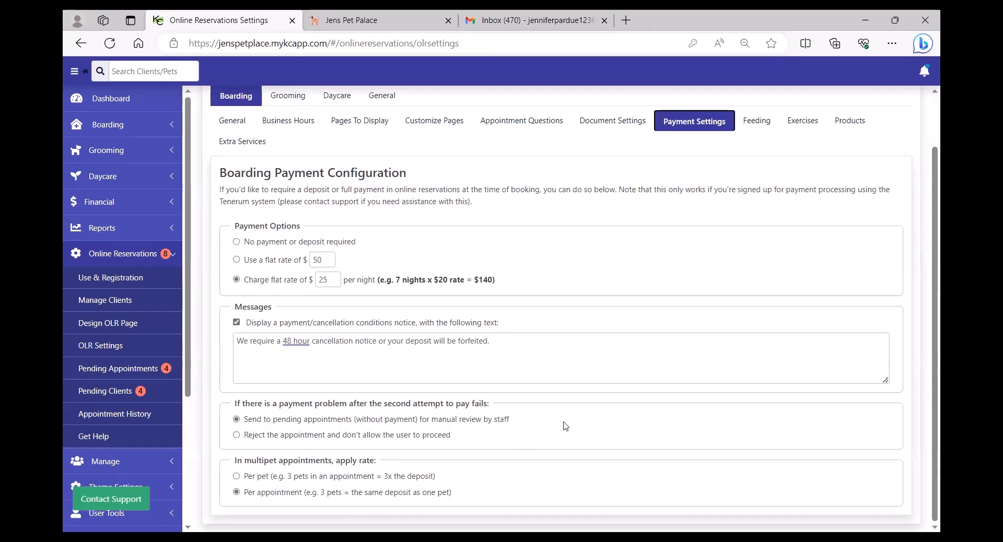
scroll(632, 352, "up", 2)
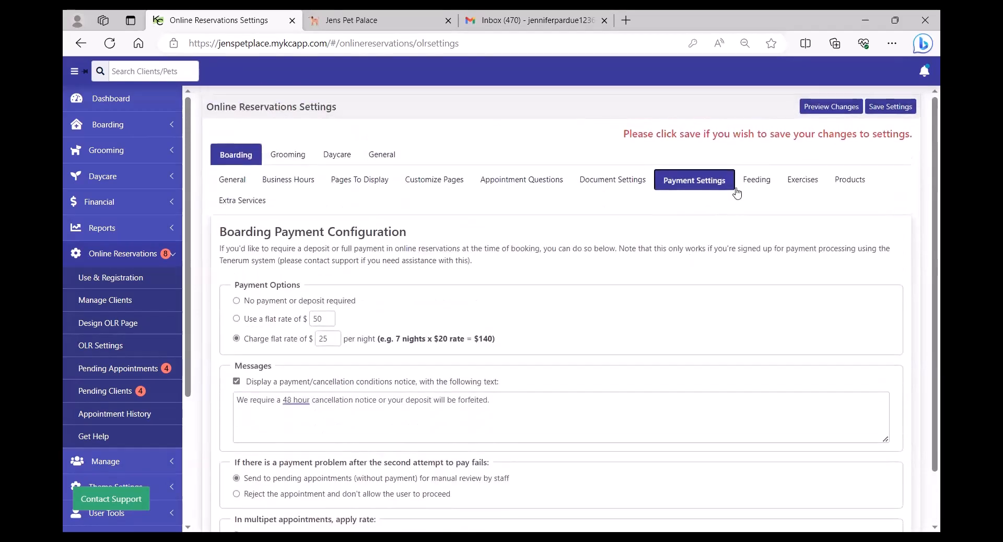
left_click(750, 185)
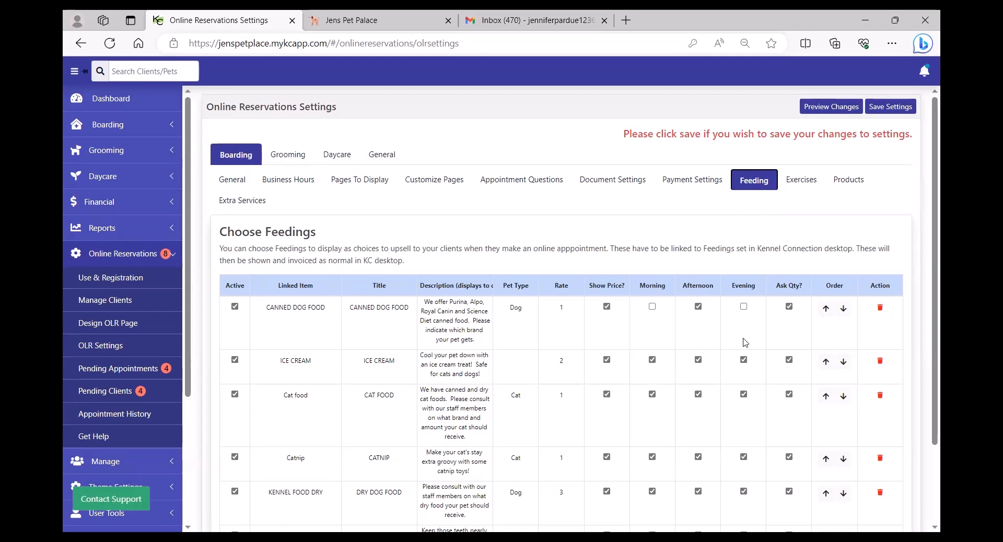
Scroll down the Choose Feedings table before going to the Kennel Connection 7.0 desktop.
left_click_drag(926, 334, 927, 418)
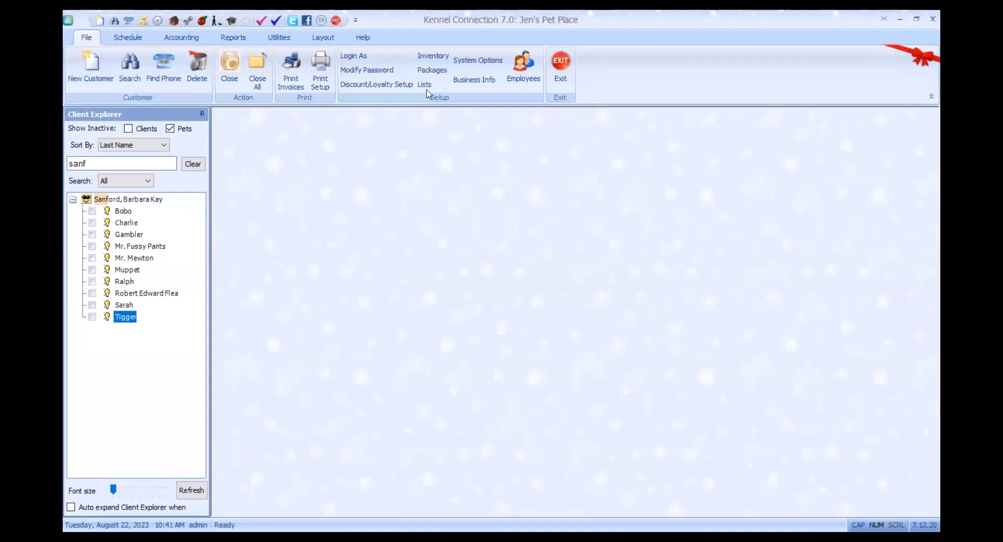
Review the desktop setup lists of exercises, feedings (ALPO charged by day) and other services, then close them.
left_click(424, 85)
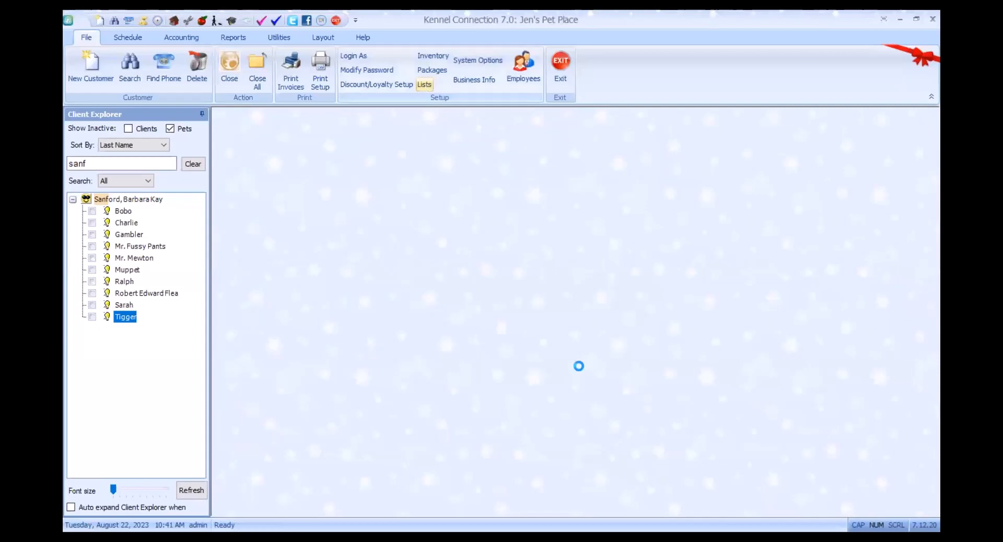
left_click(511, 184)
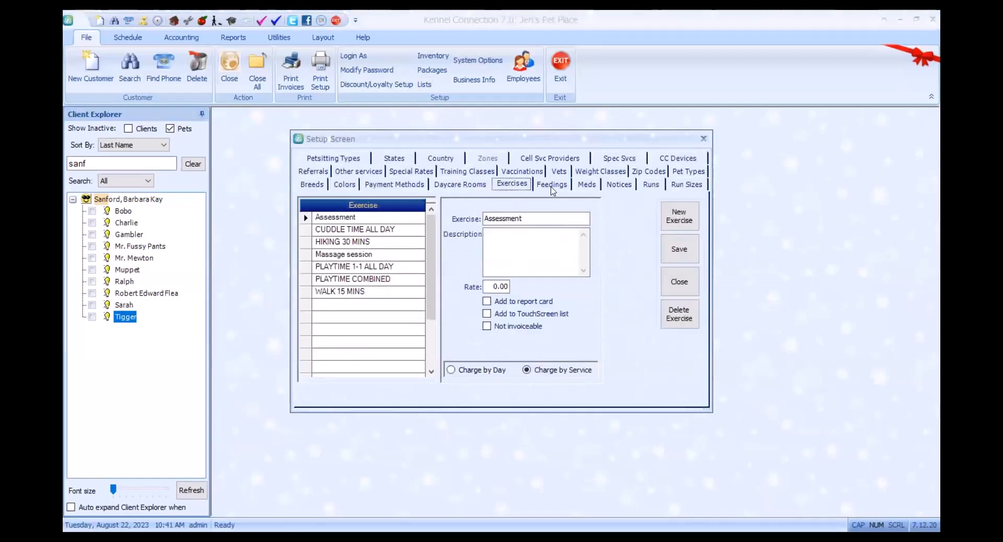
left_click(552, 185)
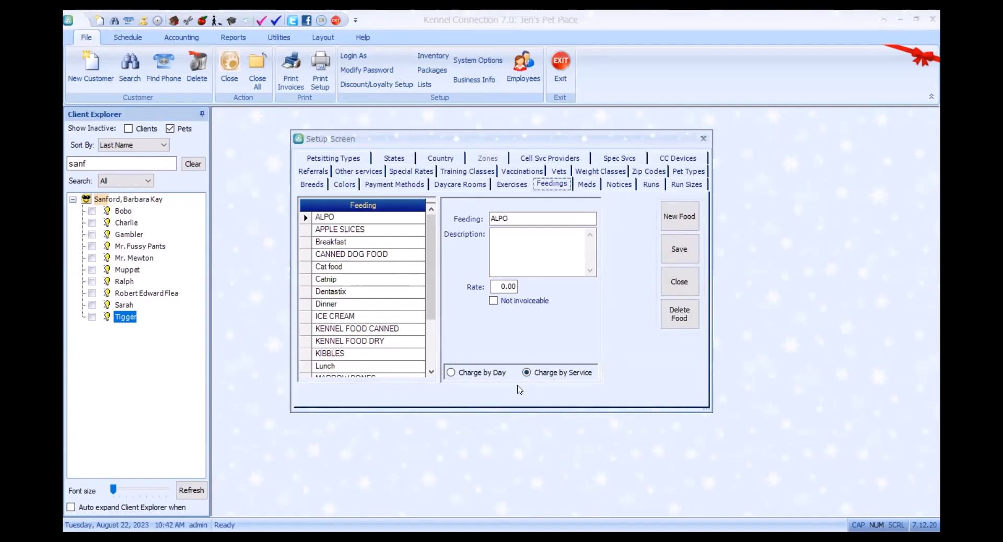
left_click(452, 373)
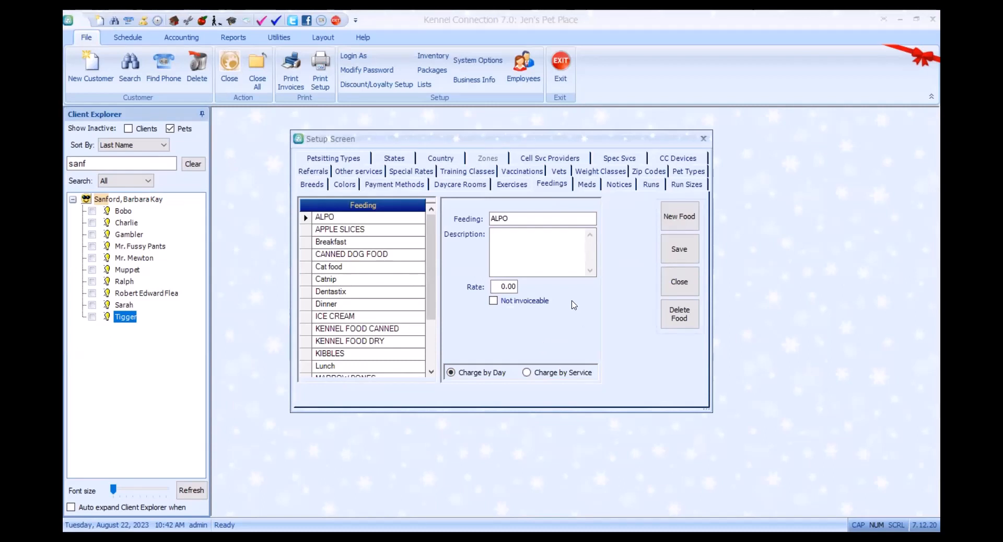
left_click(512, 185)
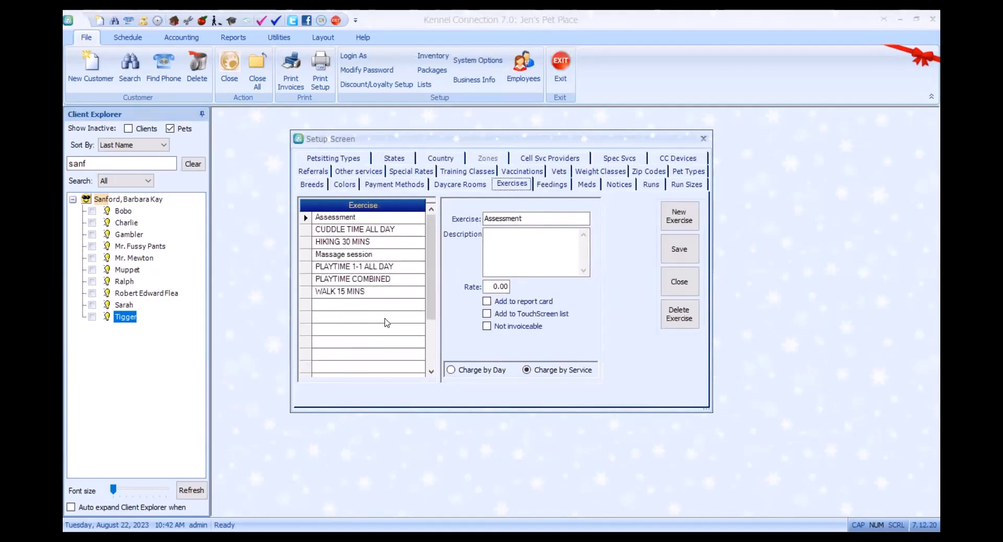
left_click(372, 172)
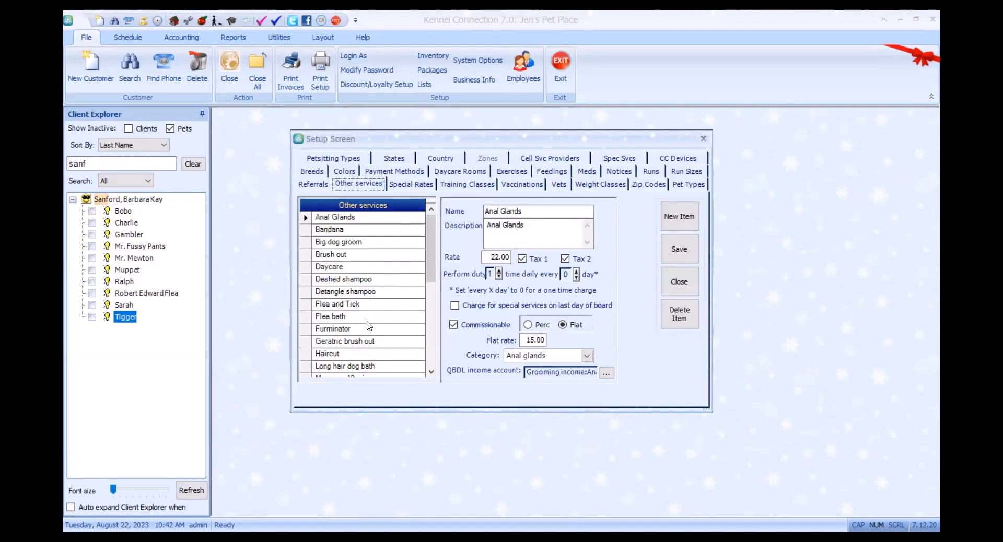
left_click(692, 282)
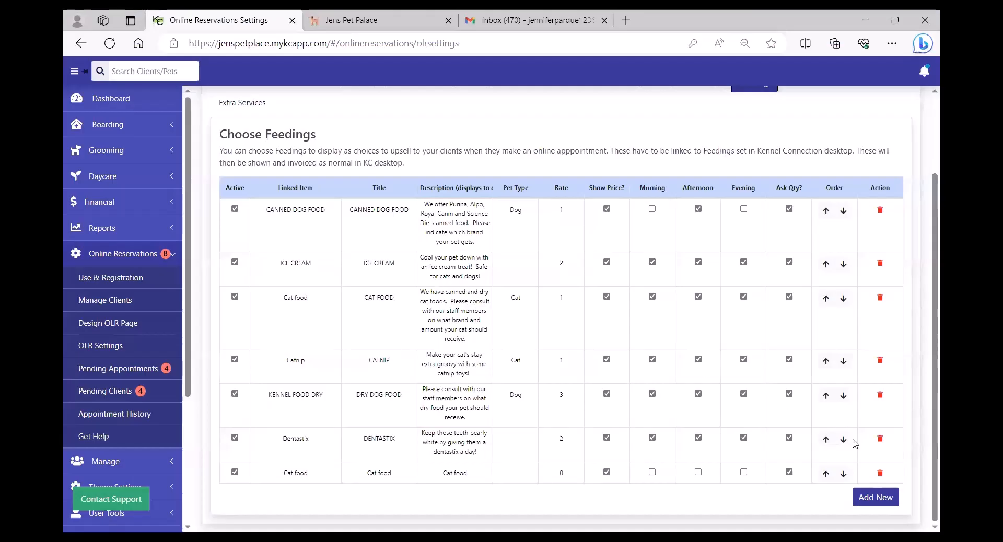
Add an active feeding row linked to Breakfast, titled and described Breakfast, at rate 2.5.
left_click(881, 503)
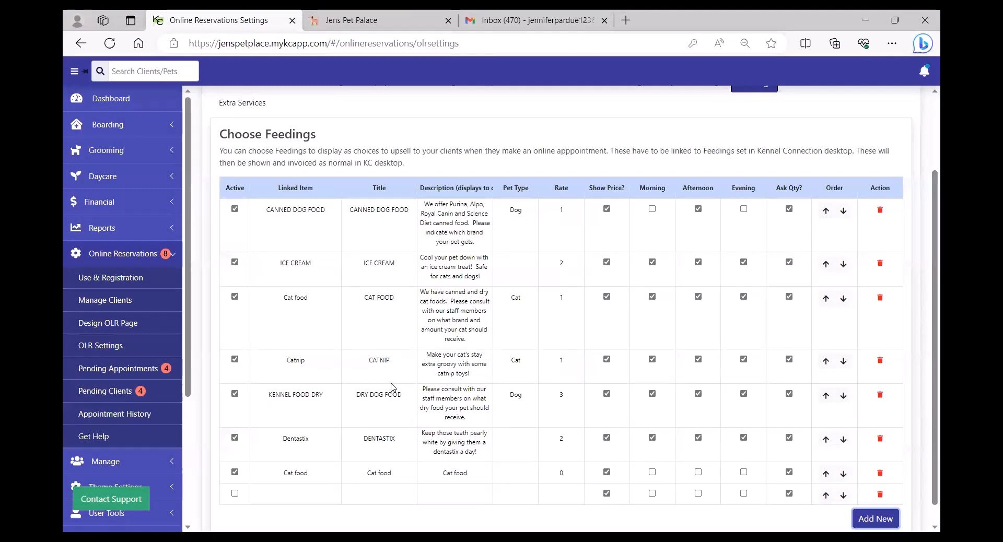
left_click(236, 495)
left_click(290, 496)
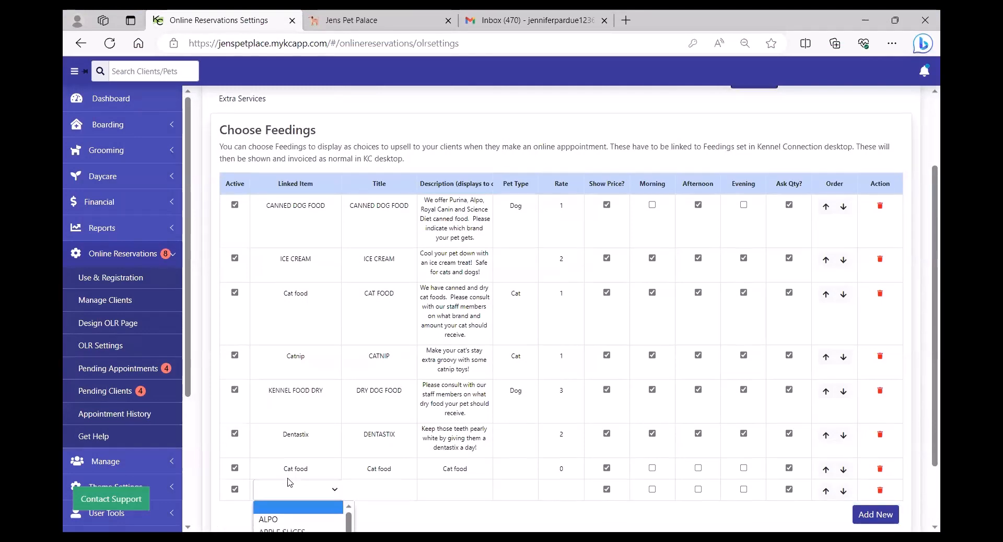
scroll(290, 483, "down", 1)
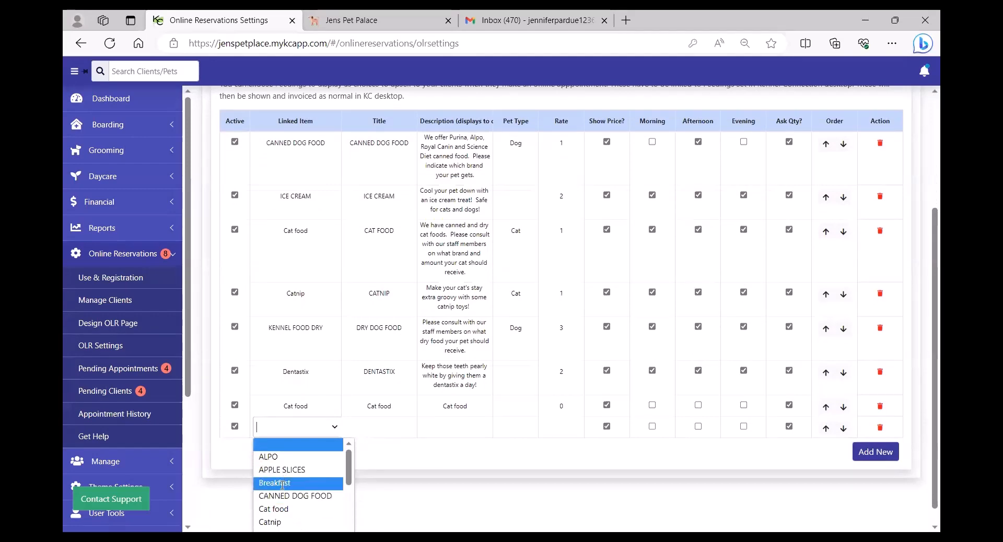
left_click(282, 484)
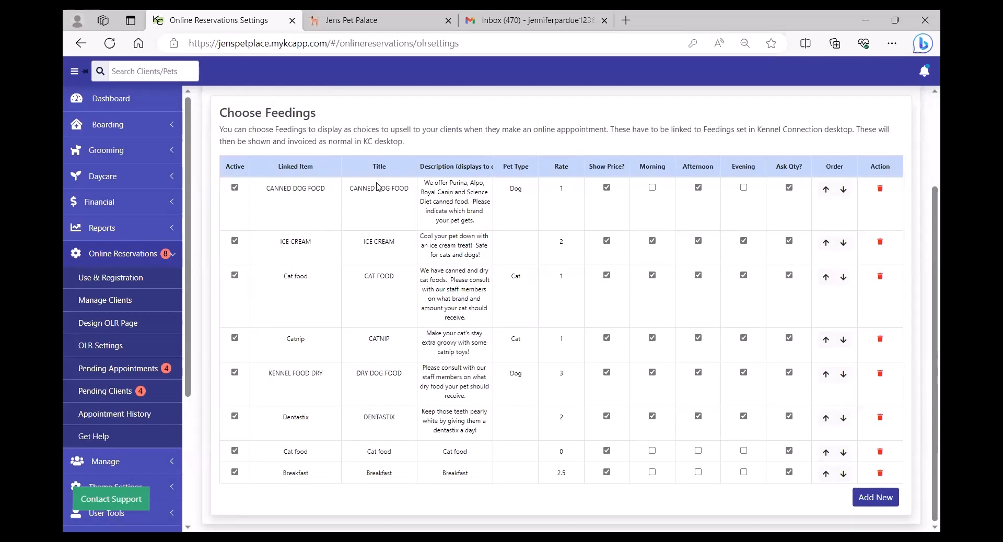
left_click(387, 473)
left_click_drag(387, 472, 349, 473)
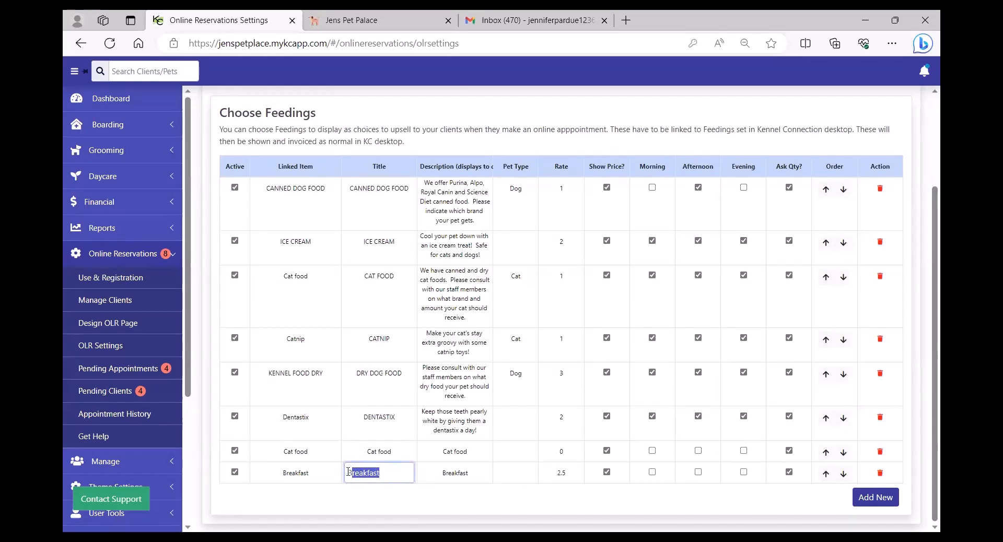
left_click(457, 473)
left_click_drag(457, 472, 423, 473)
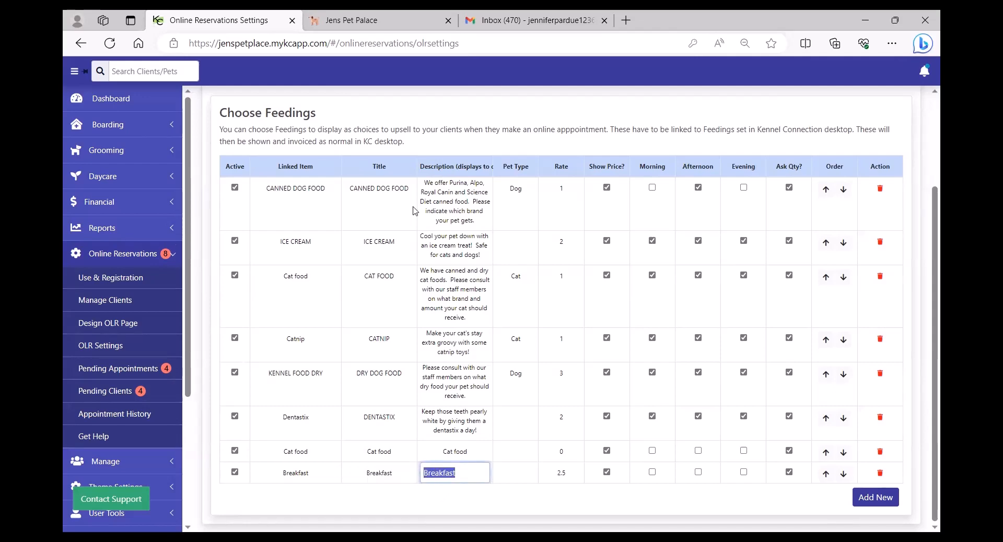
left_click(445, 204)
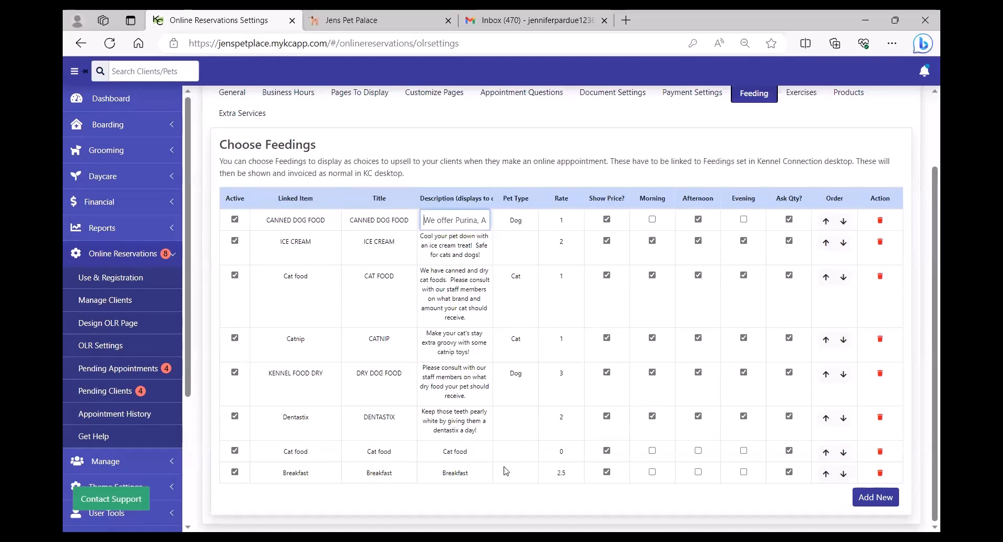
Reset CANNED DOG FOOD's pet type to Dog.
left_click(530, 223)
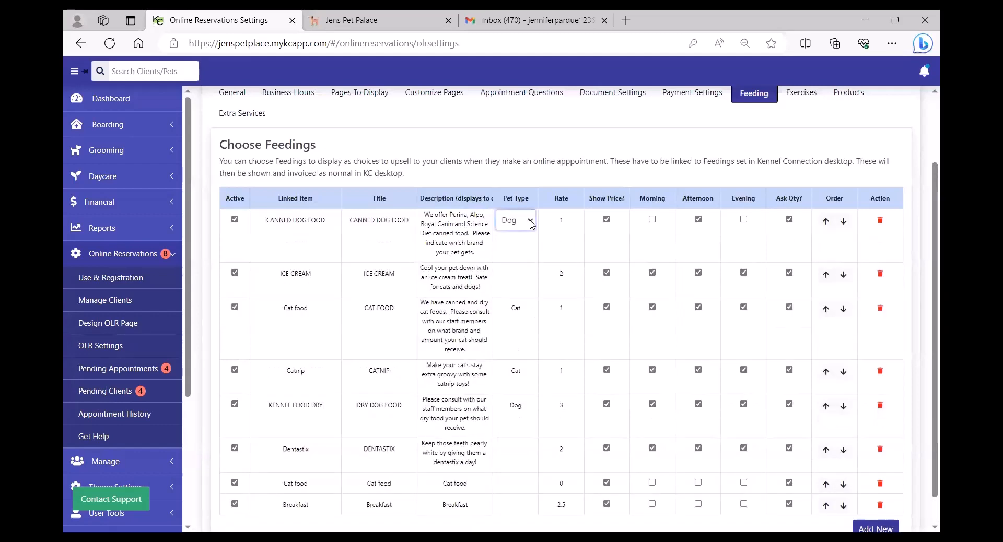
left_click(531, 222)
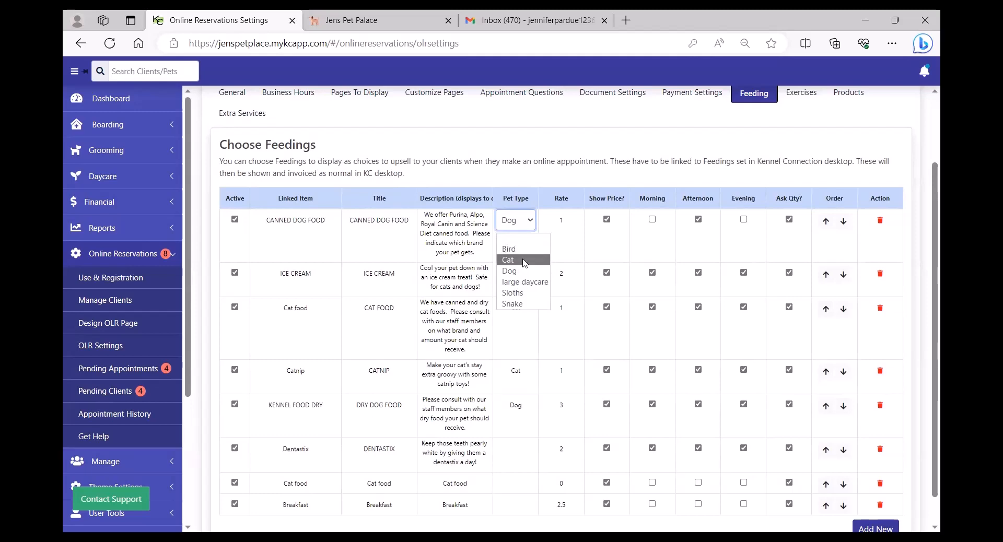
left_click(519, 227)
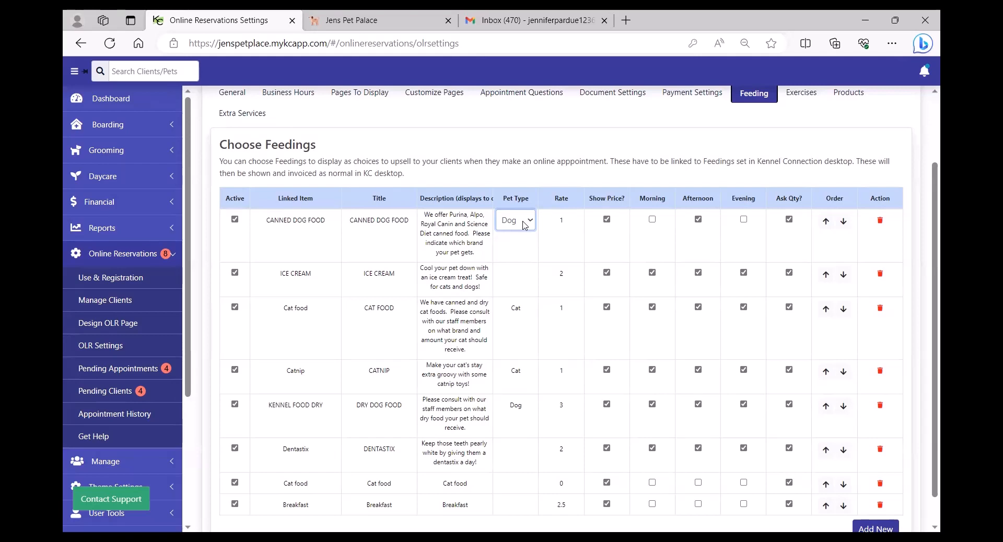
left_click(524, 225)
left_click(524, 240)
left_click(521, 217)
left_click(529, 226)
left_click(514, 271)
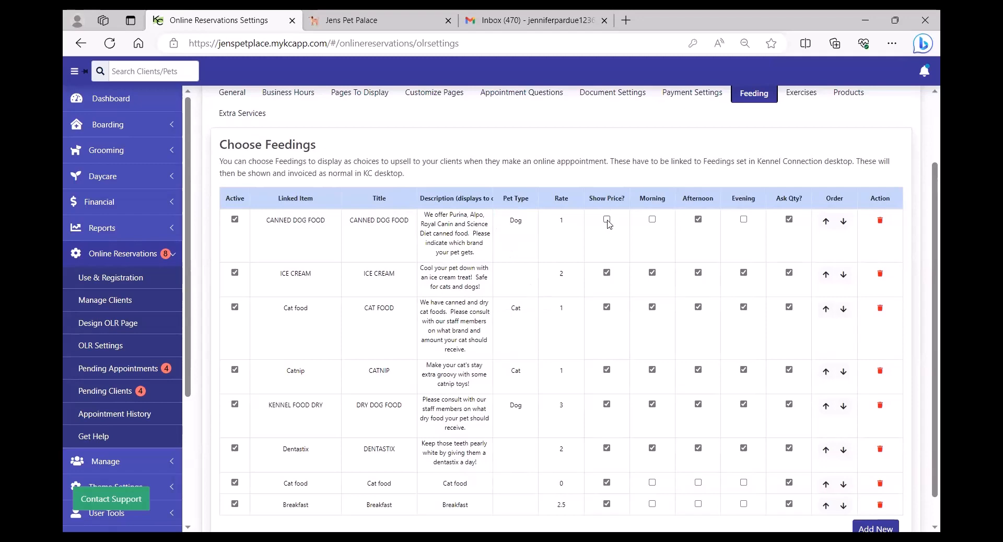
Show CANNED DOG FOOD's price and offer it morning and evening without asking quantity.
left_click(607, 222)
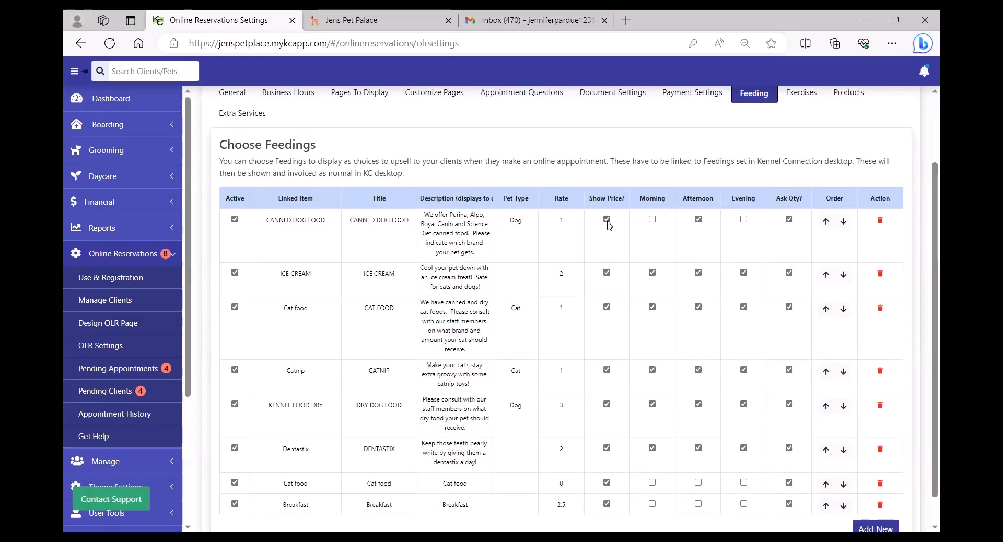
left_click(652, 220)
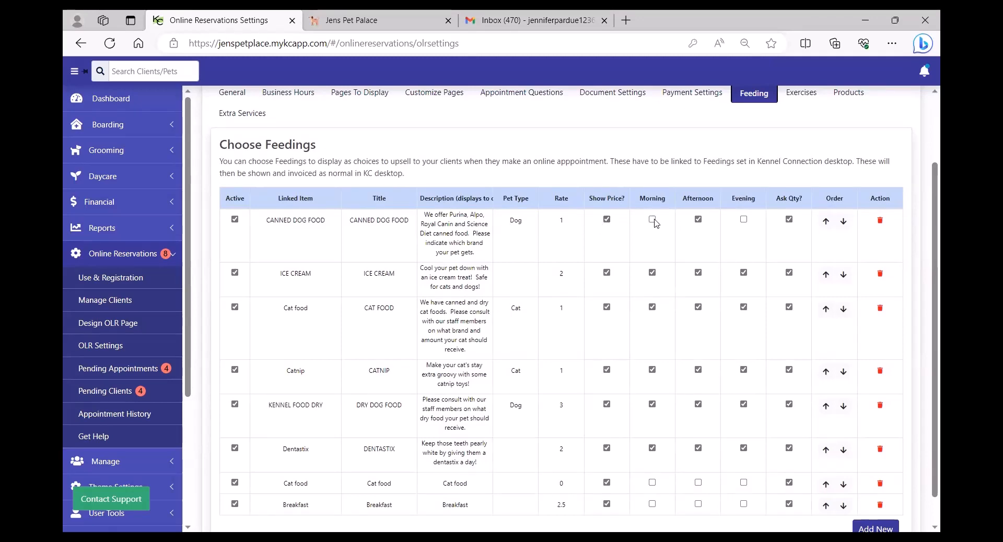
left_click(743, 221)
left_click(652, 220)
left_click(744, 221)
left_click(652, 220)
left_click(744, 220)
left_click(789, 220)
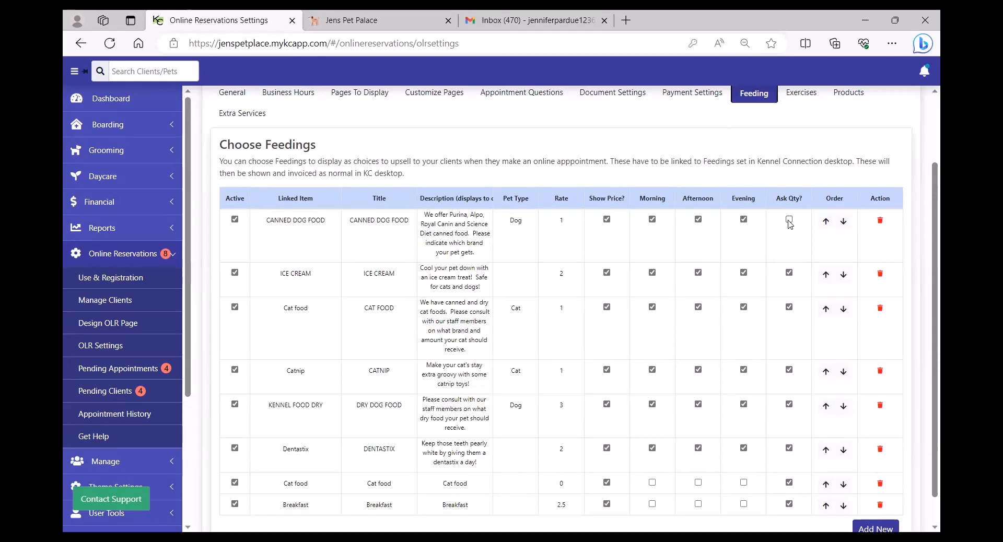
left_click(790, 222)
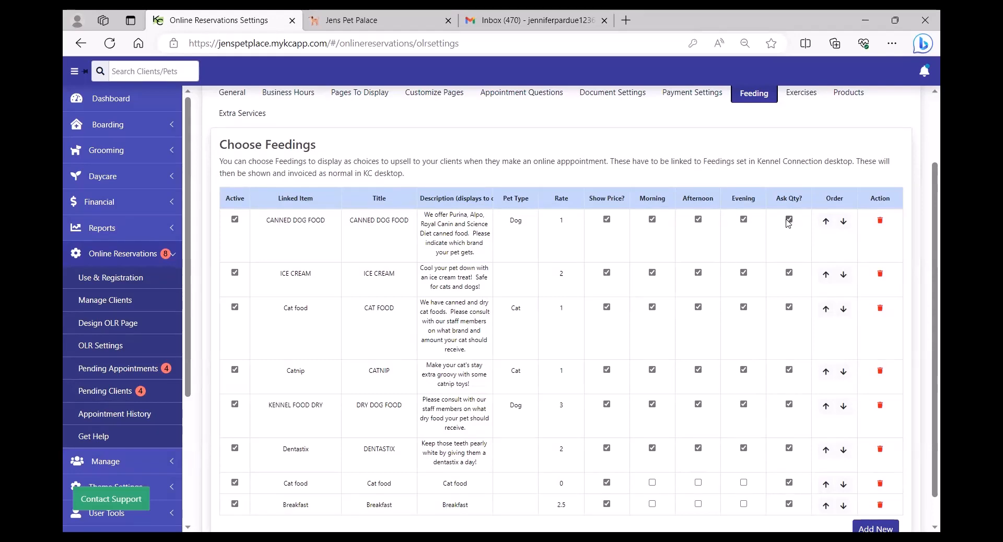
left_click(790, 222)
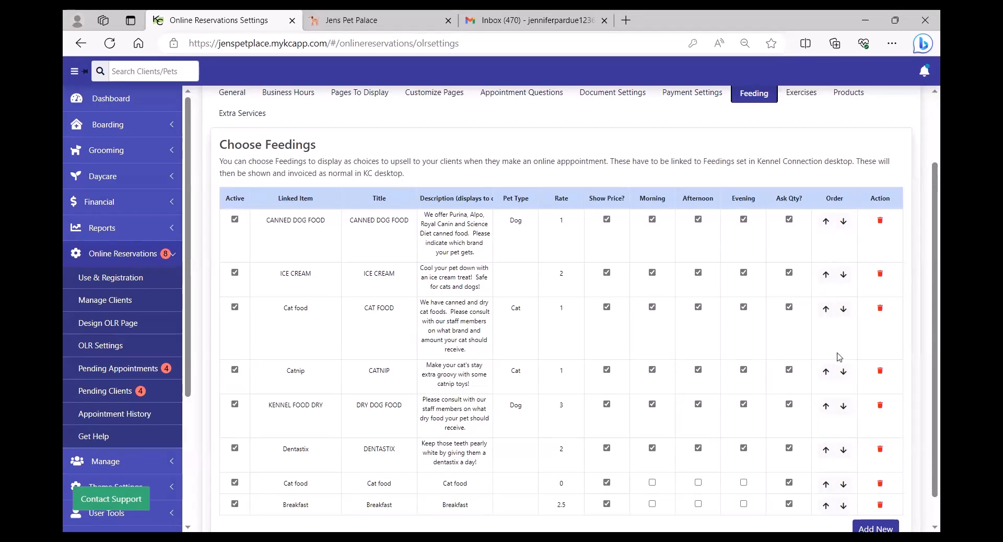
Move KENNEL FOOD DRY up above Cat food and ICE CREAM in the feedings order.
left_click(843, 372)
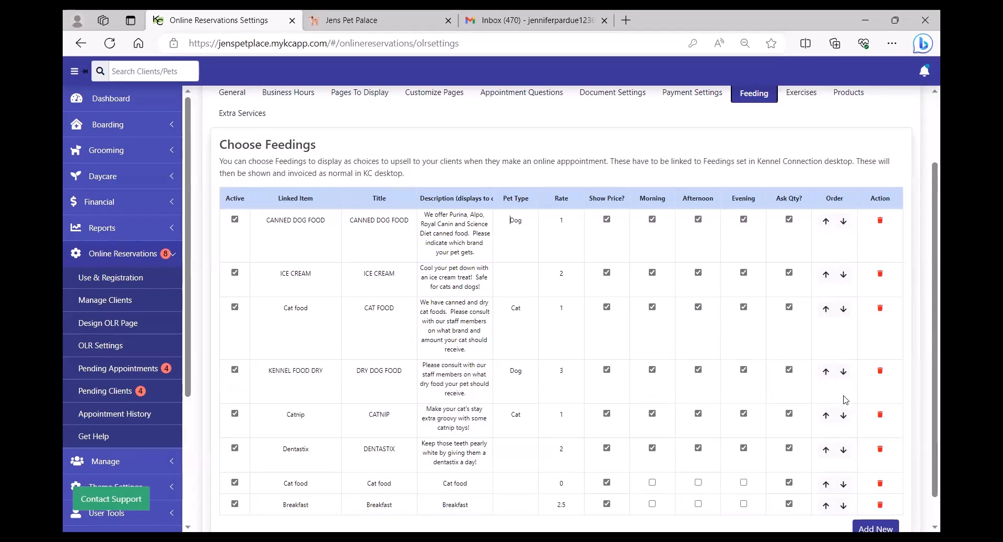
left_click(826, 372)
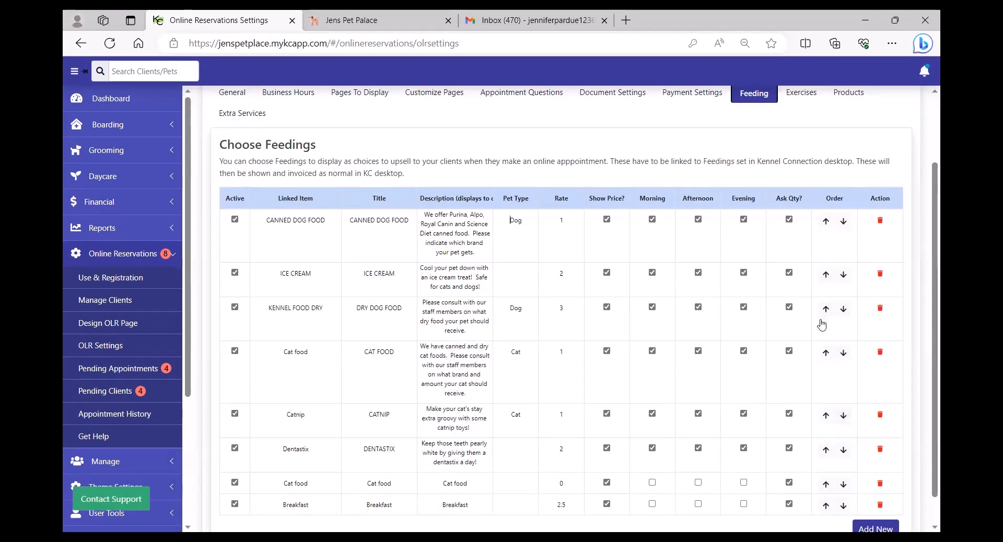
left_click(826, 311)
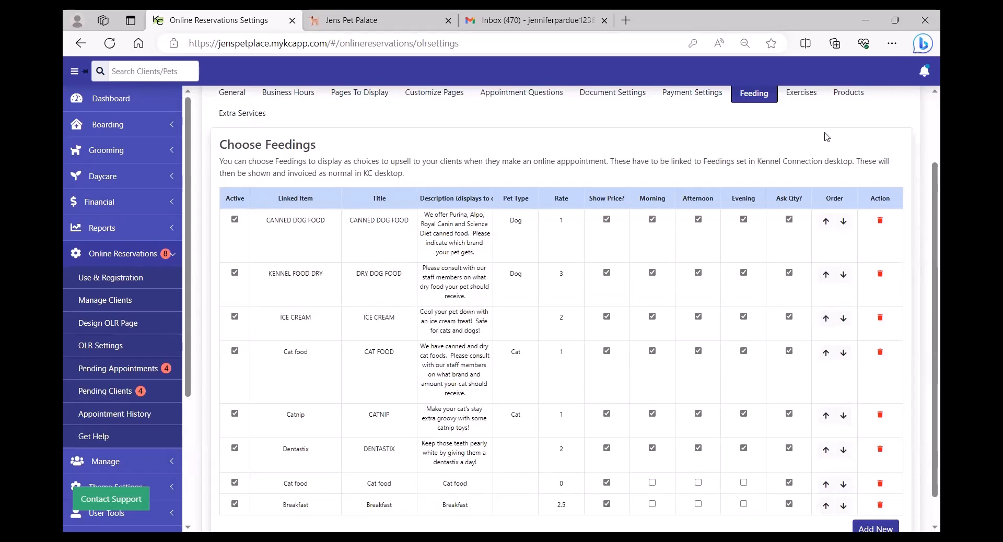
left_click(800, 96)
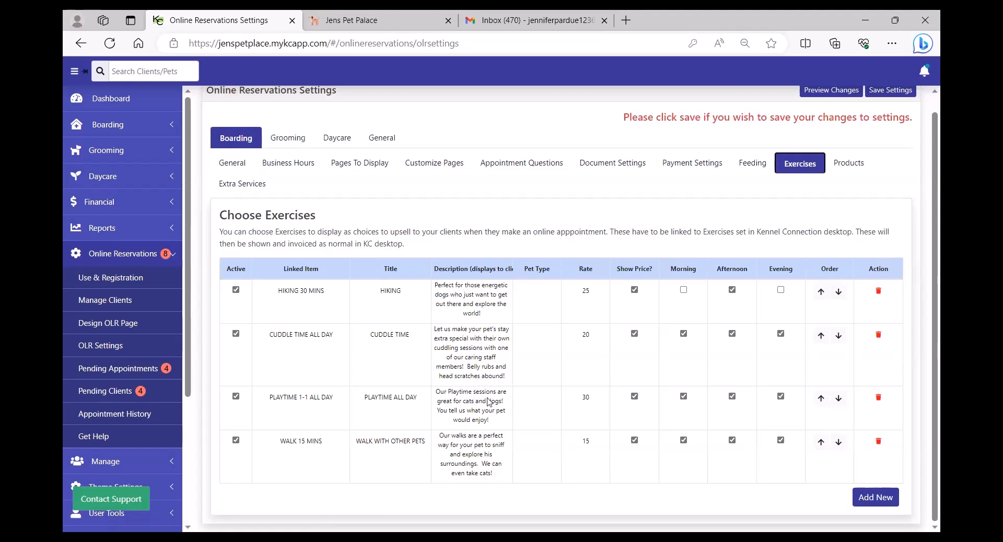
Review the four boarding room products, then switch to the desktop inventory list.
left_click(850, 164)
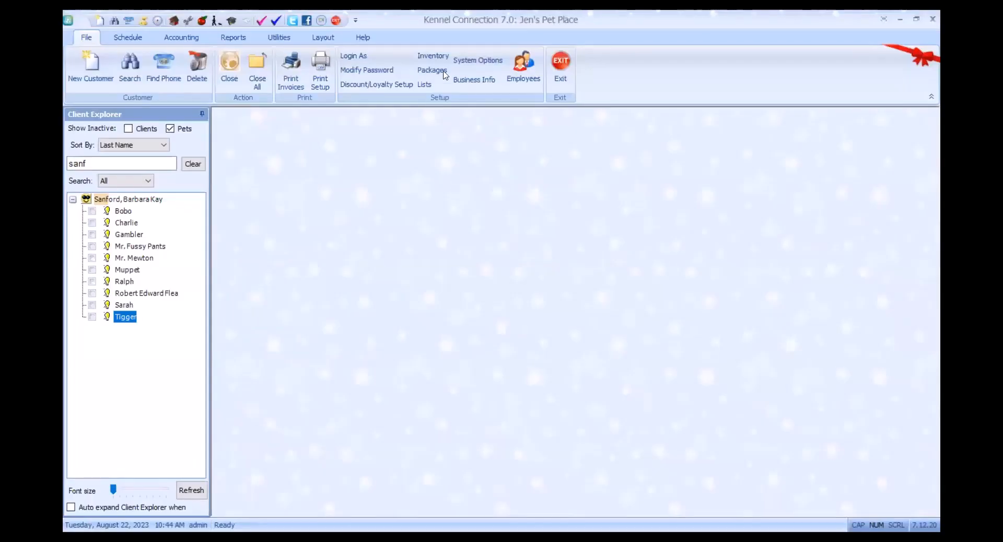
left_click(443, 73)
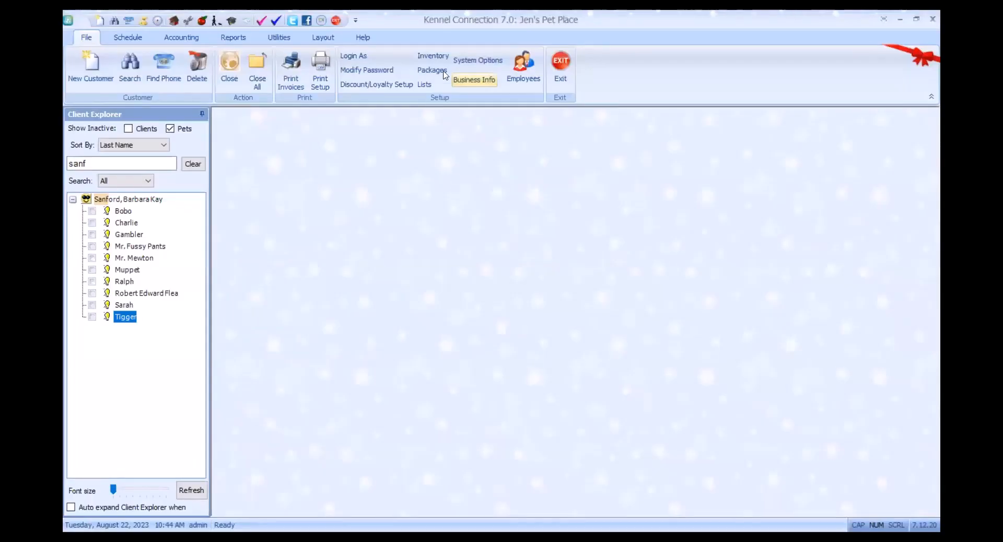
Look up and save the Luxury suite inventory item, then close the Inventory window.
scroll(438, 313, "down", 1)
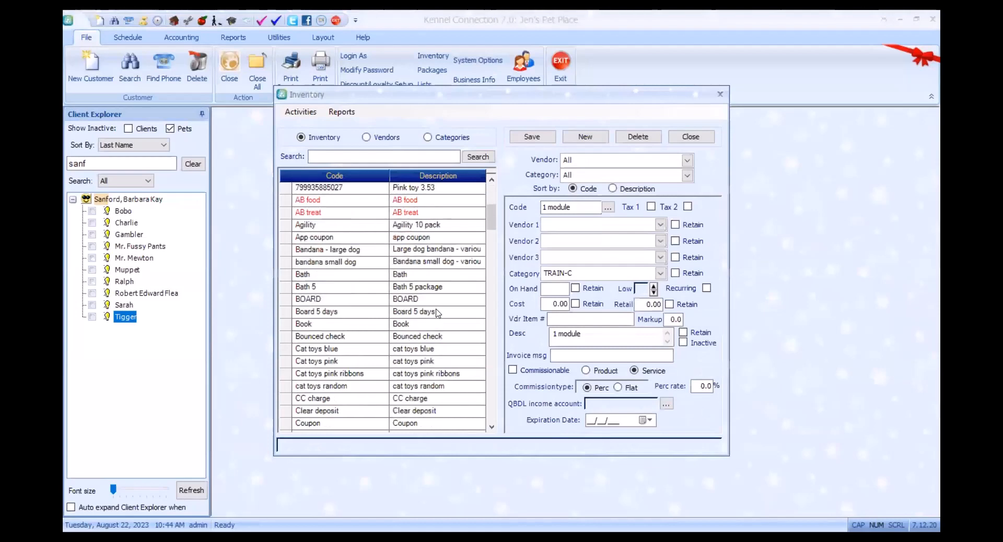
scroll(438, 313, "down", 6)
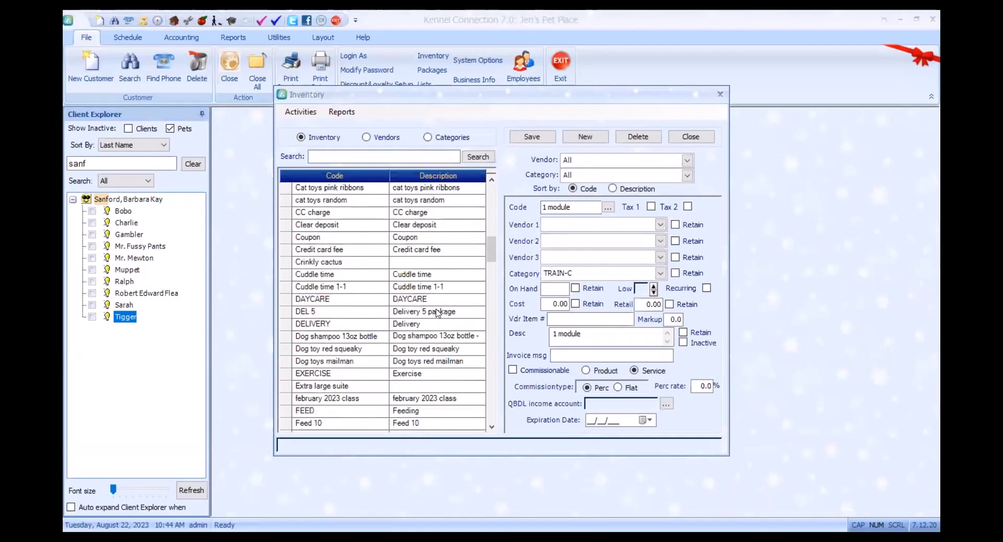
scroll(438, 312, "down", 7)
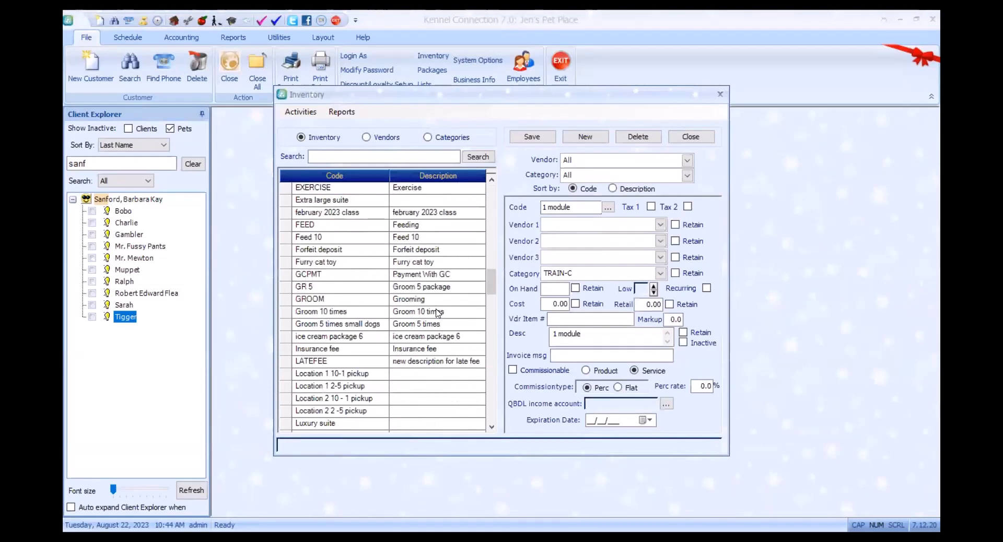
scroll(438, 313, "down", 3)
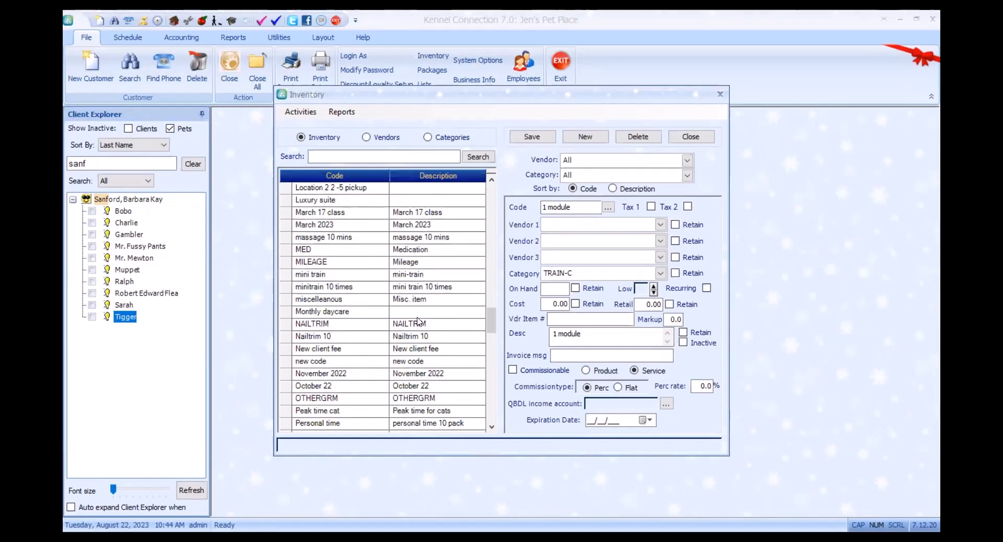
left_click(340, 201)
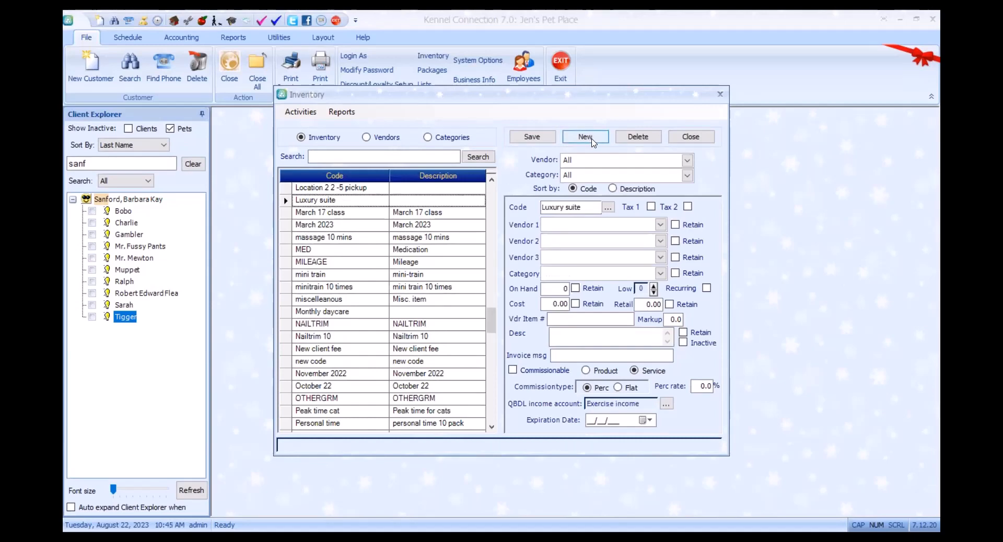
left_click(587, 209)
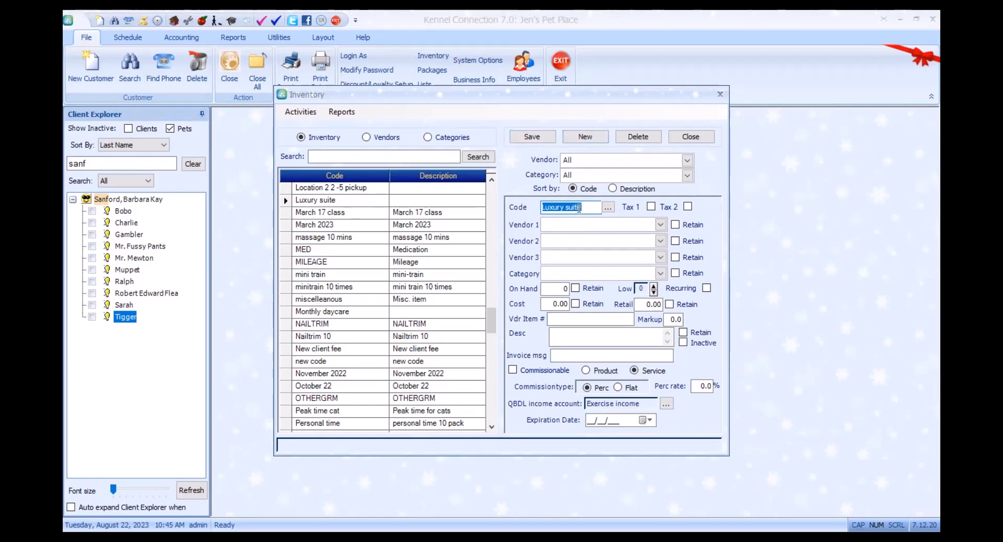
left_click(532, 137)
left_click(695, 138)
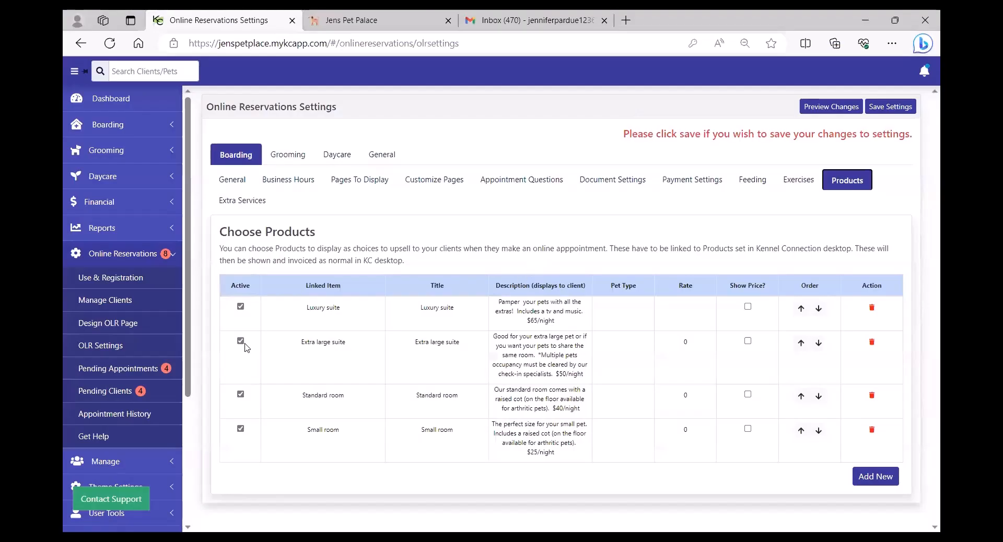
Add an unlinked product row and leave the Extra large suite rate at 0.
left_click(876, 477)
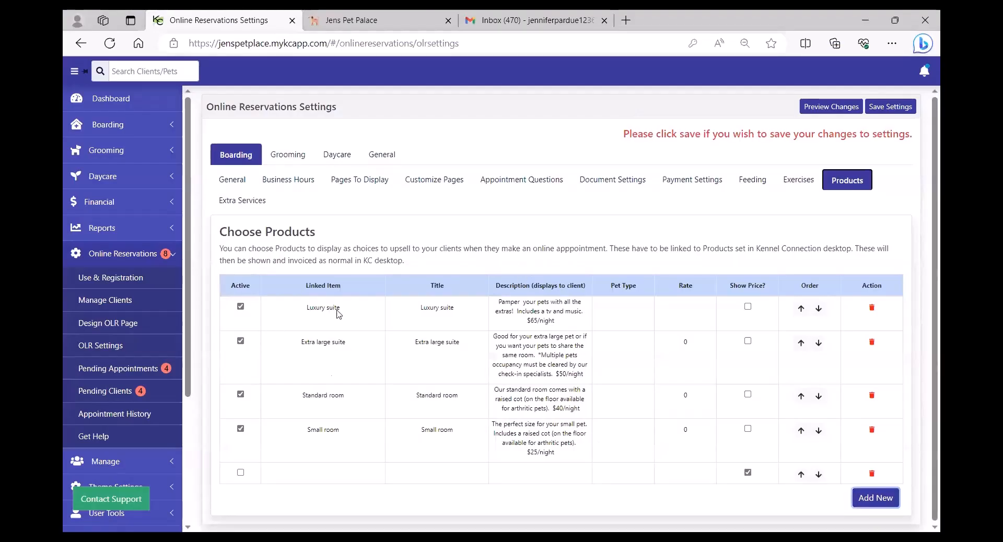
left_click(328, 480)
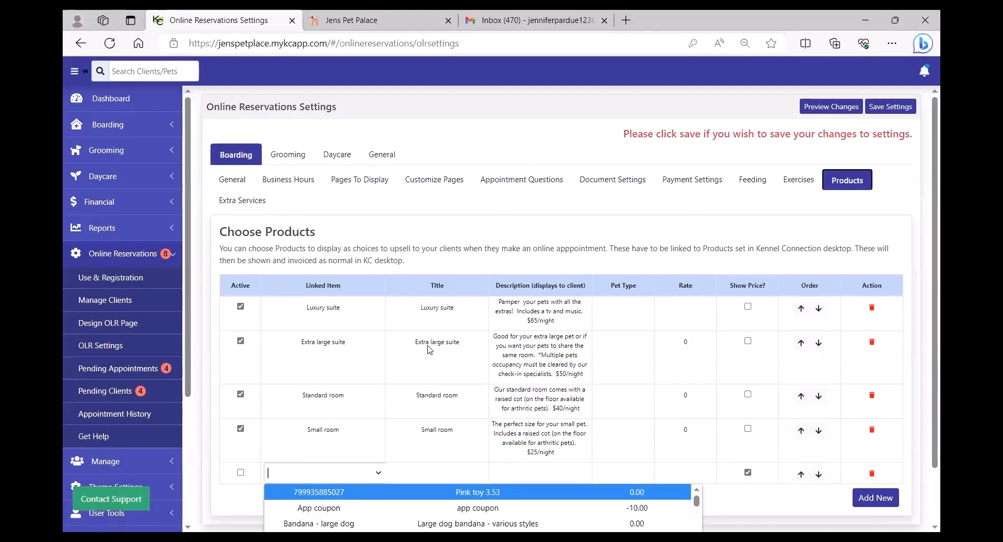
left_click(468, 228)
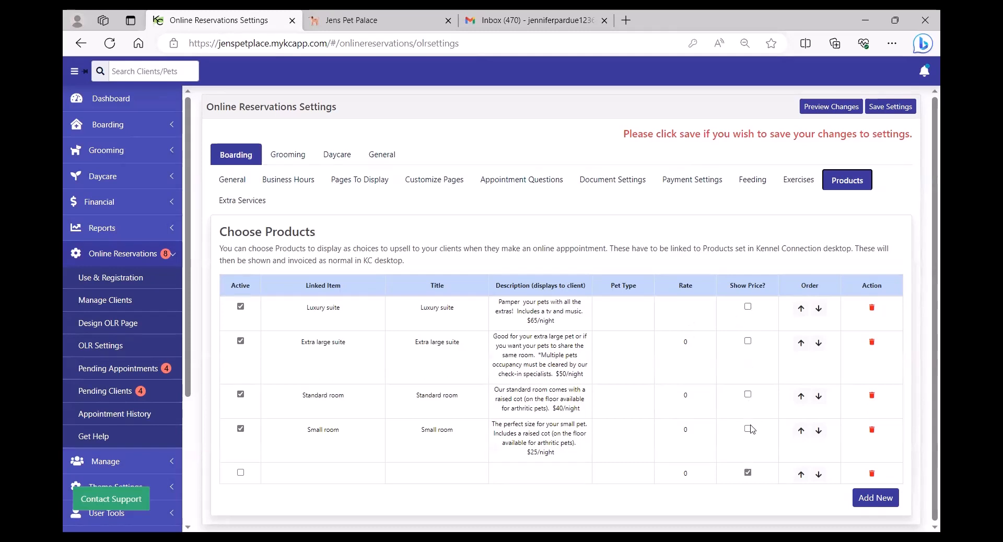
left_click(692, 343)
double_click(691, 344)
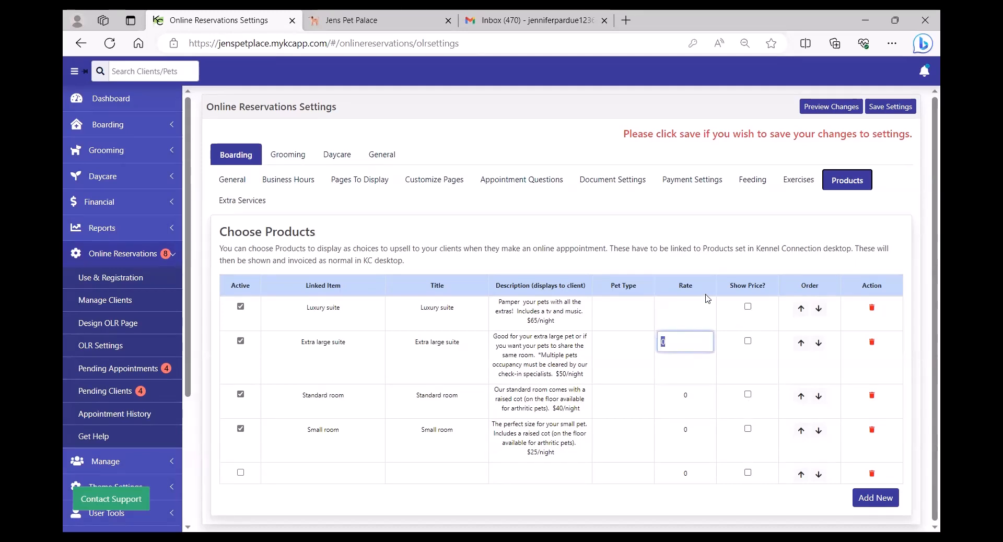
left_click(707, 260)
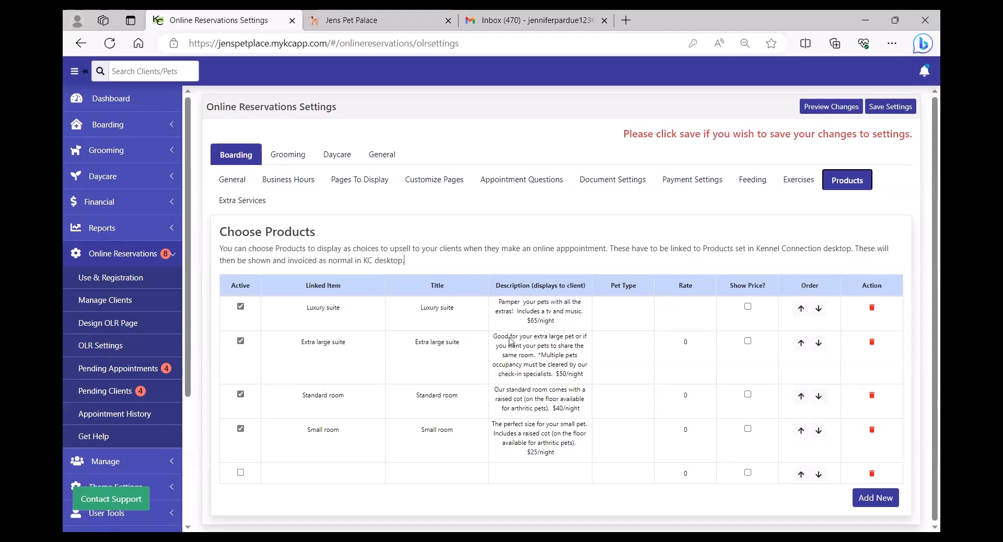
left_click(249, 204)
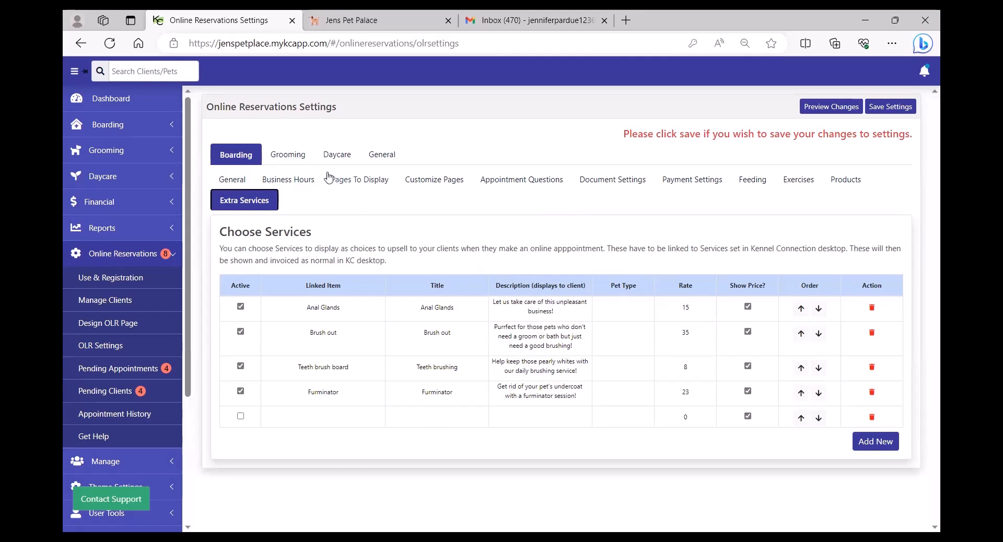
Open the Grooming groom services list and start editing the Luxury spa services offering.
left_click(286, 157)
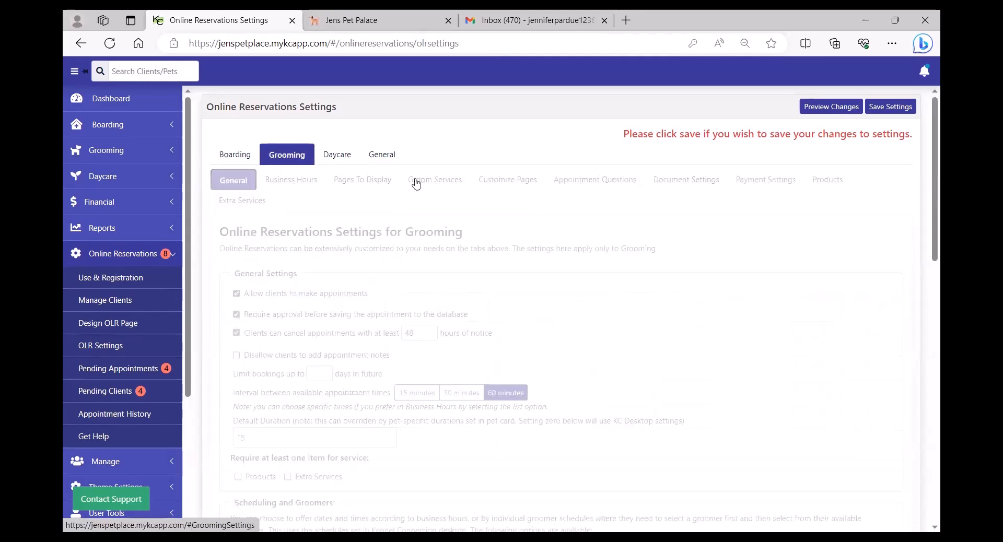
left_click(435, 180)
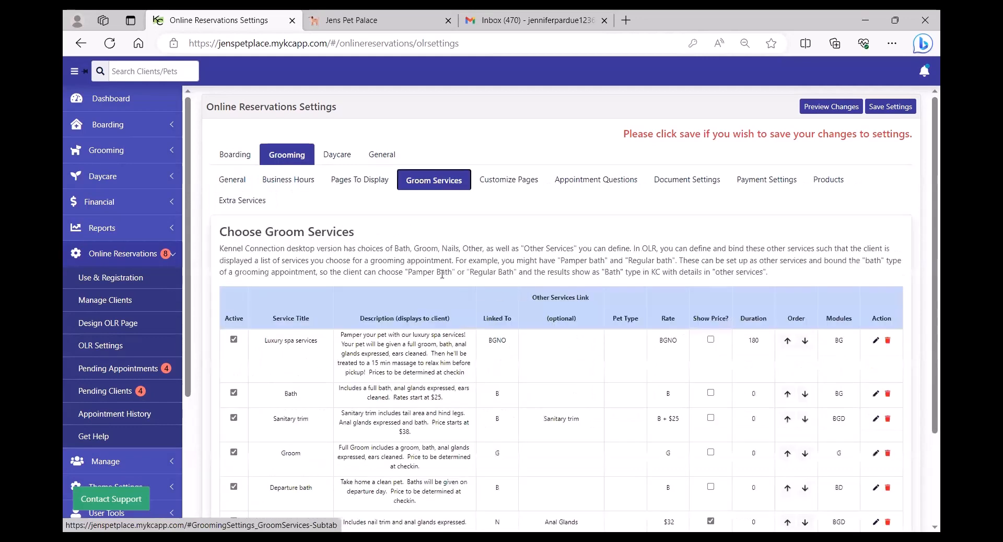
scroll(442, 274, "down", 1)
scroll(442, 274, "down", 2)
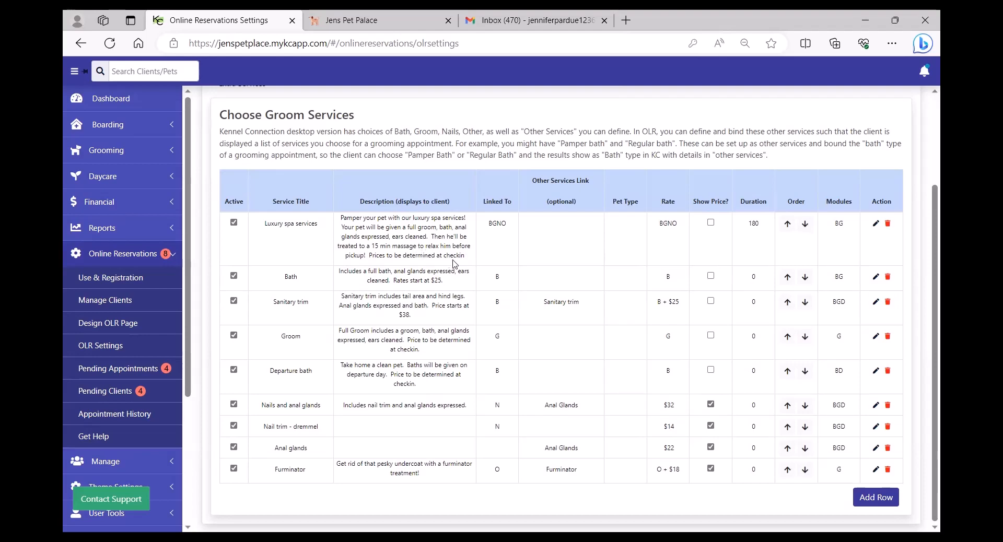
left_click(875, 224)
left_click(529, 135)
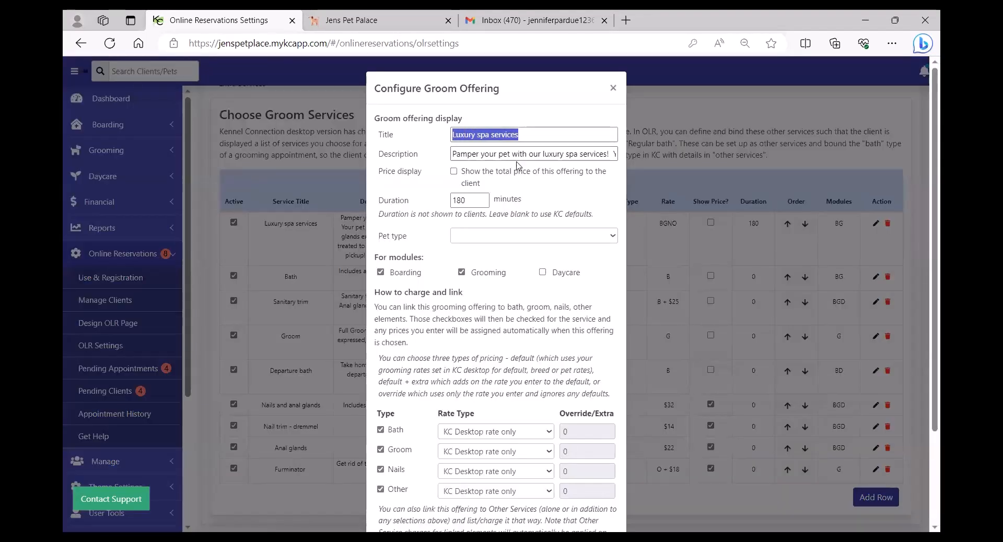
left_click_drag(529, 153, 441, 159)
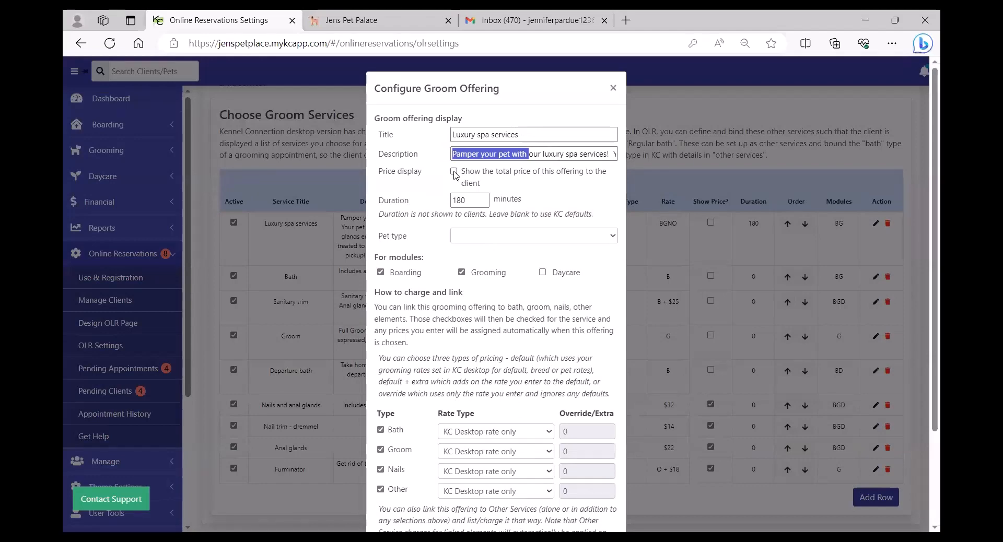
left_click(455, 173)
left_click(454, 172)
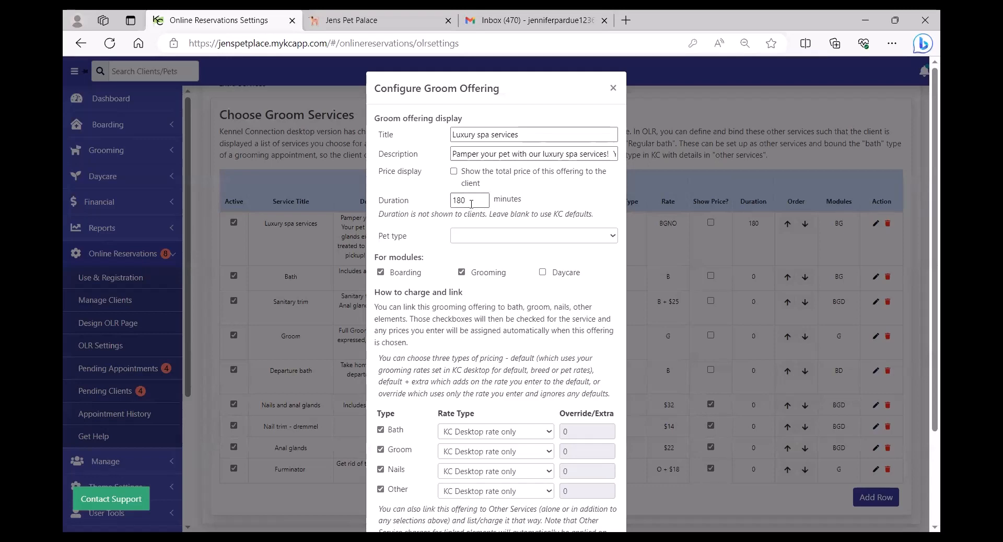
left_click_drag(467, 201, 419, 202)
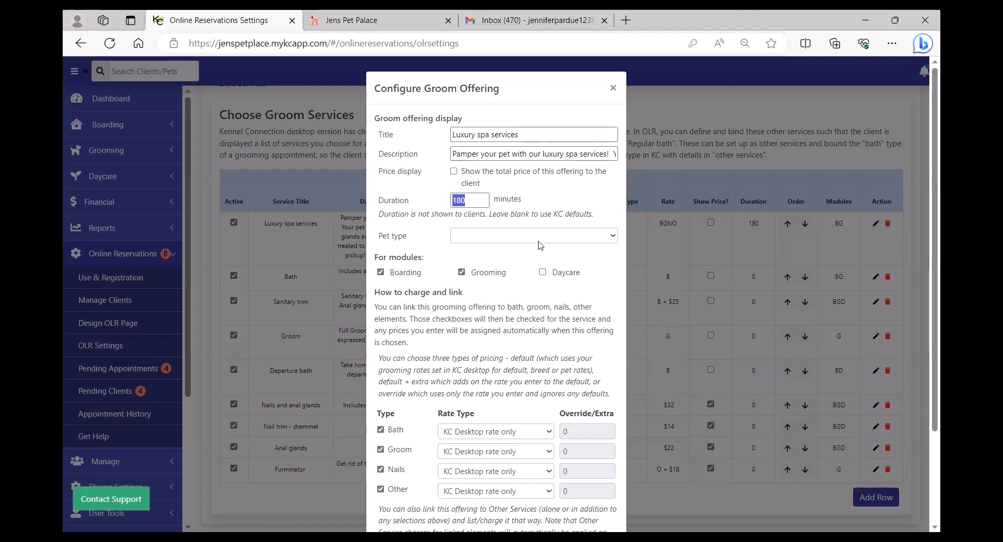
left_click(573, 238)
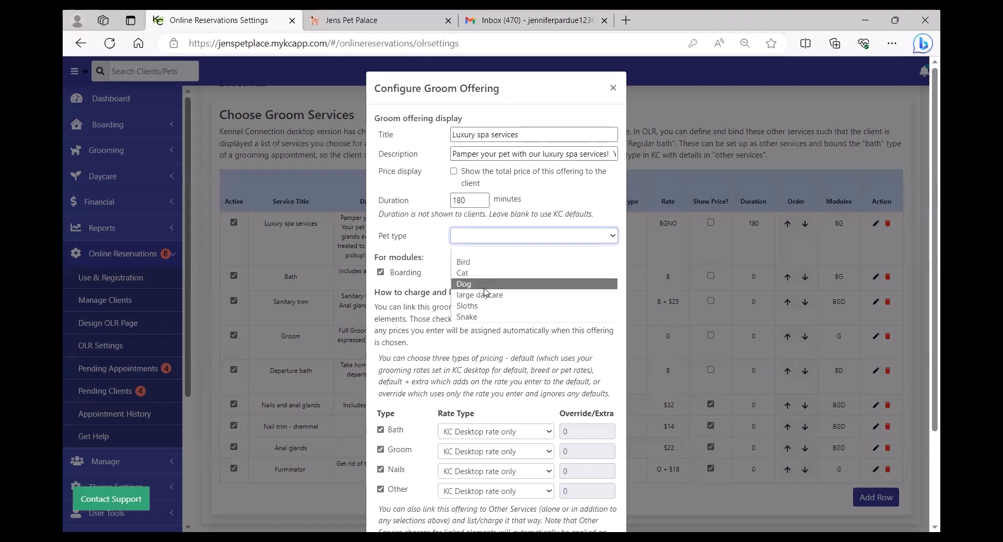
left_click(491, 236)
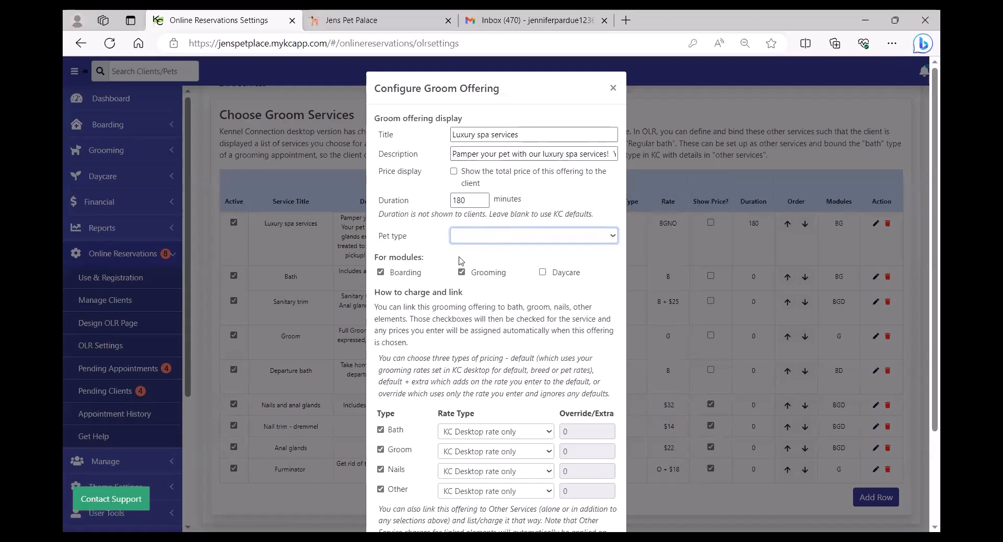
left_click(543, 273)
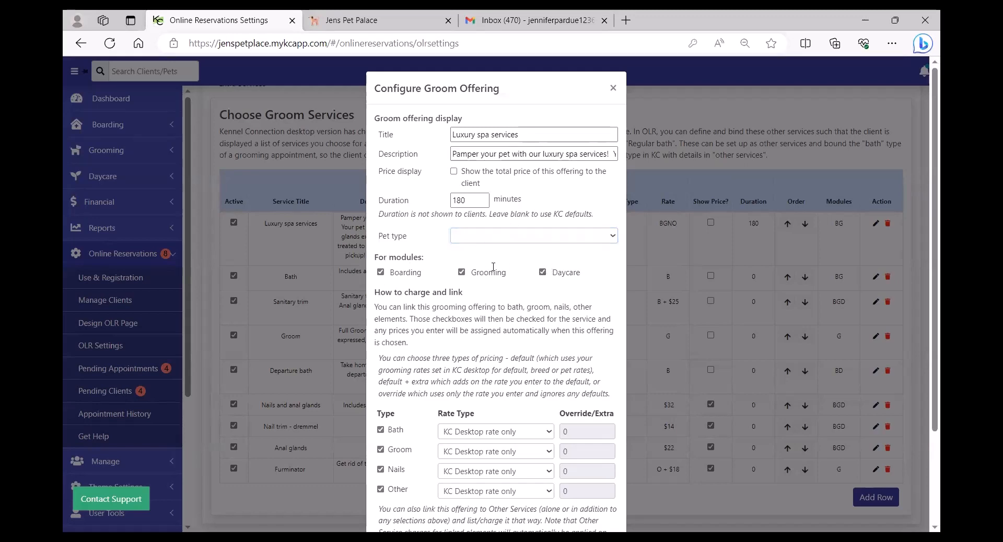
left_click(381, 272)
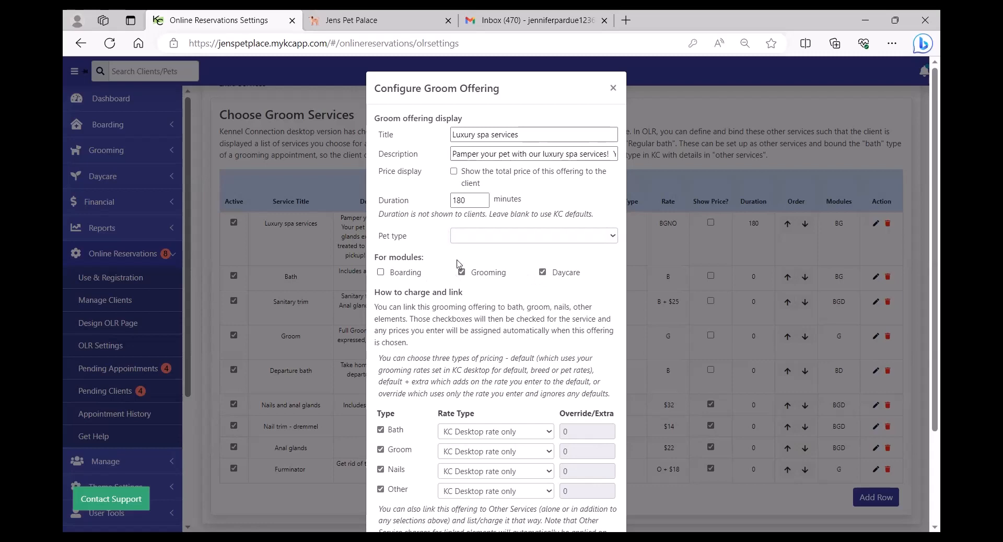
left_click(381, 273)
left_click(462, 272)
left_click(462, 273)
left_click(542, 274)
Toggle Bath off and back on, and view its pricing options without changing them.
scroll(527, 283, "down", 3)
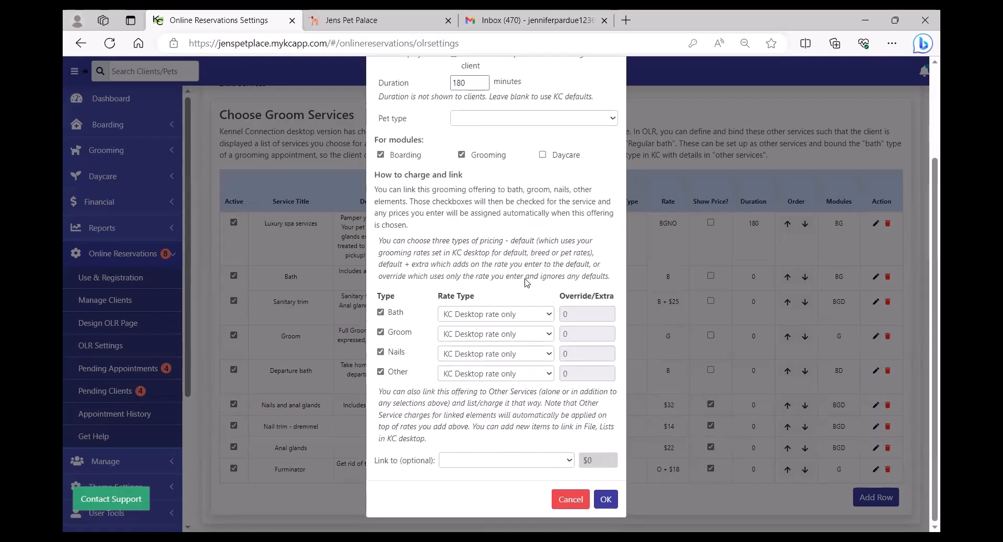
left_click(381, 313)
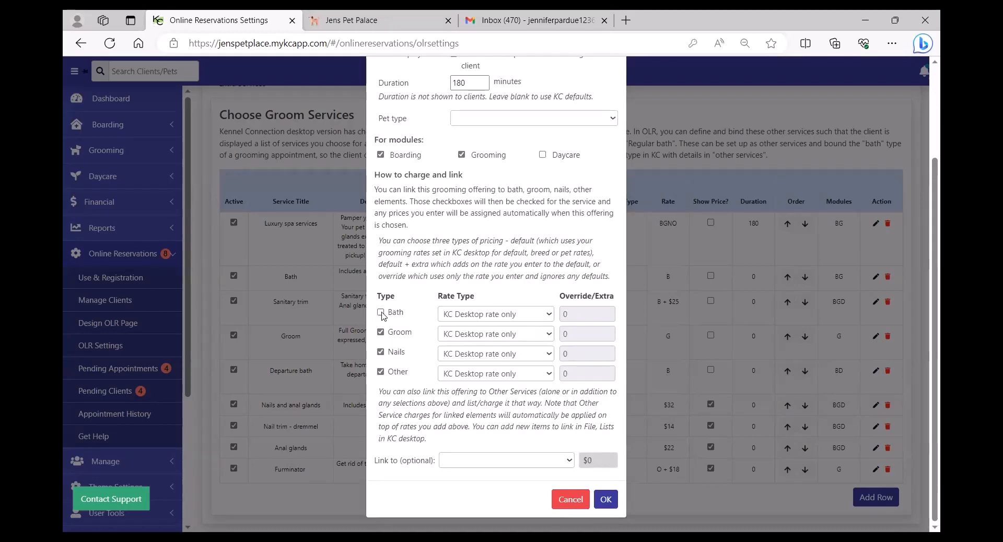
left_click(381, 313)
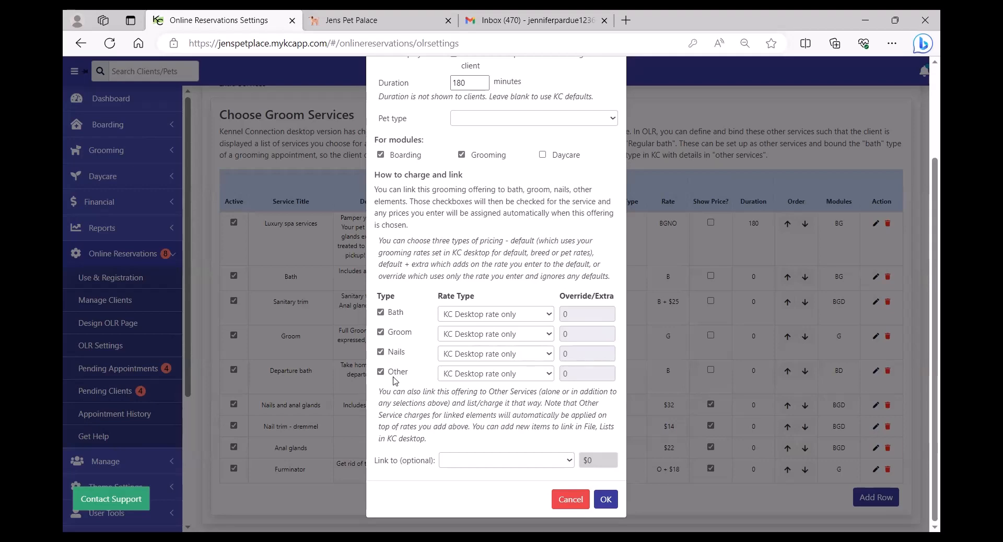
left_click(550, 316)
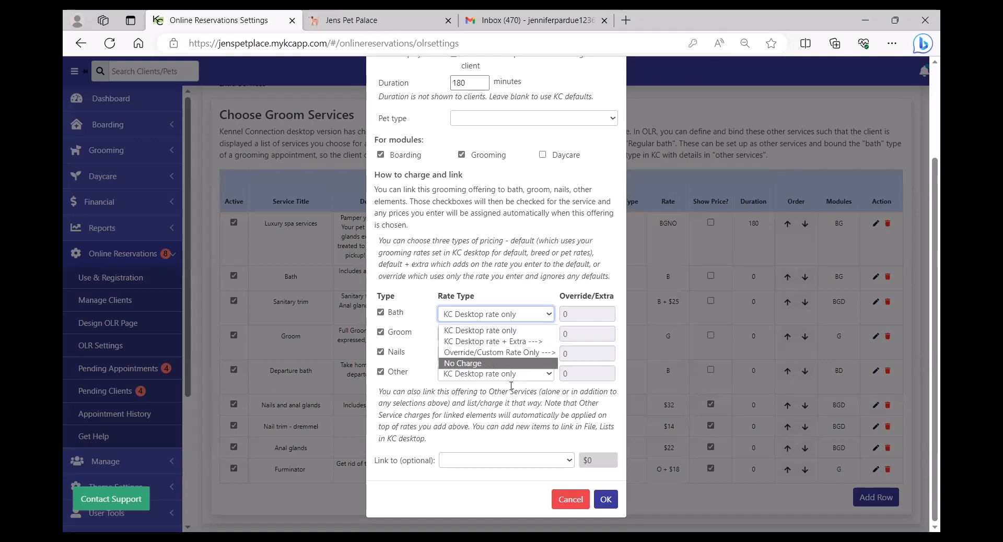
left_click(502, 401)
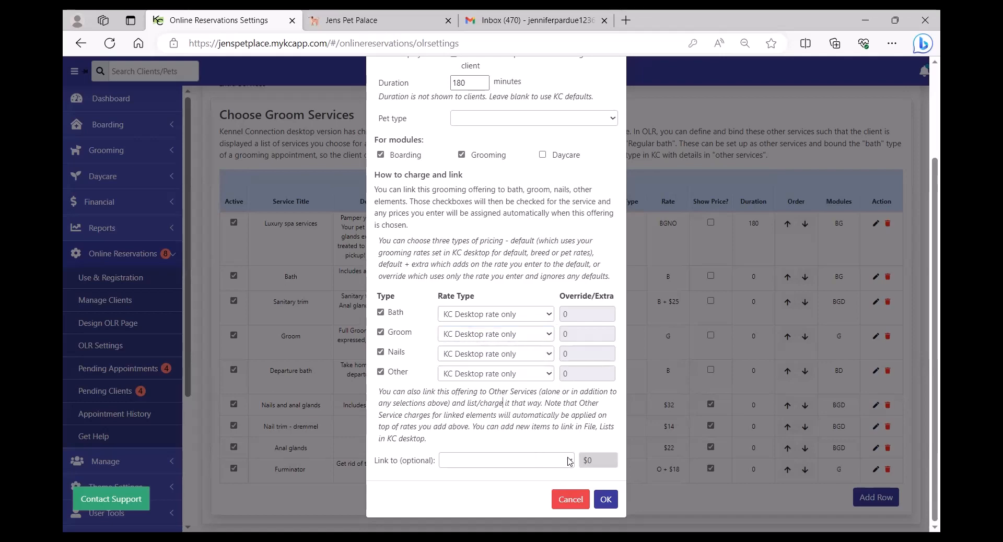
Link the offering to Anal Glands, then cancel the edit without saving.
left_click(569, 461)
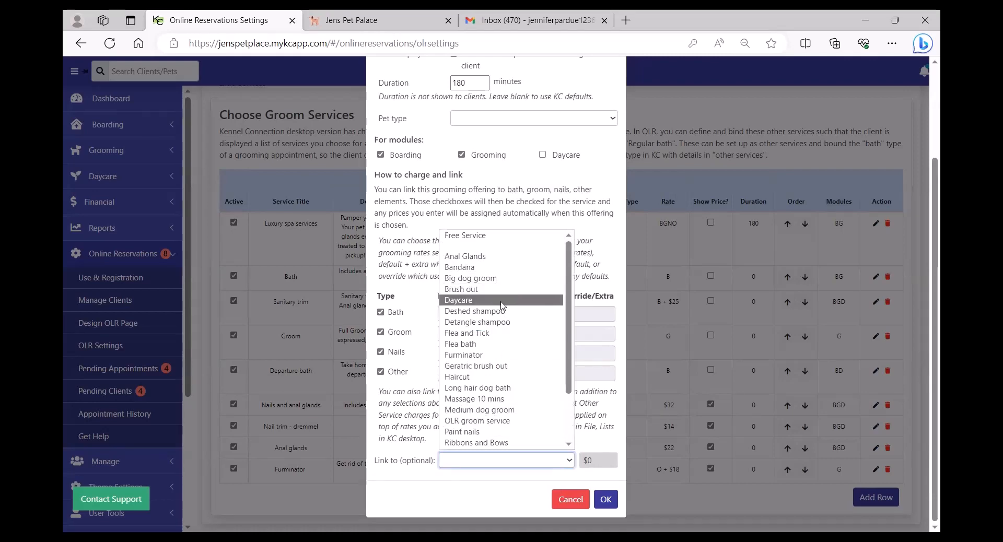
left_click(479, 256)
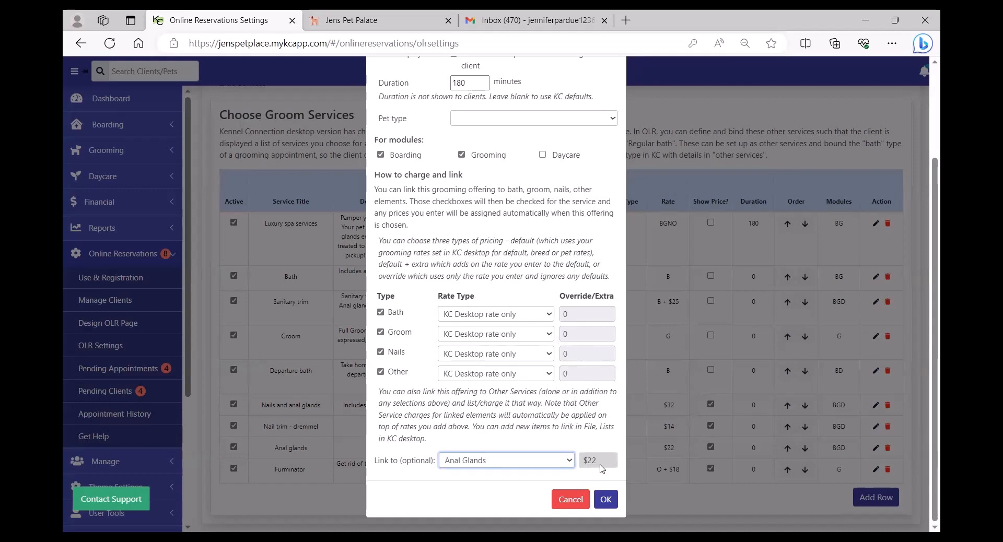
left_click(571, 502)
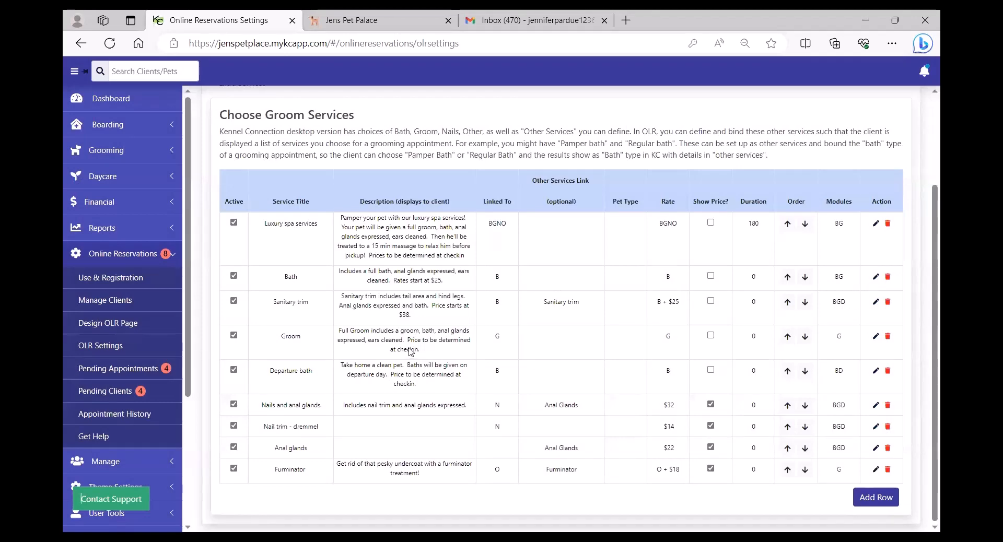
In the shared General settings, leave OLR waitlisting enabled and show the Email Settings page.
scroll(411, 352, "up", 3)
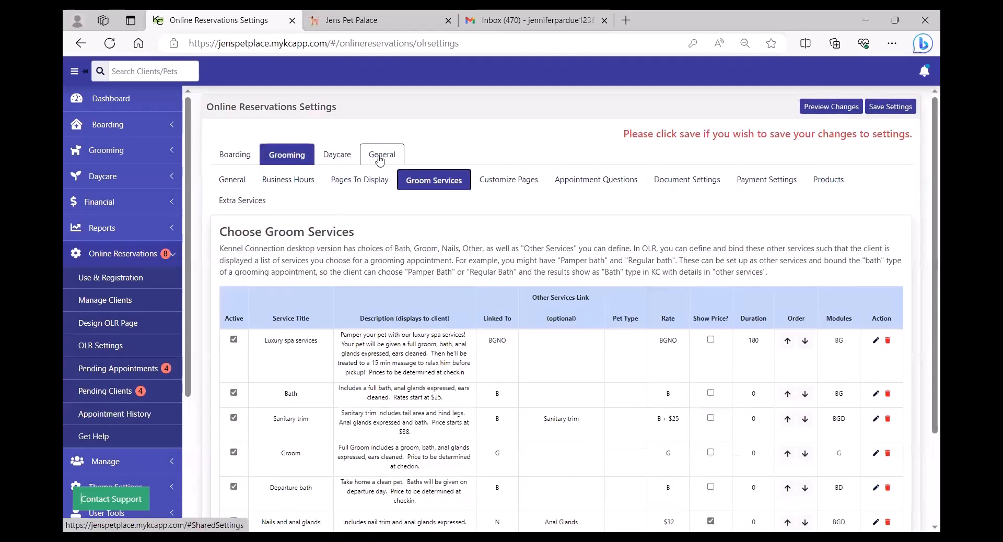
left_click(379, 158)
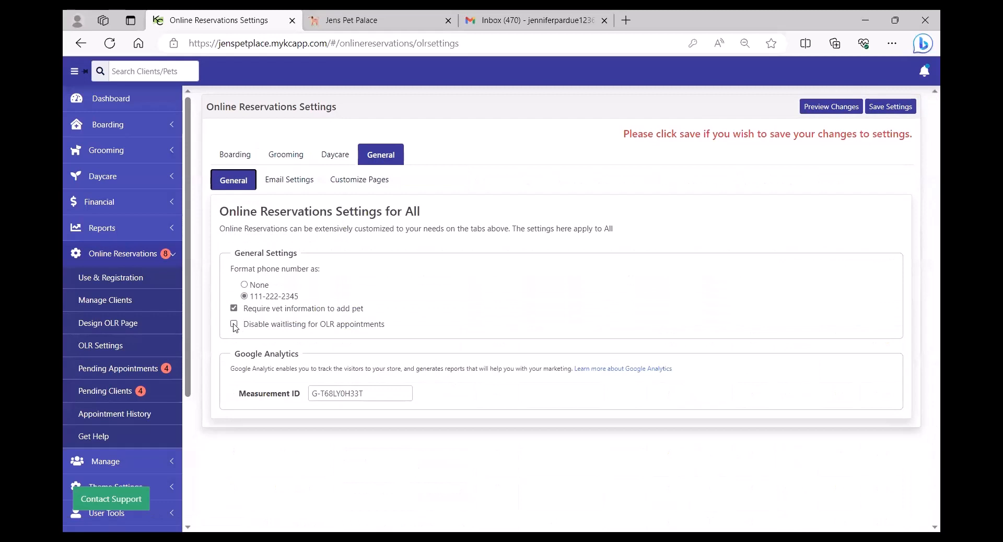
left_click(234, 324)
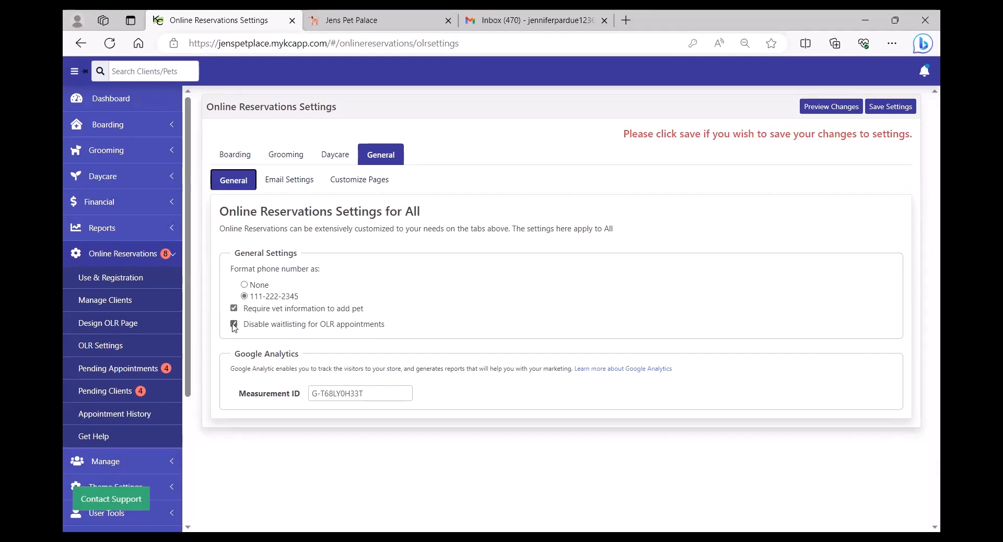
left_click(234, 324)
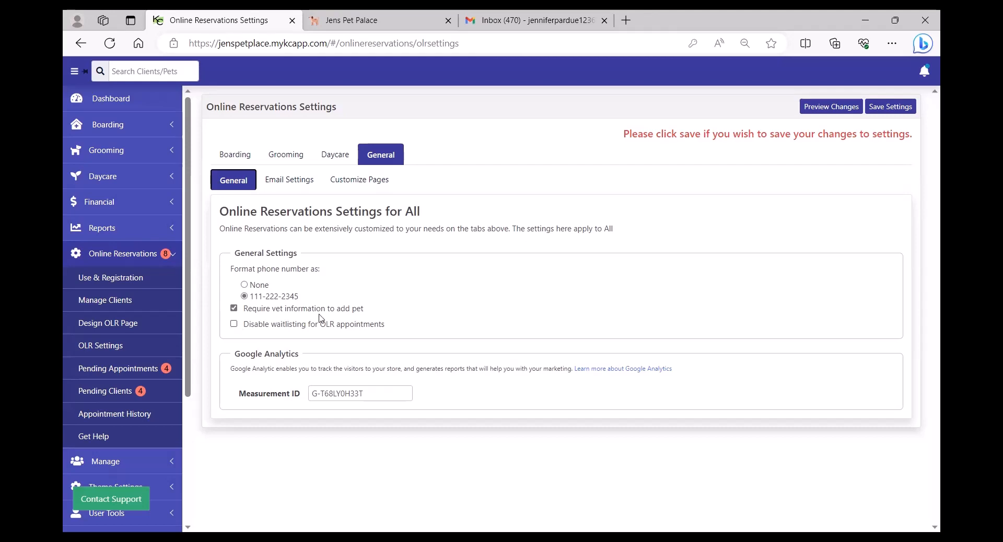
left_click(296, 181)
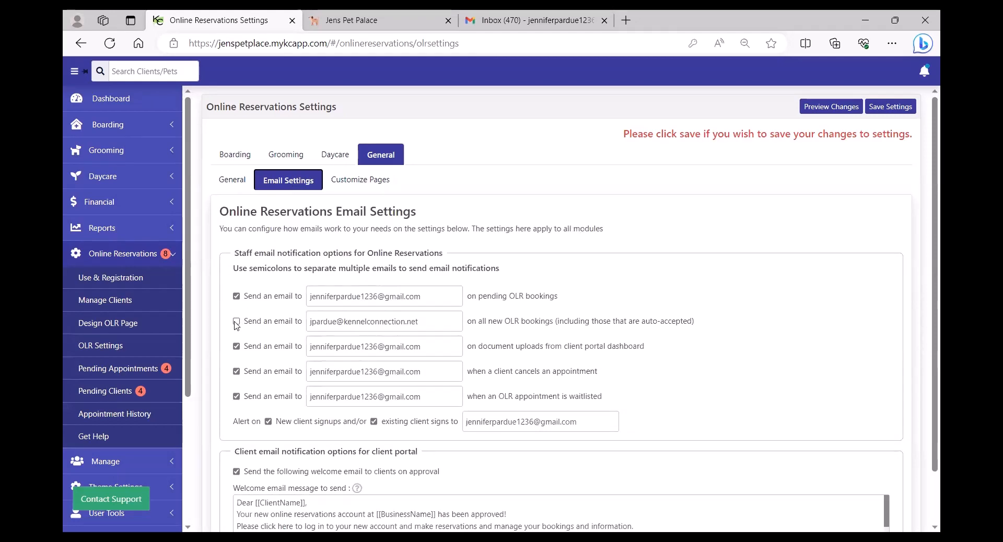
Turn off the staff email notification for all new OLR bookings.
left_click(451, 296)
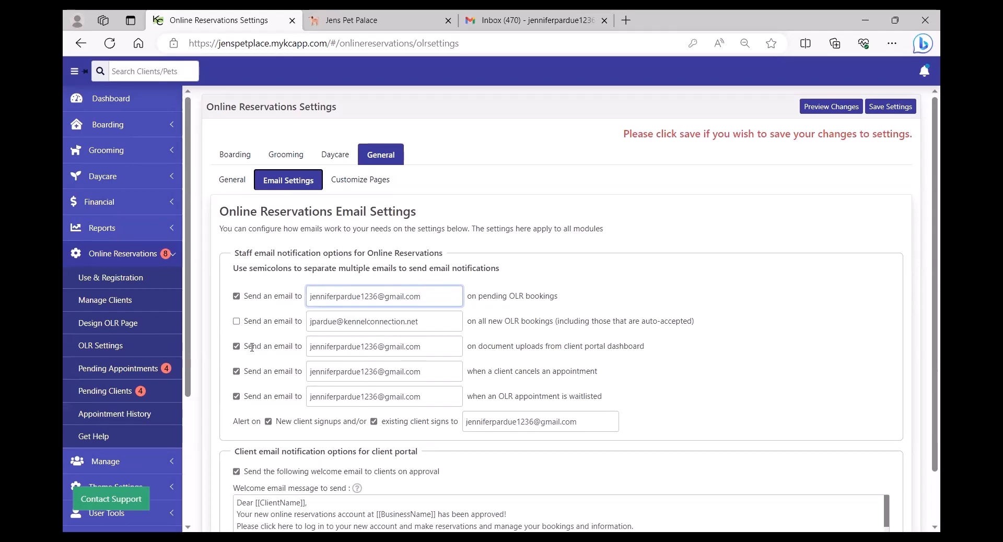
left_click(237, 321)
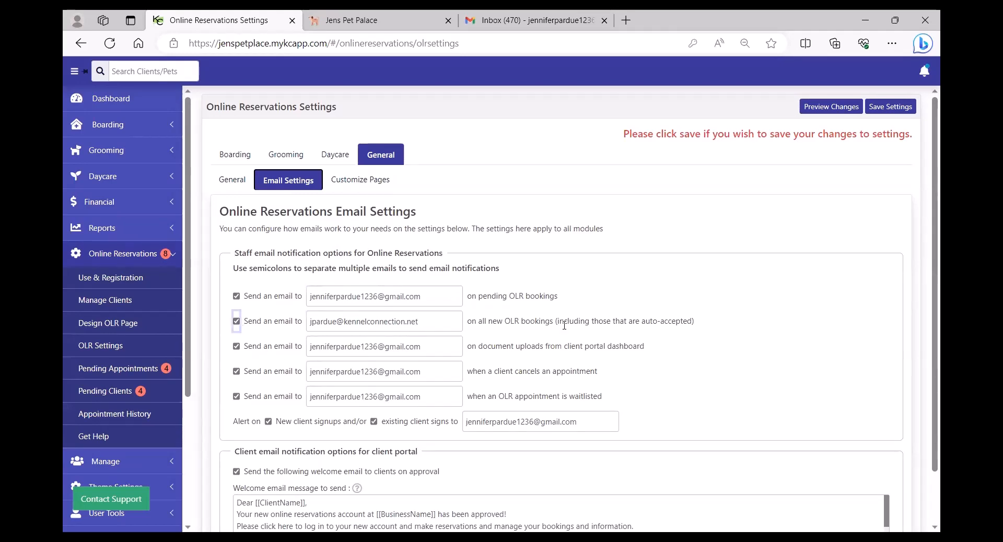
left_click(236, 321)
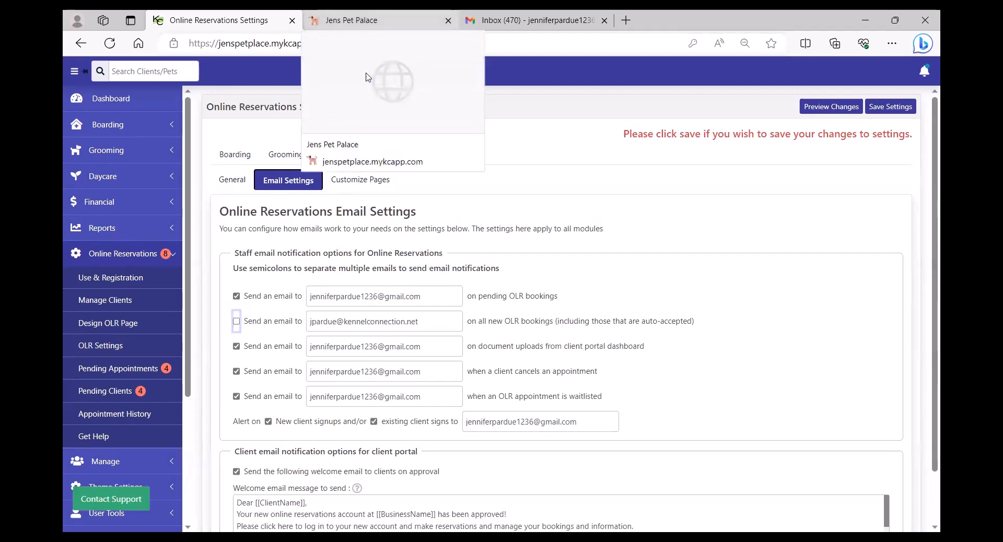
Log in to the Jens Pet Palace client portal with the test client's email and password.
left_click(365, 77)
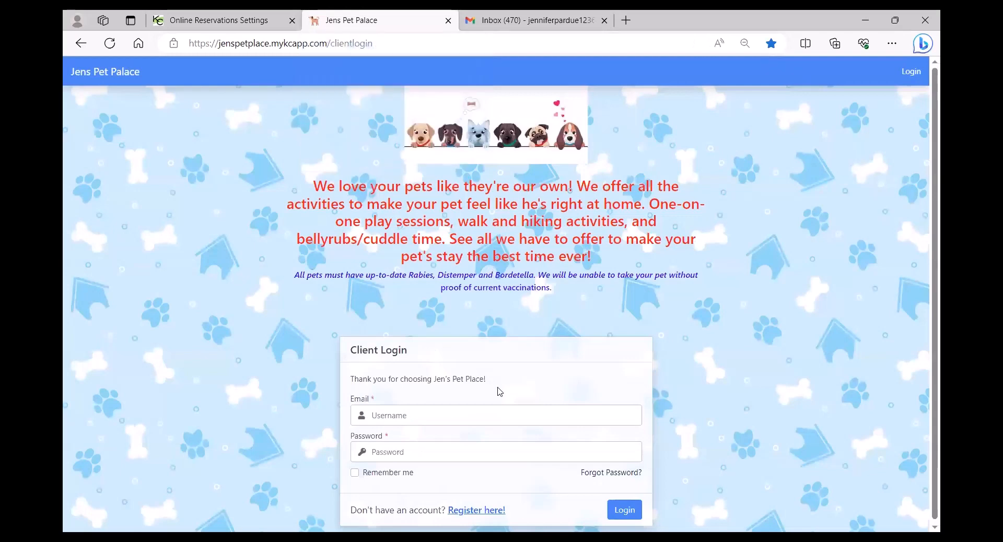
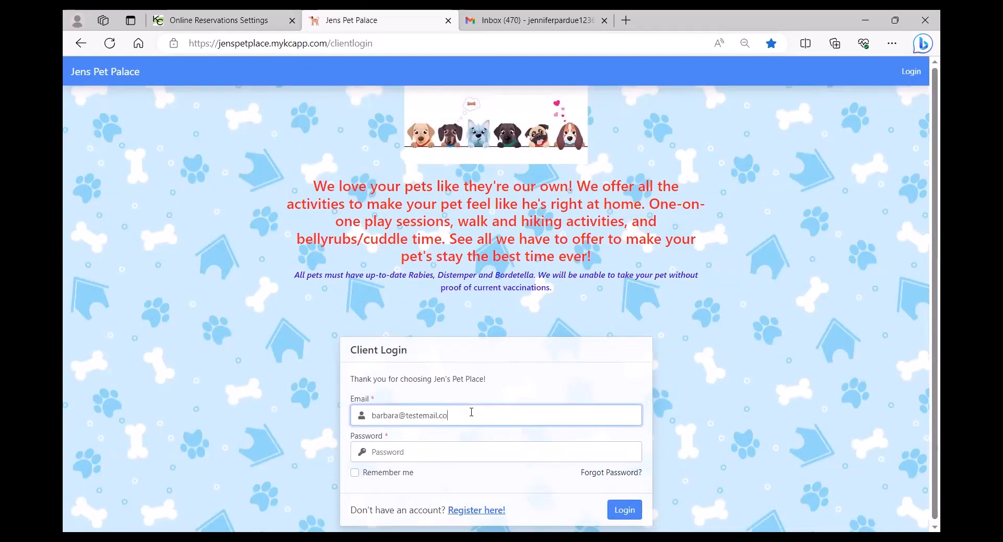
key("Tab")
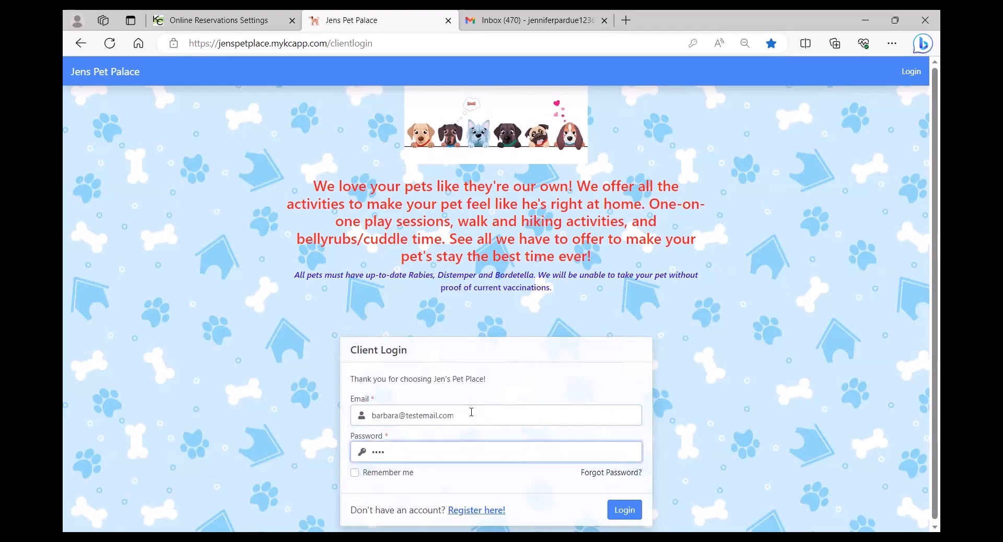
key("Return")
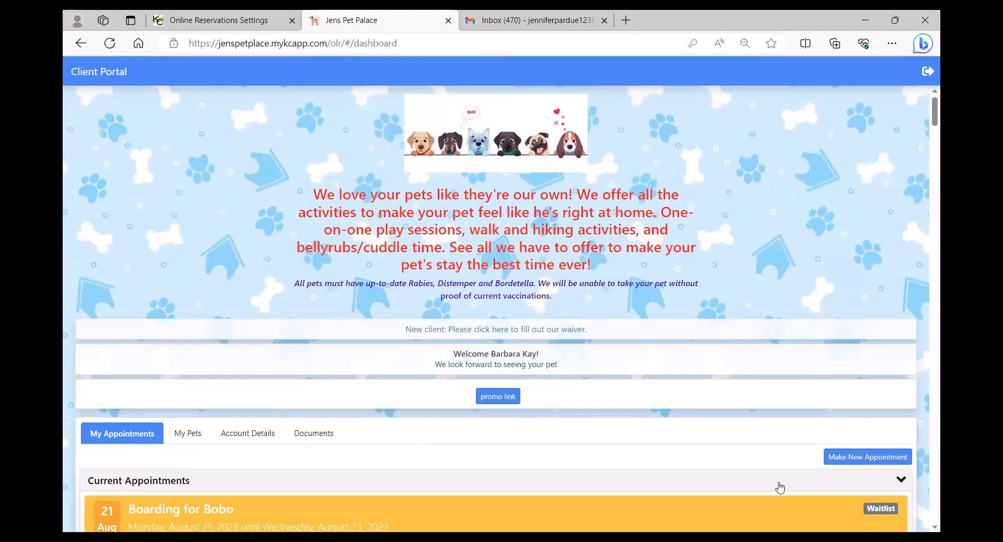
Start a new Boarding appointment and accept the boarding notice.
left_click(867, 457)
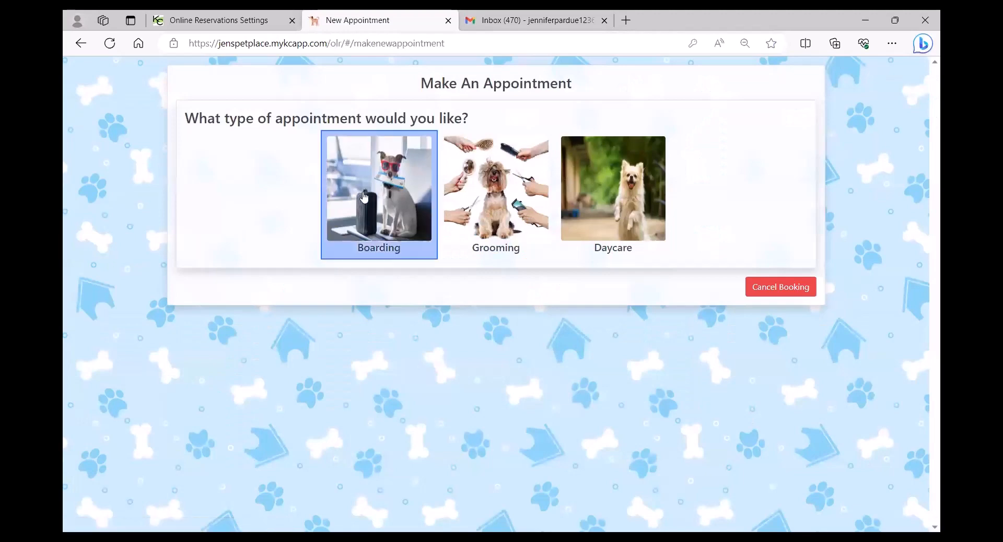
left_click(380, 184)
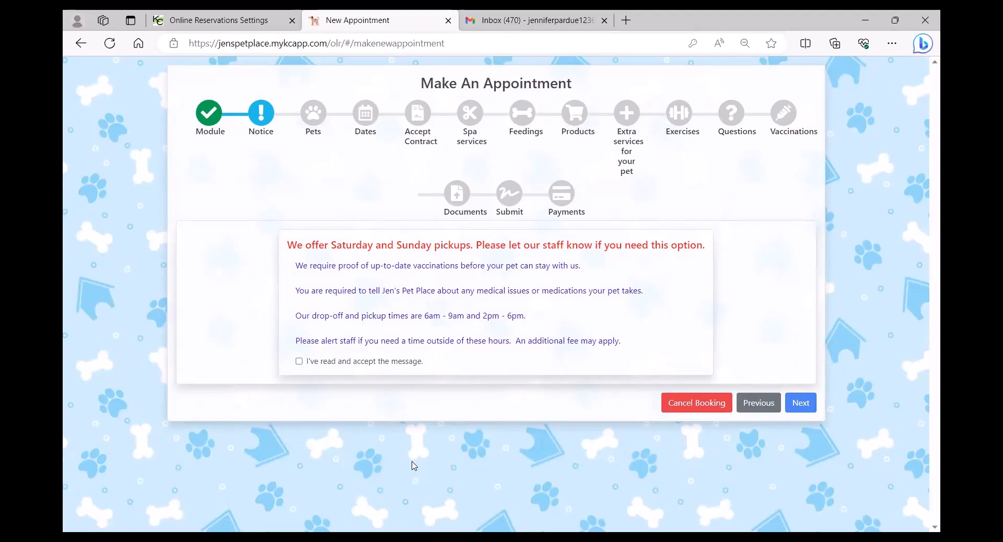
left_click(298, 361)
left_click(799, 404)
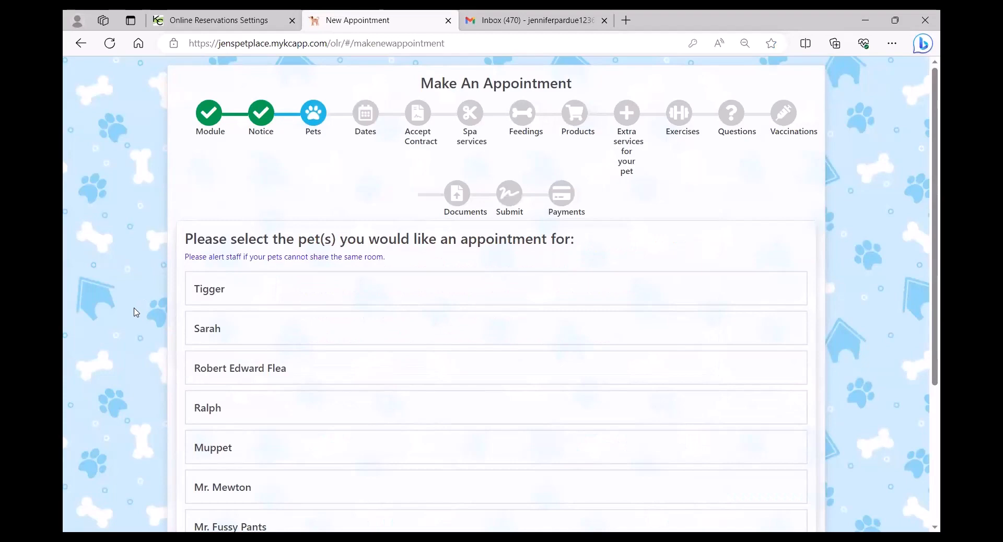
Select Gambler and Tigger for the booking and continue to the Dates step.
scroll(130, 324, "down", 3)
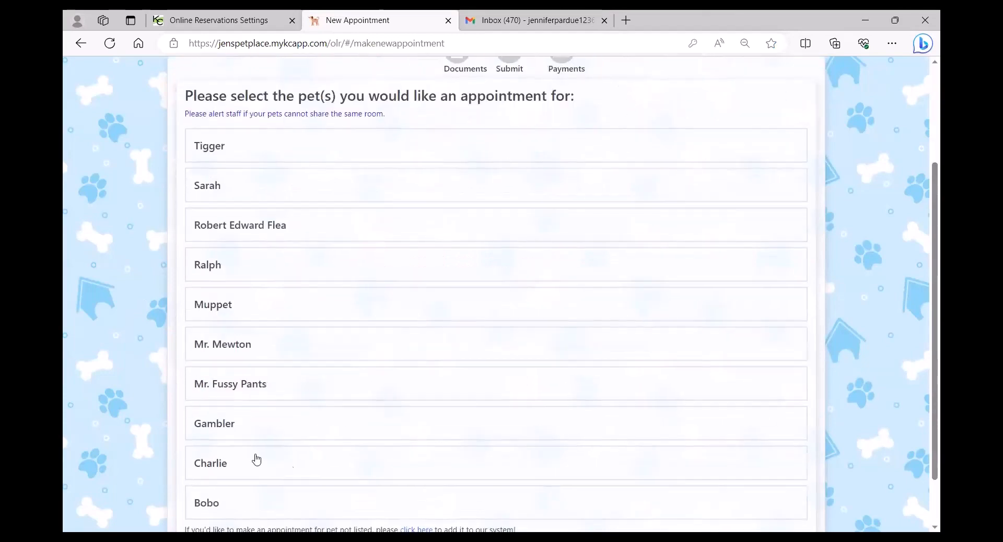
left_click(291, 435)
left_click(267, 152)
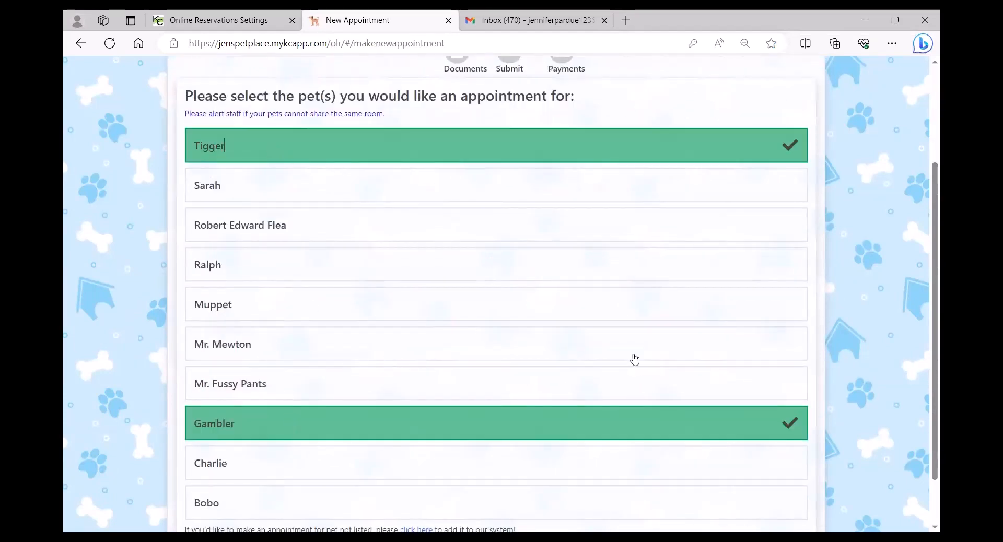
scroll(862, 434, "down", 2)
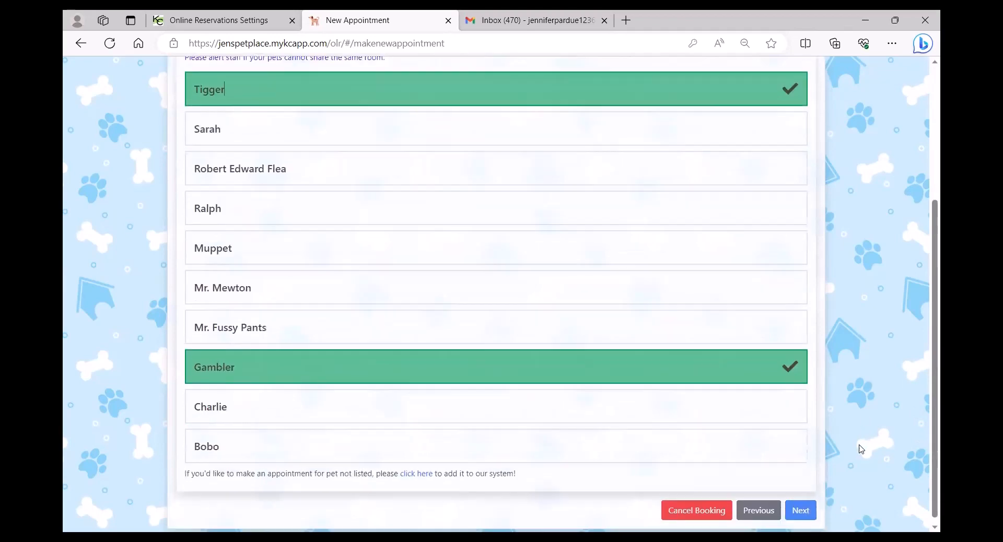
left_click(800, 506)
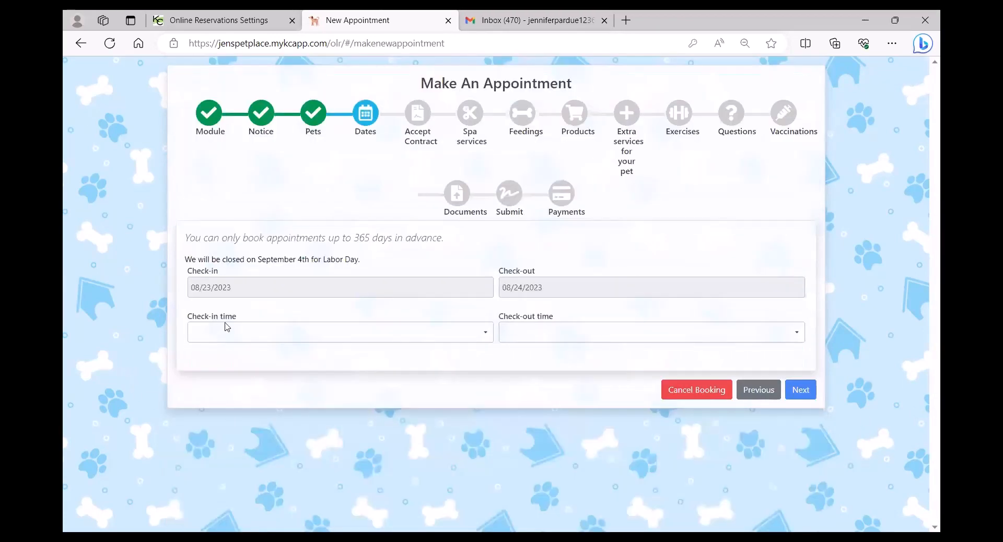
Advance the check-in calendar to September 2023, then return to the staff settings.
left_click(252, 289)
left_click(299, 308)
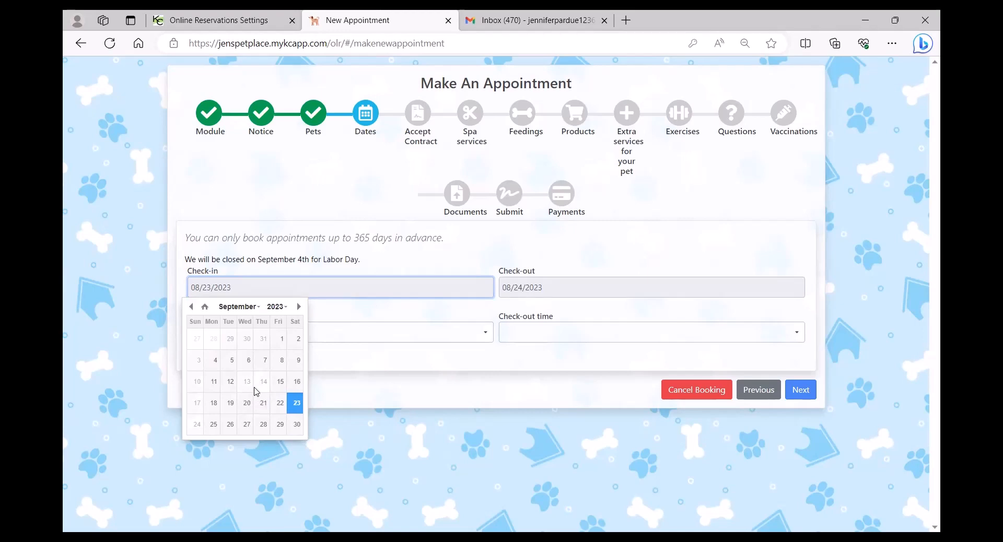
left_click(206, 27)
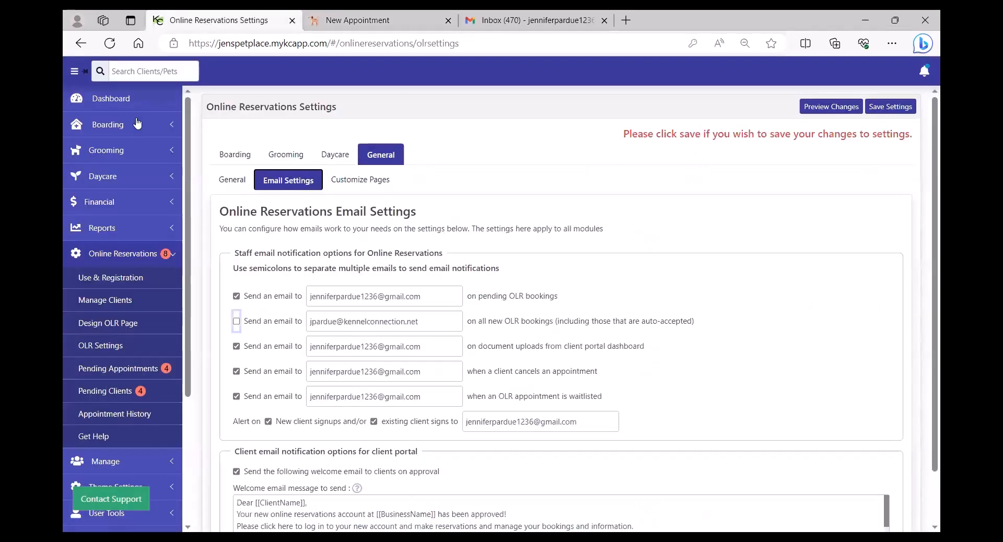
In the boarding calendar, try Boarding Closed and Business Closed for 08/29/2023, then cancel.
left_click(102, 129)
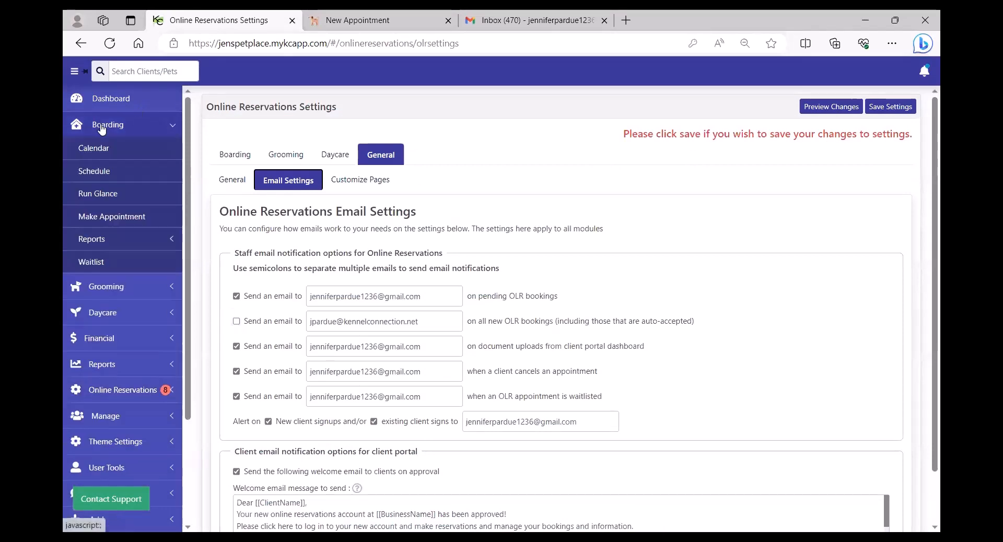
left_click(93, 152)
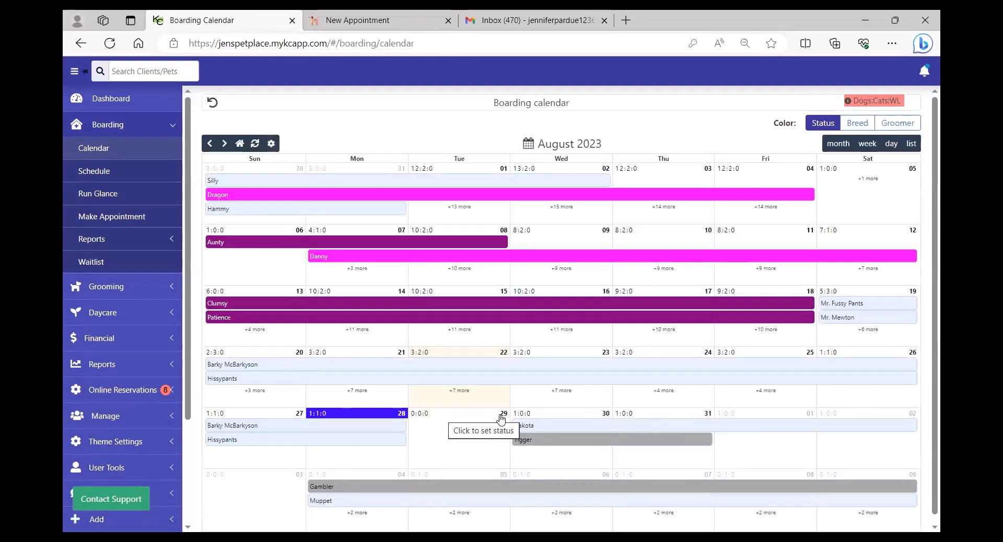
left_click(473, 418)
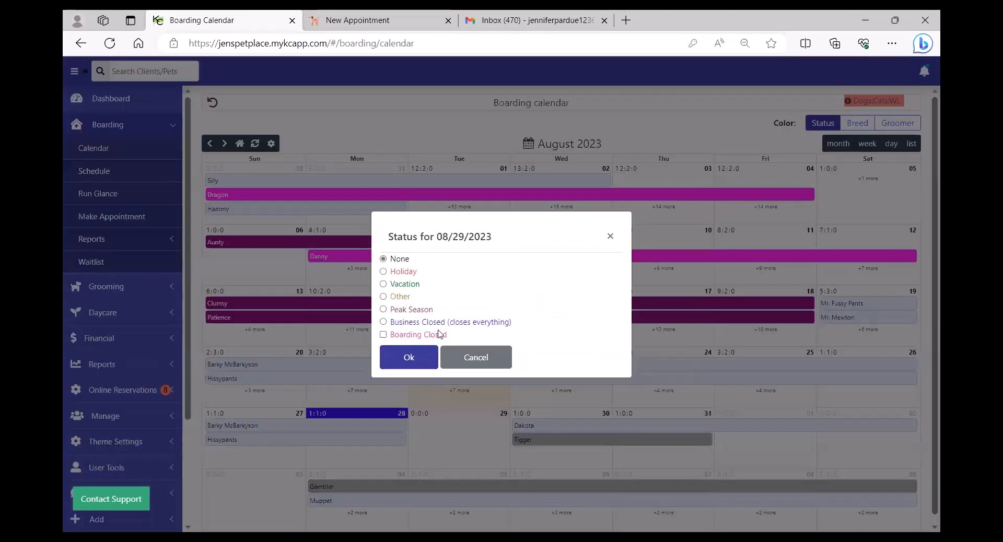
left_click(417, 336)
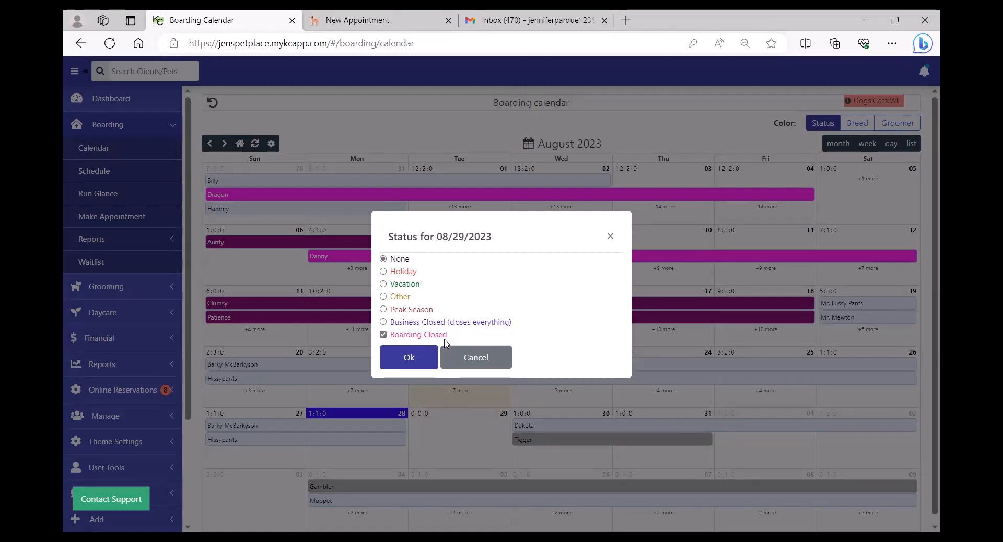
left_click(383, 323)
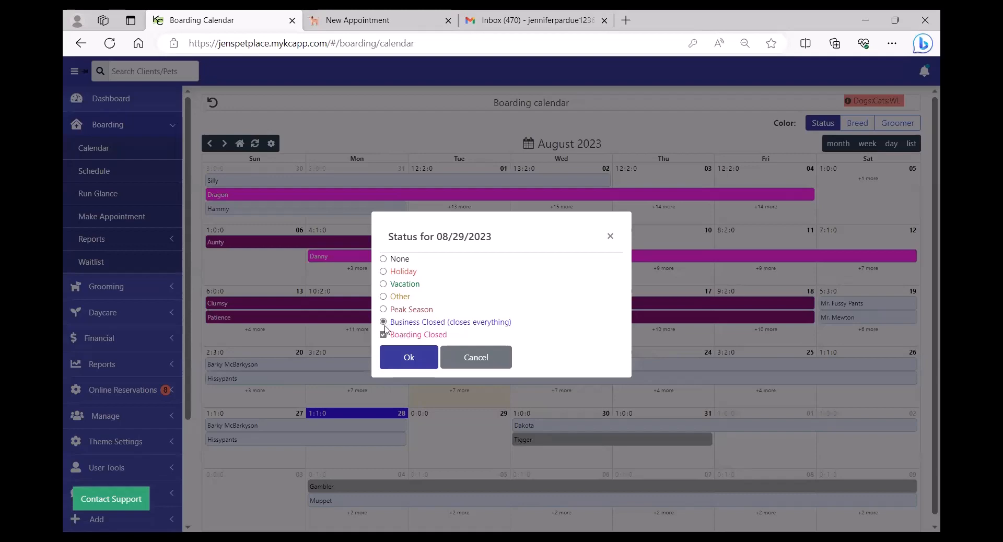
left_click(469, 357)
Set check-in to September 18, 2023 and check-out to September 23.
left_click(345, 20)
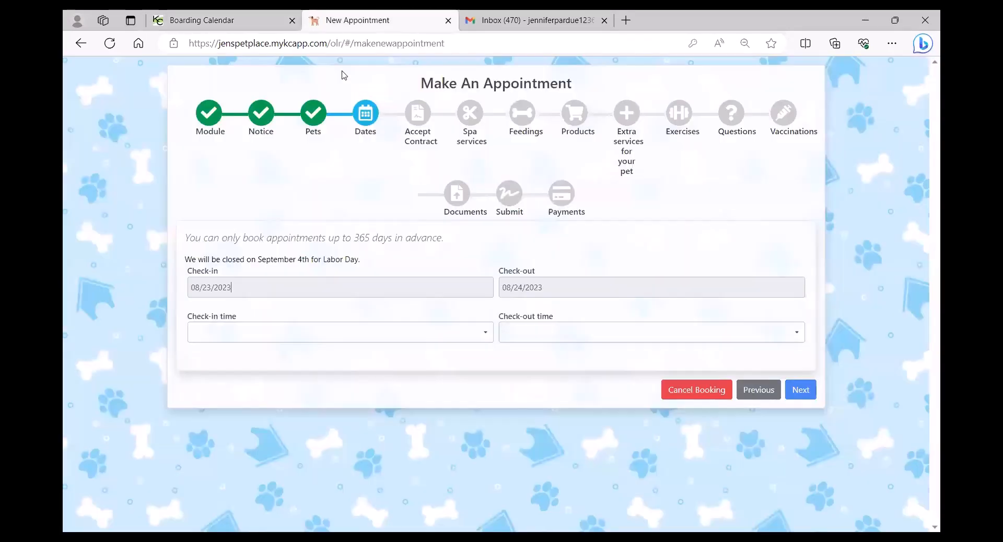
left_click(266, 288)
left_click(304, 306)
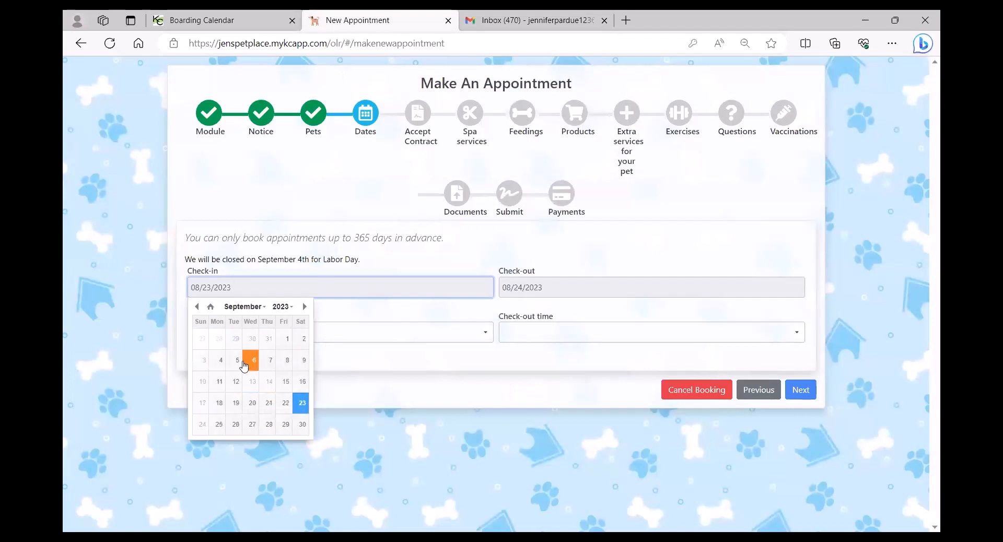
left_click(219, 404)
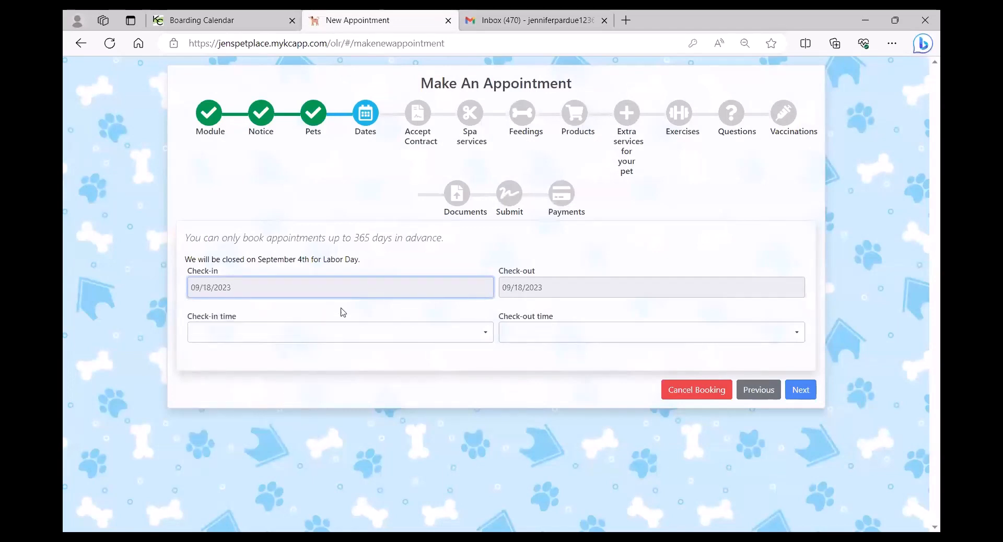
left_click(567, 291)
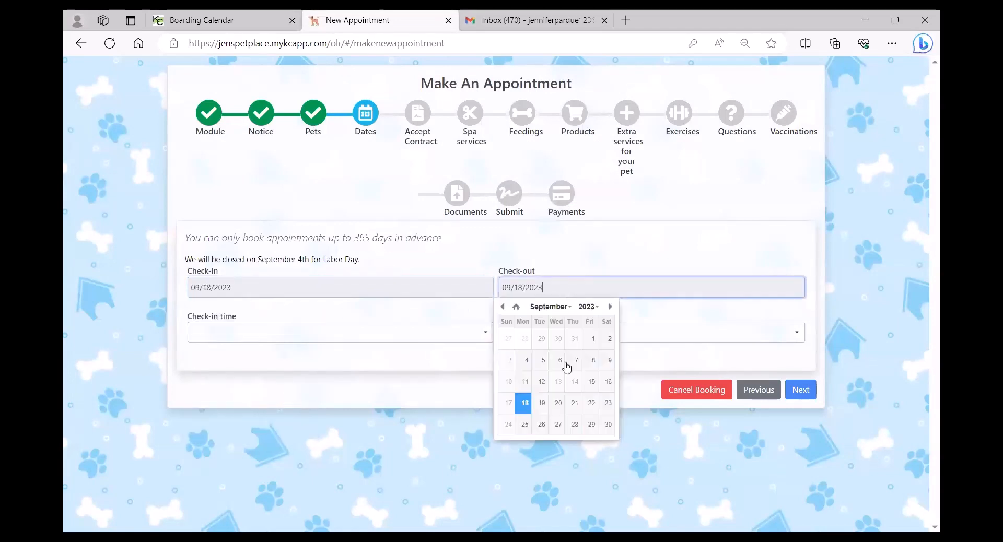
left_click(605, 405)
Set check-in at 3:00 PM, change check-out to 09/22/2023 at 10:00 AM, and continue.
left_click(243, 339)
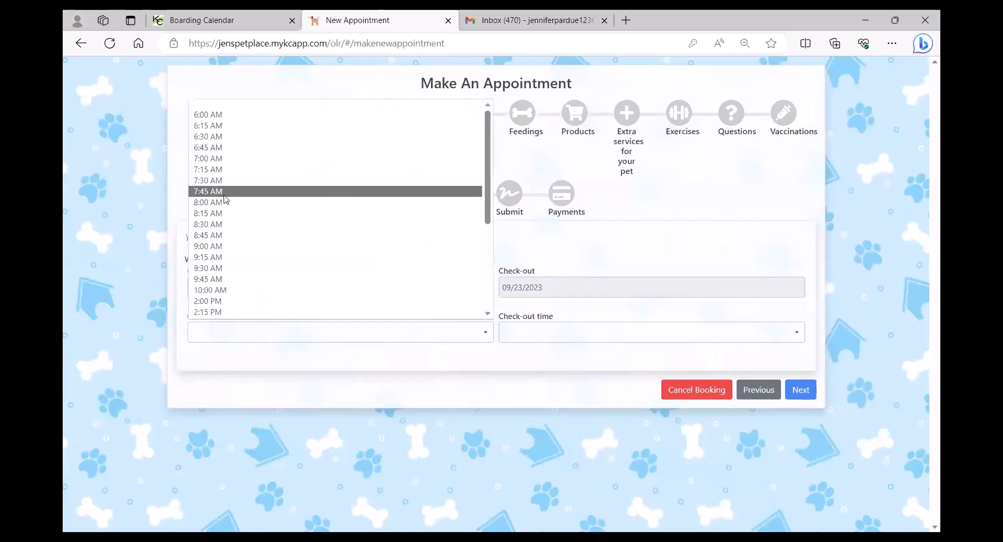
scroll(235, 240, "down", 5)
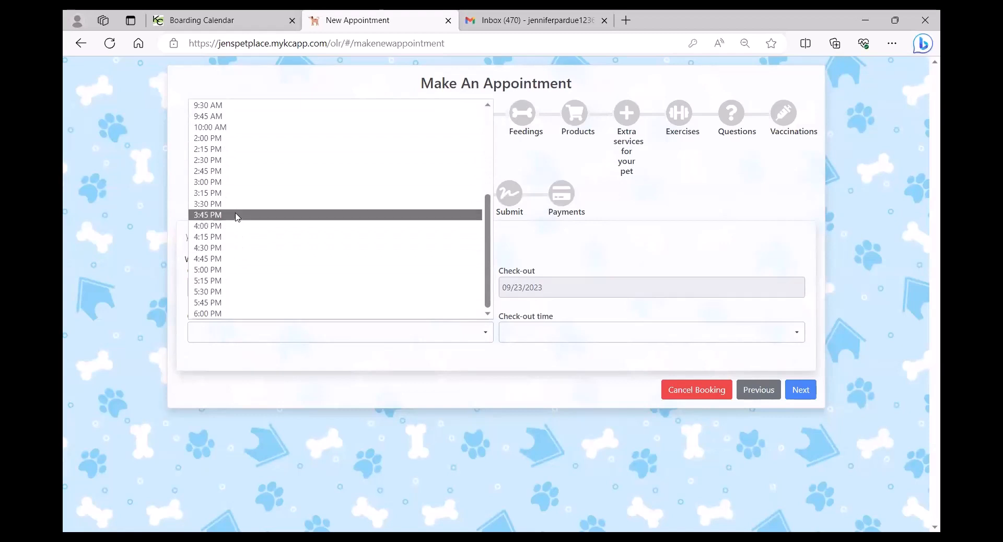
left_click(231, 183)
left_click(528, 337)
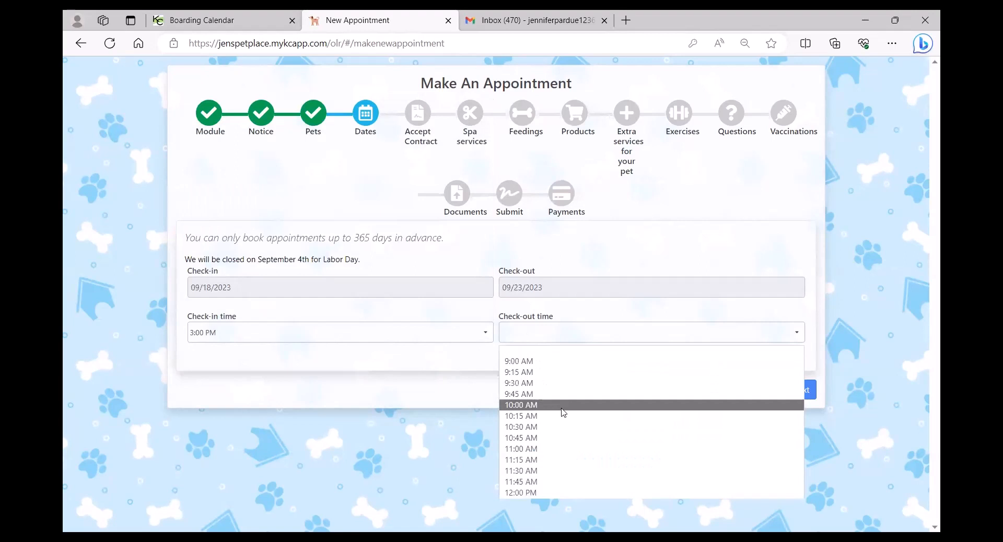
left_click(569, 291)
left_click(589, 403)
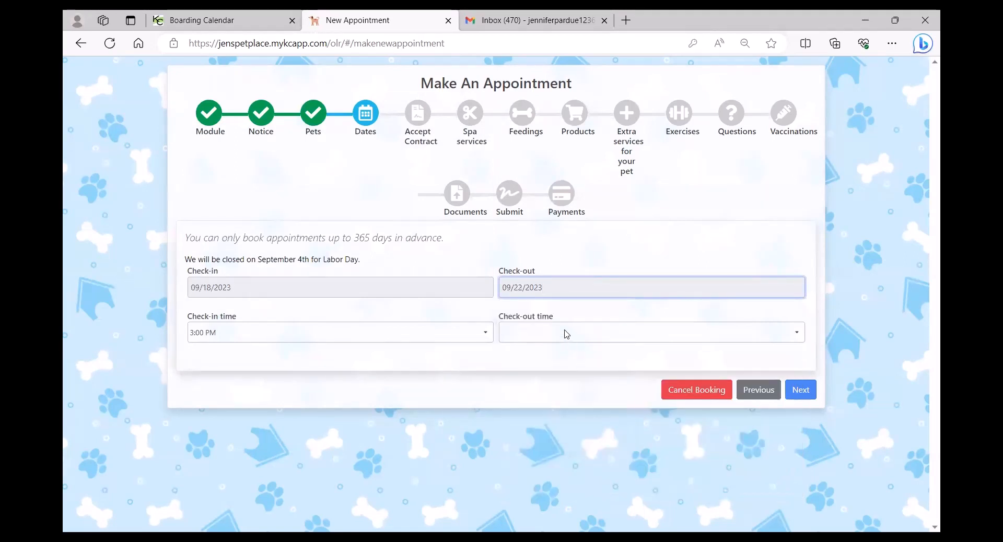
left_click(567, 333)
left_click(542, 291)
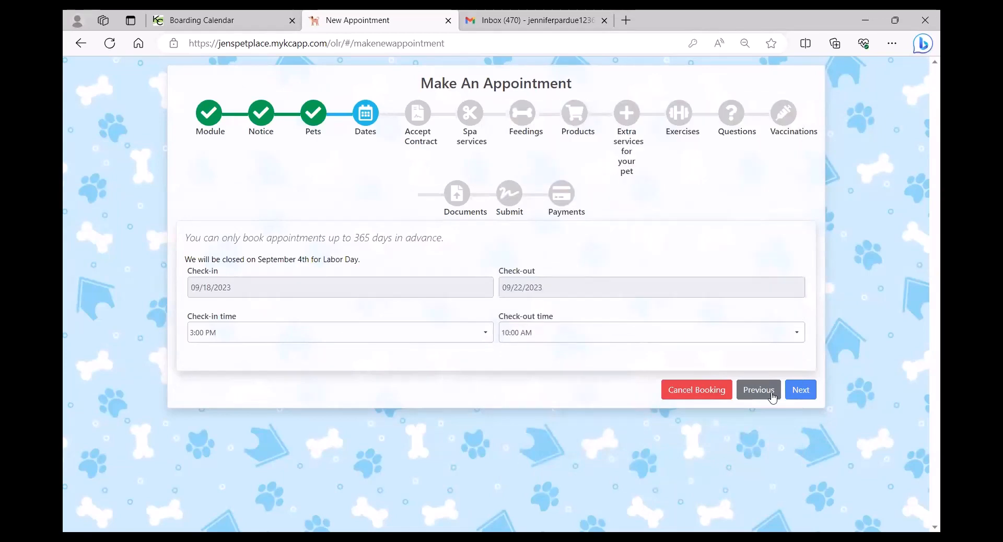
left_click(802, 391)
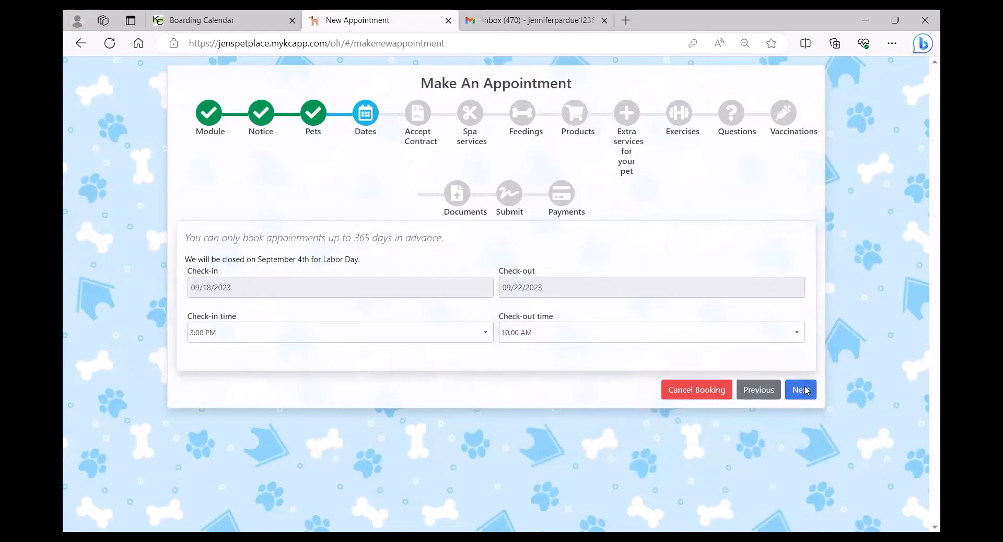
Accept the optional Facebook photo, vet transport and emergency vet cost terms.
scroll(86, 279, "down", 3)
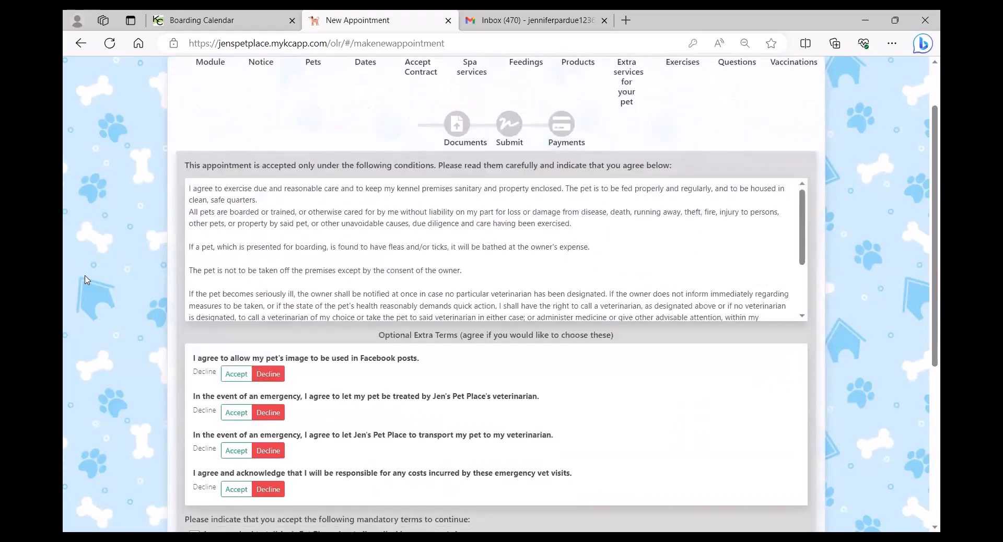
left_click(237, 301)
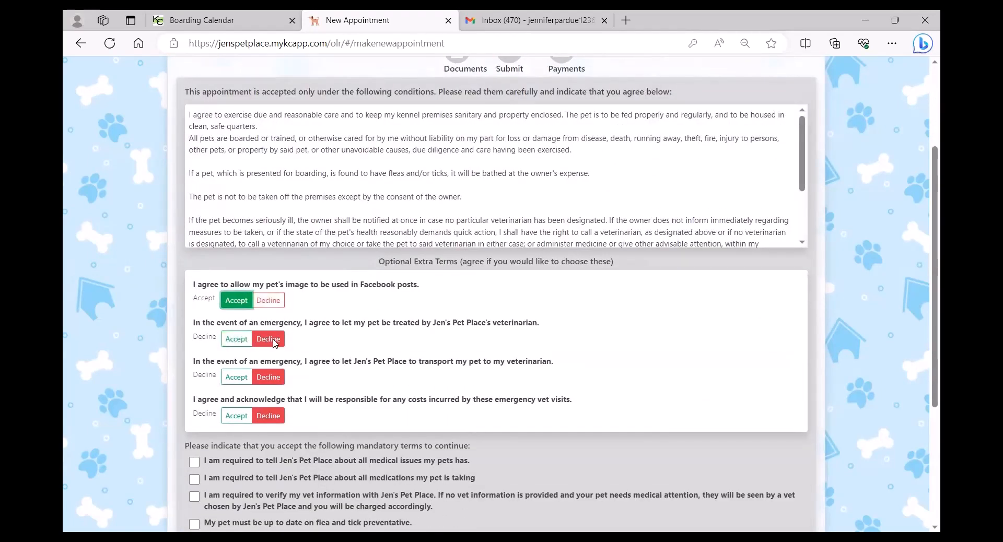
left_click(236, 377)
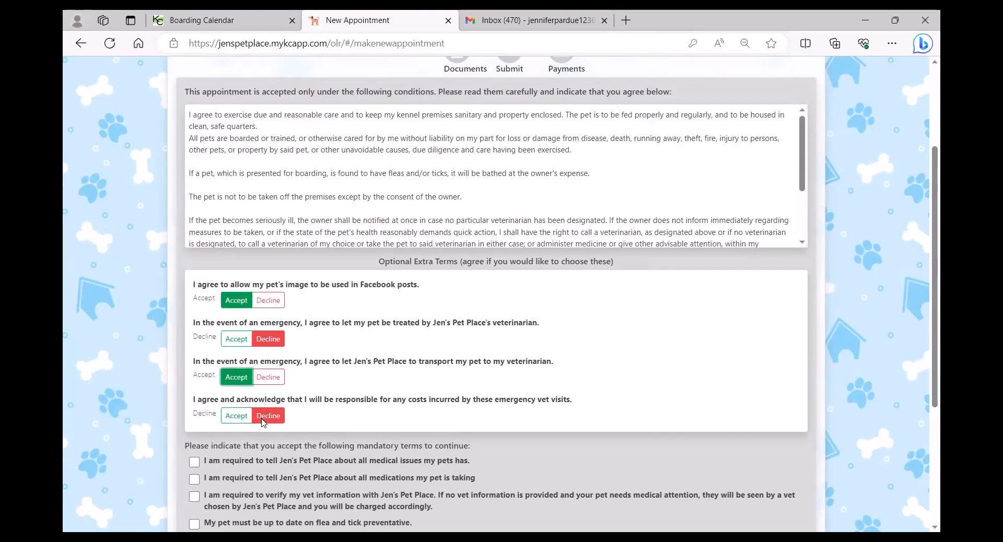
left_click(236, 416)
Tick all five mandatory terms, sign the contract, accept the terms and conditions, and continue.
scroll(175, 297, "down", 4)
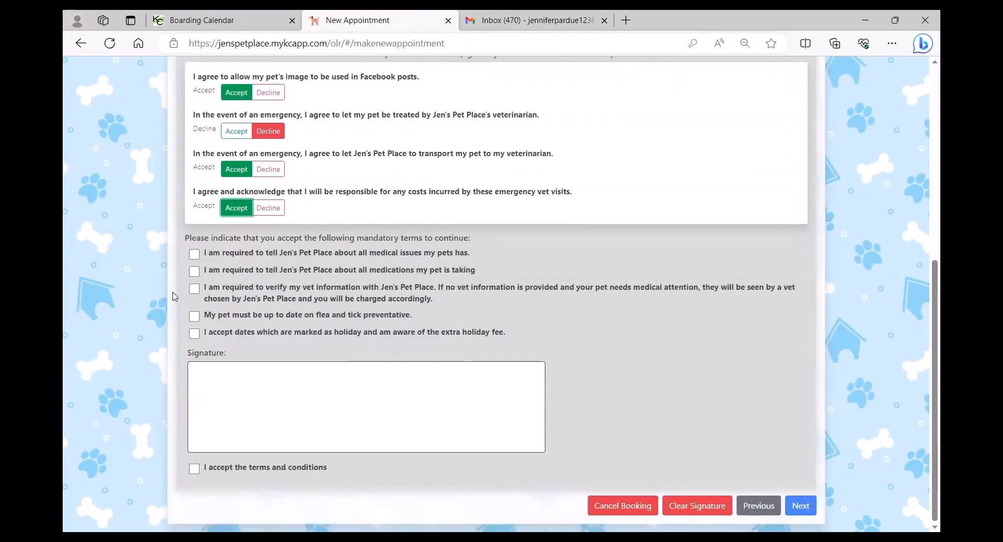
left_click(194, 254)
left_click(195, 271)
left_click(195, 289)
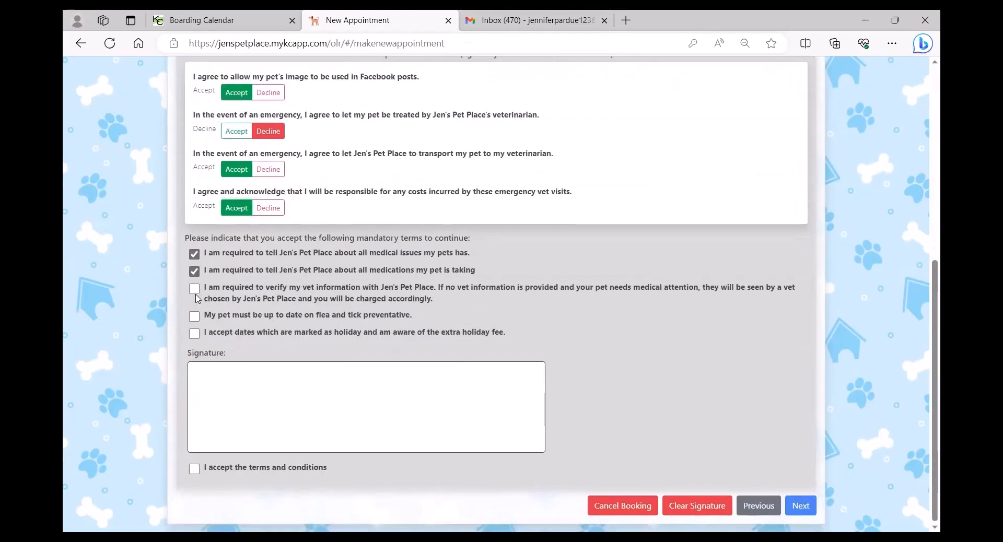
left_click(195, 317)
left_click(194, 333)
mouse_move(226, 417)
left_mouse_down()
mouse_move(259, 440)
mouse_move(303, 440)
mouse_move(331, 416)
mouse_move(378, 403)
mouse_move(429, 426)
mouse_move(467, 416)
mouse_move(492, 427)
left_mouse_up()
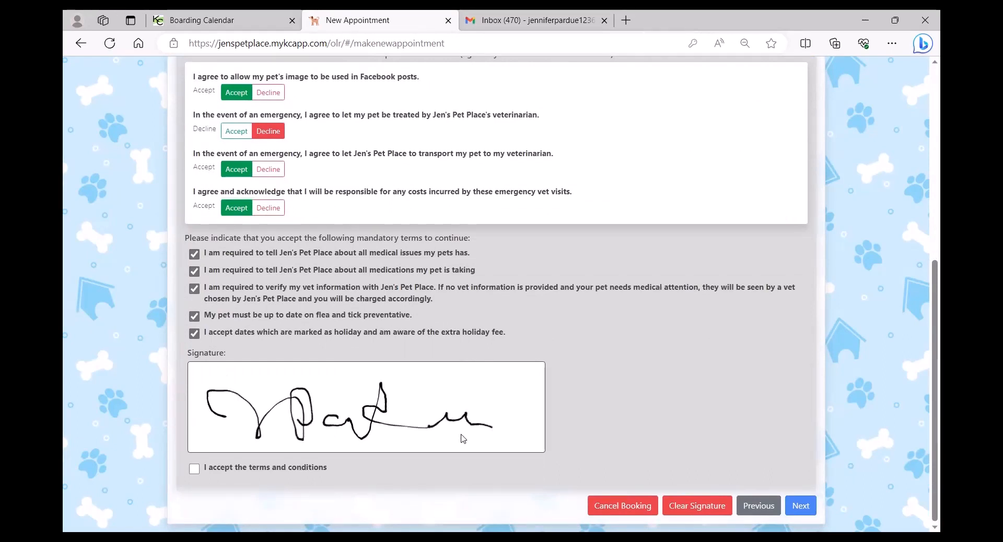
left_click(195, 469)
left_click(801, 507)
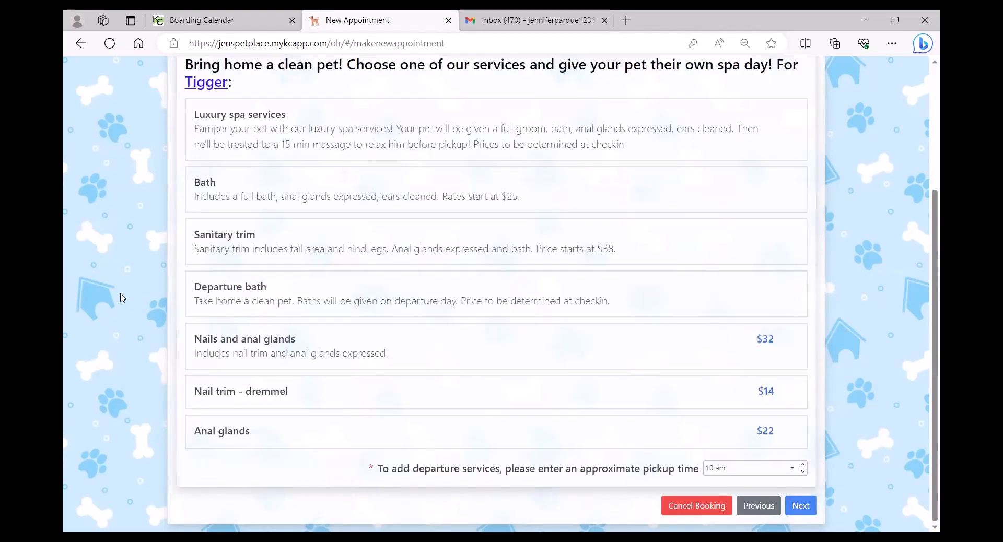
Choose Luxury spa services for Tigger and Departure bath for Gambler.
scroll(122, 297, "up", 2)
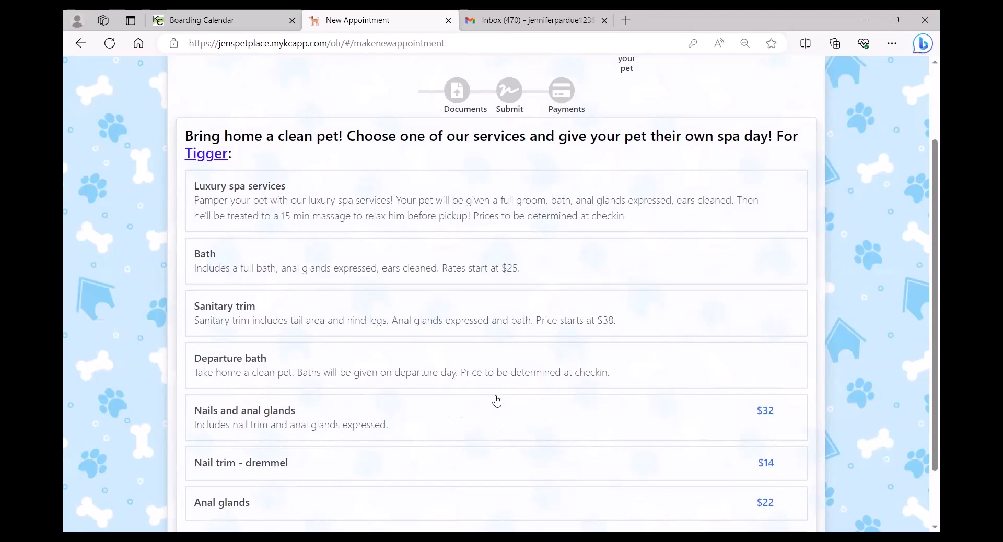
left_click(482, 201)
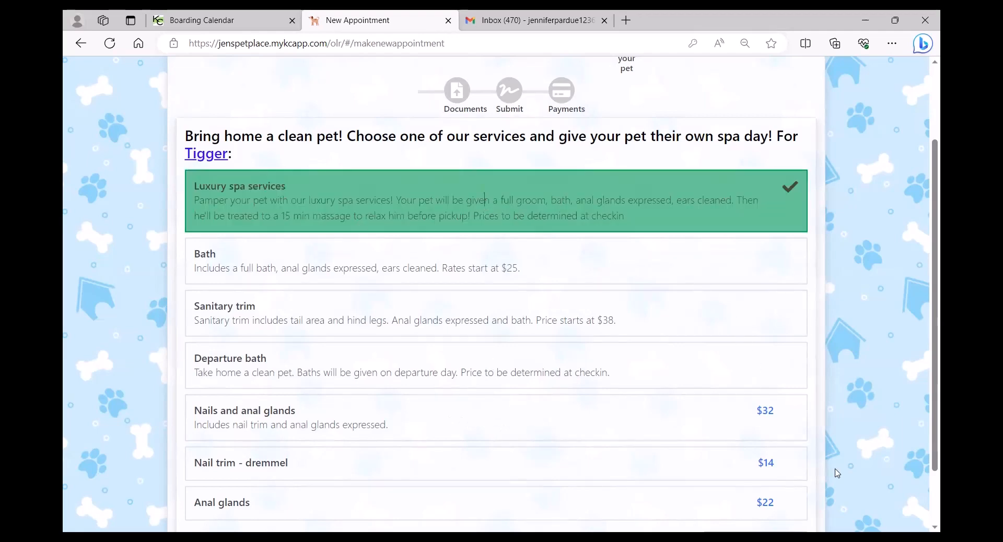
scroll(774, 407, "down", 3)
left_click(801, 506)
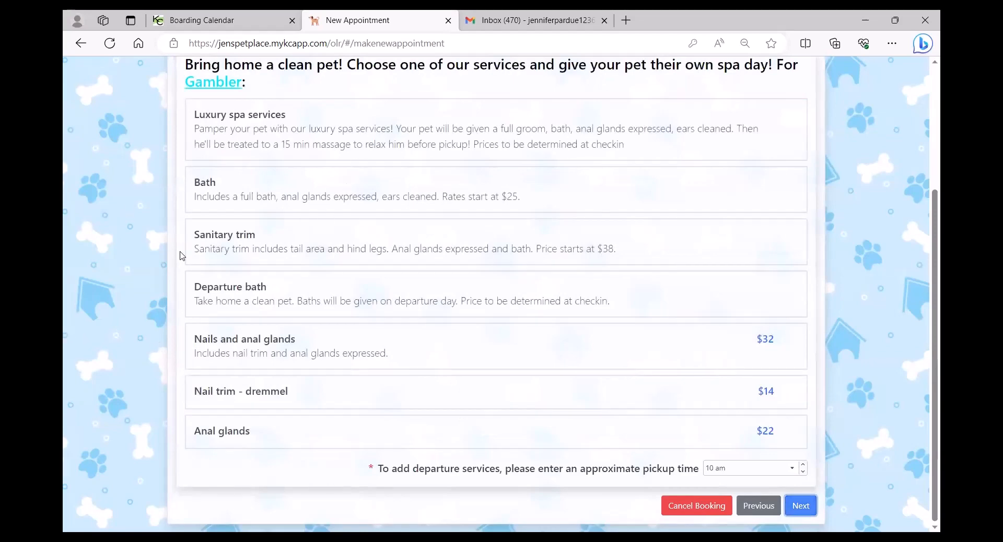
left_click_drag(387, 301, 394, 301)
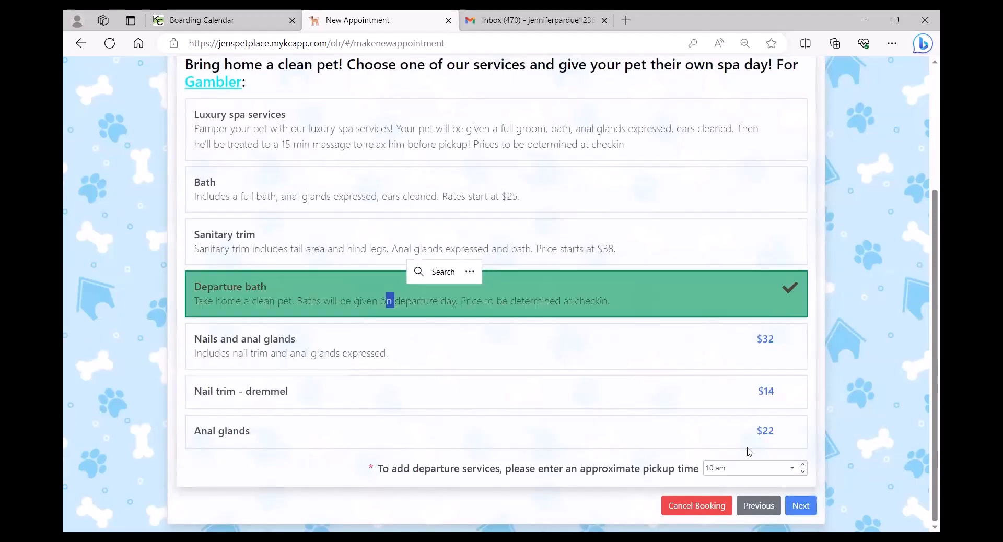
Give Tigger cat food mornings and evenings (1/2 cup) plus afternoon catnip.
left_click(800, 506)
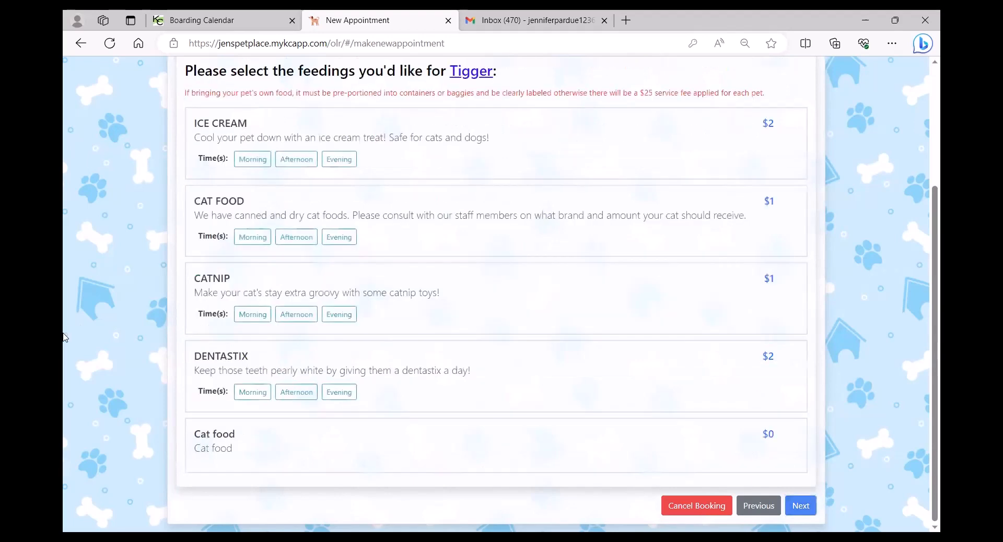
scroll(376, 242, "up", 1)
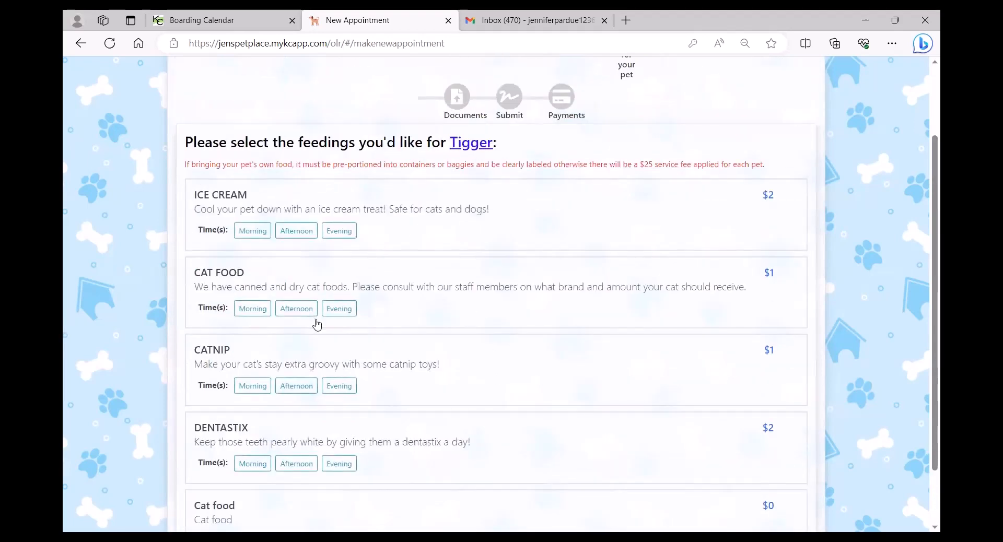
left_click(484, 324)
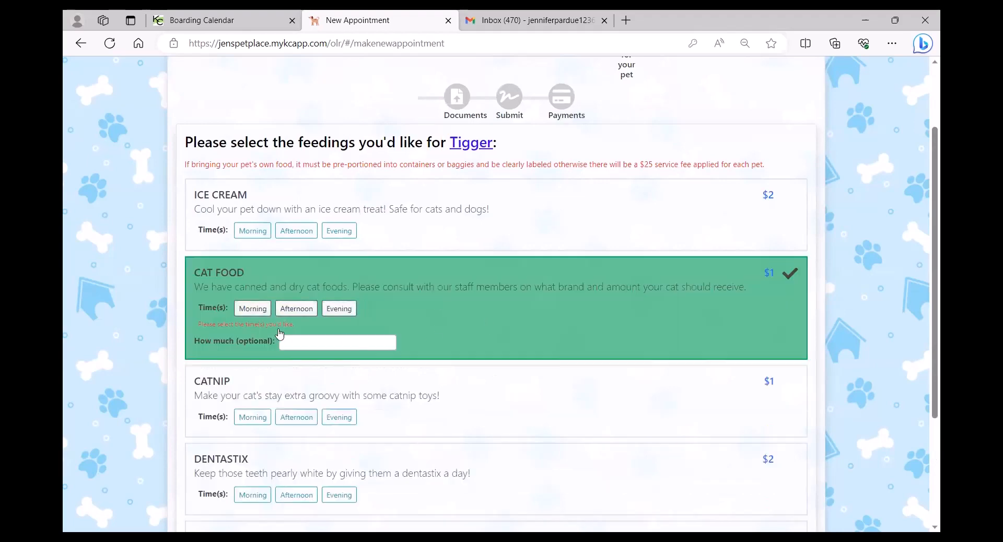
left_click(268, 309)
left_click(354, 312)
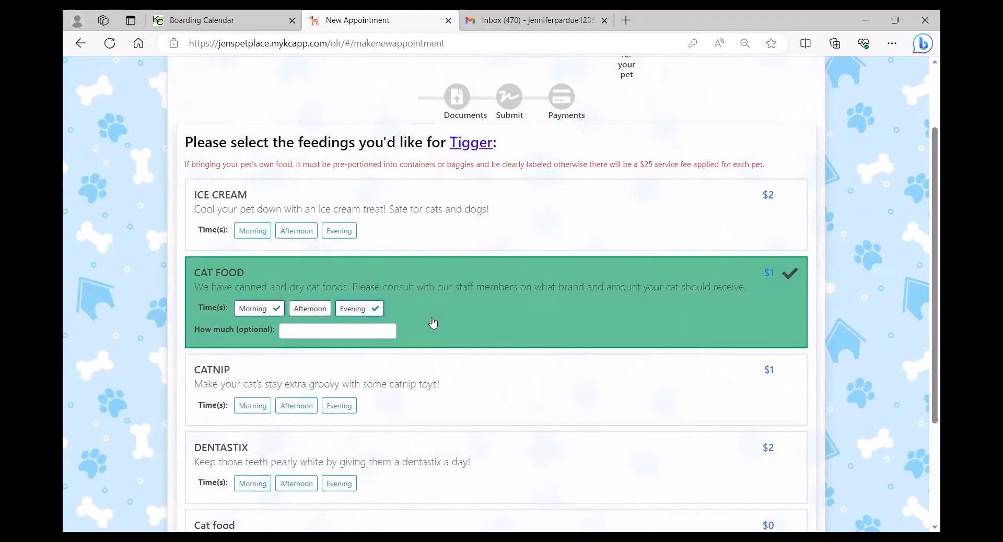
left_click(312, 332)
type("1")
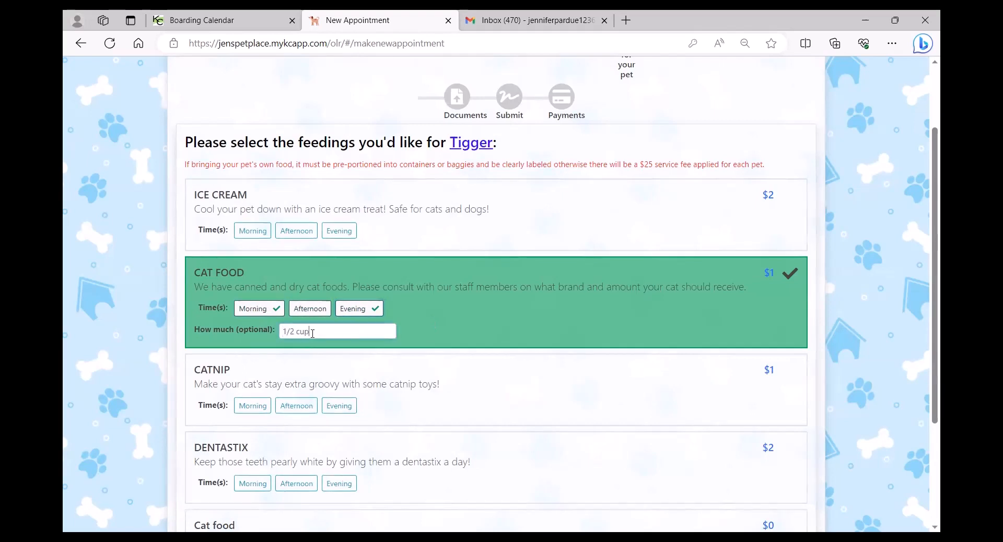
type("/2 cup")
left_click(314, 407)
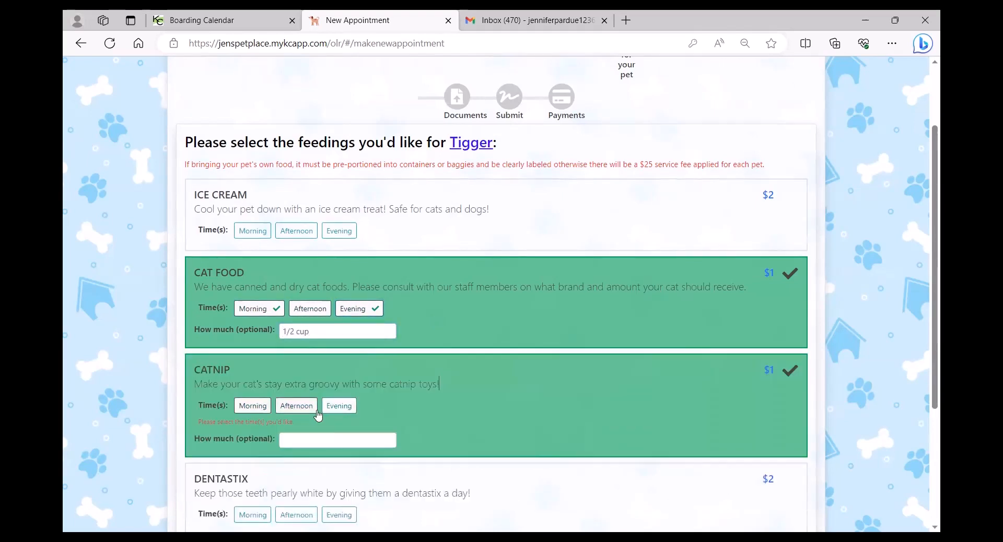
scroll(593, 403, "down", 3)
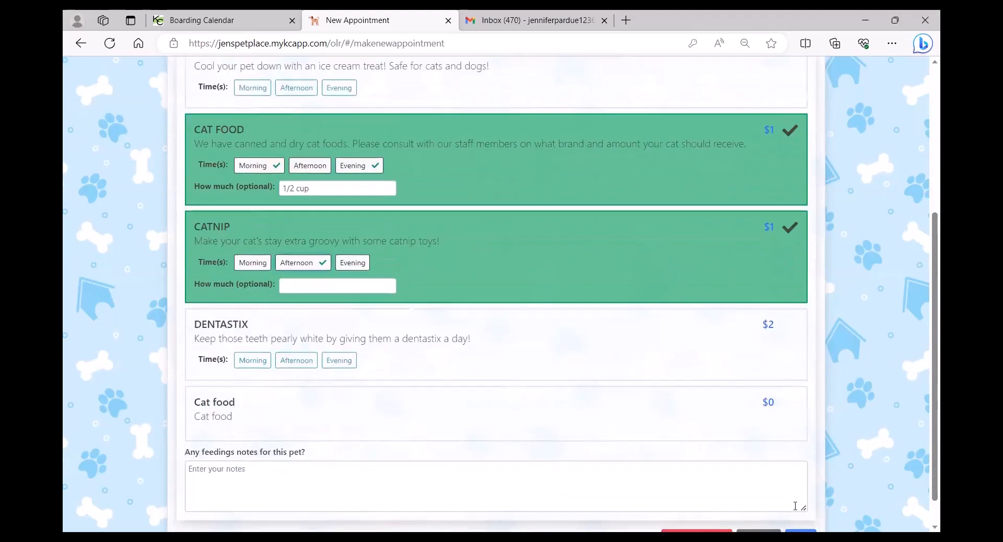
Give Gambler canned dog food ('purina 1 cup') and Dentastix mornings and evenings.
left_click(800, 506)
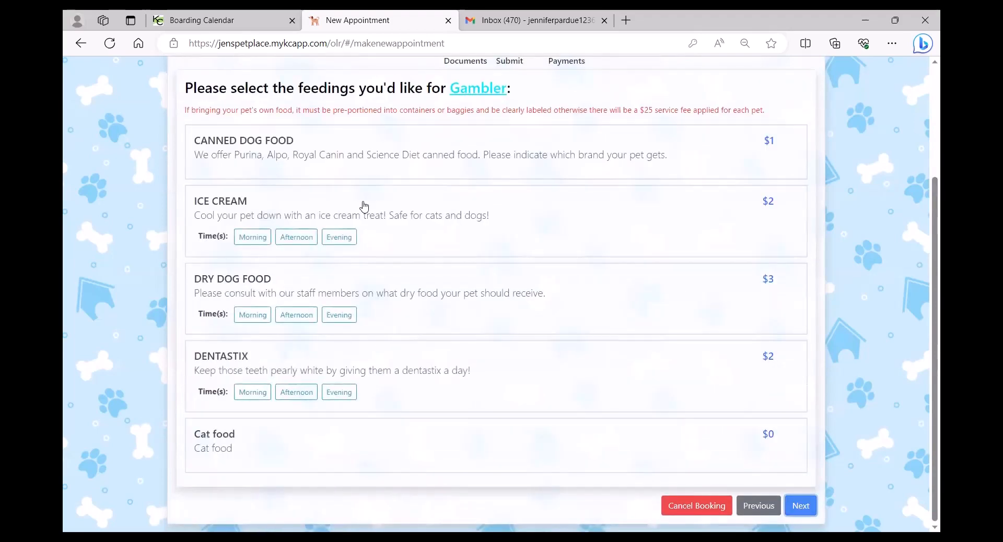
left_click(355, 156)
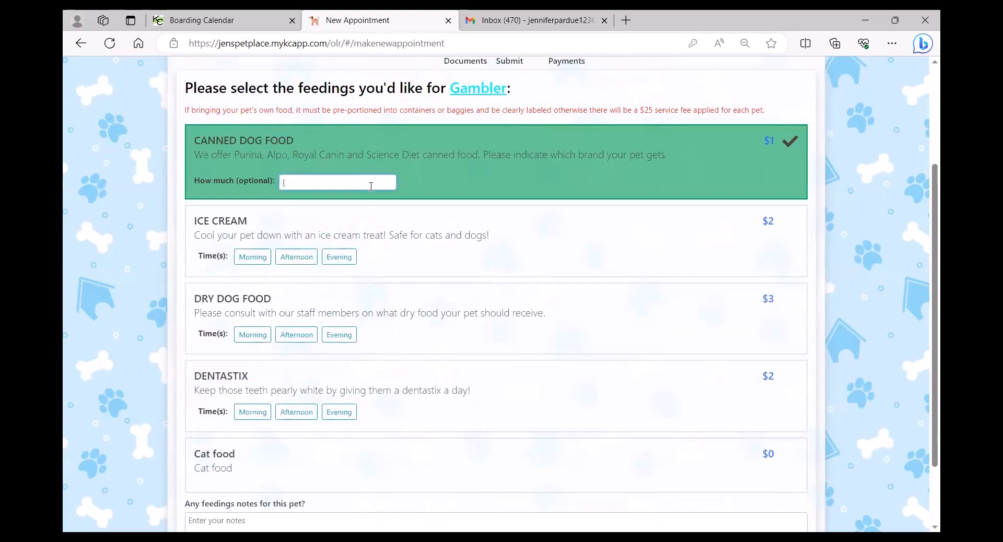
type("purina 1 cup")
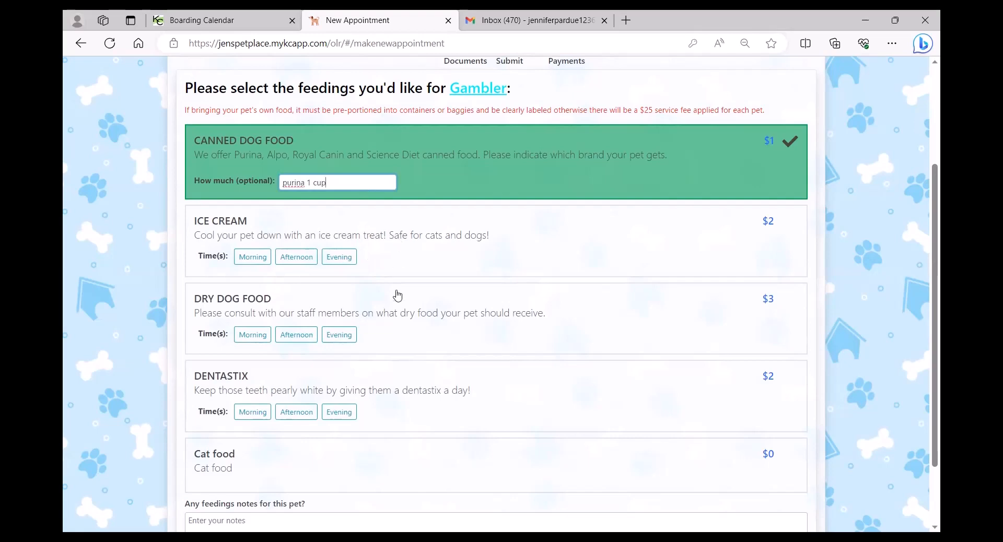
left_click(424, 396)
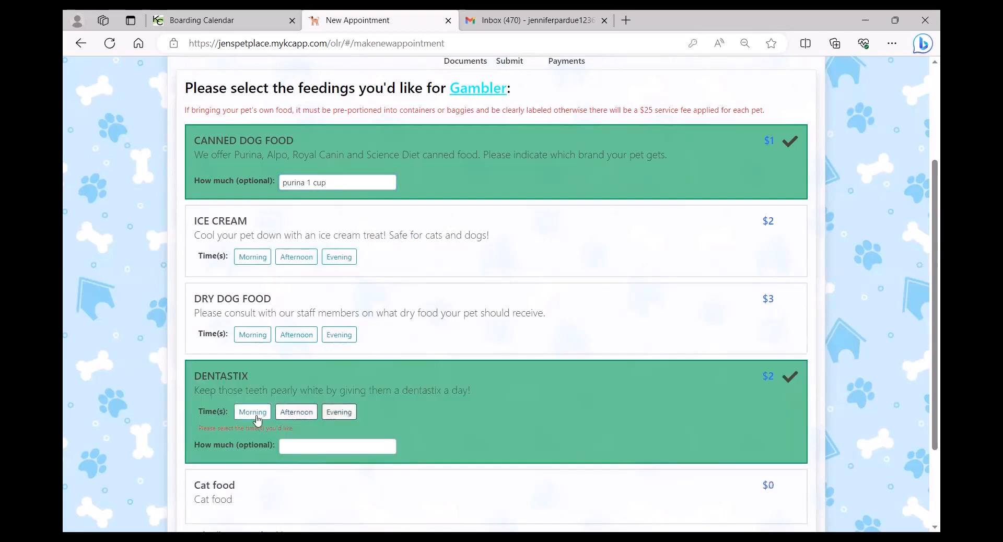
left_click(253, 412)
left_click(337, 412)
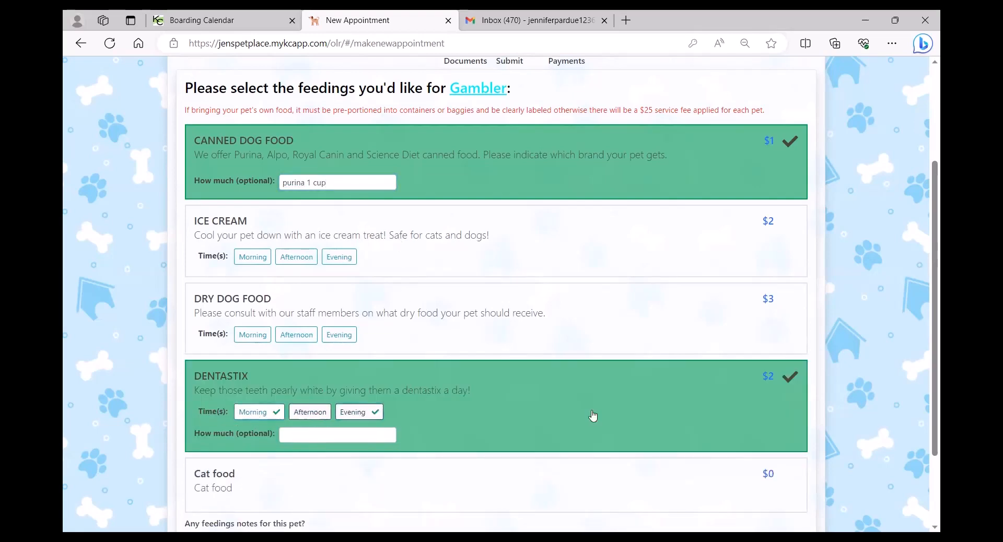
scroll(612, 412, "down", 2)
left_click(804, 507)
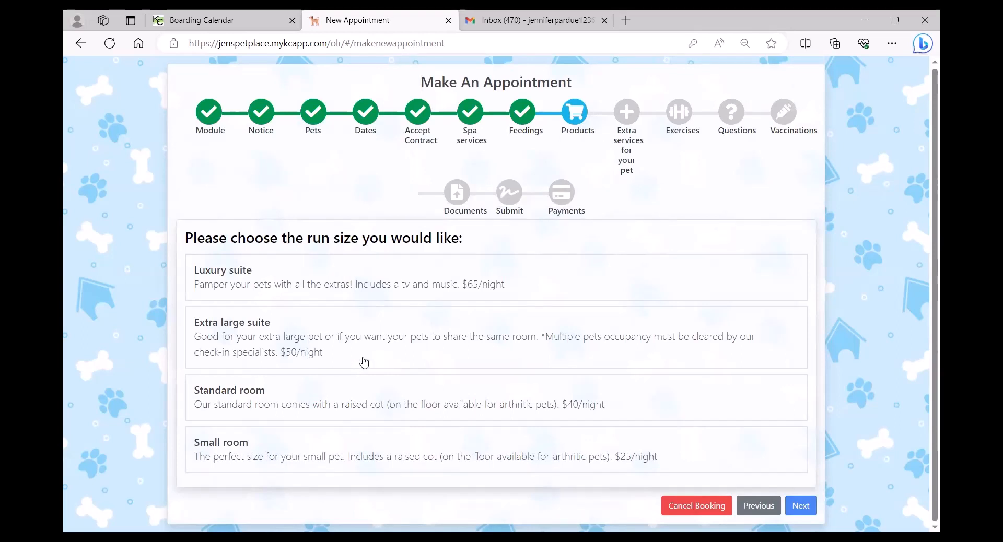
Select the Luxury suite as the run size.
left_click(460, 286)
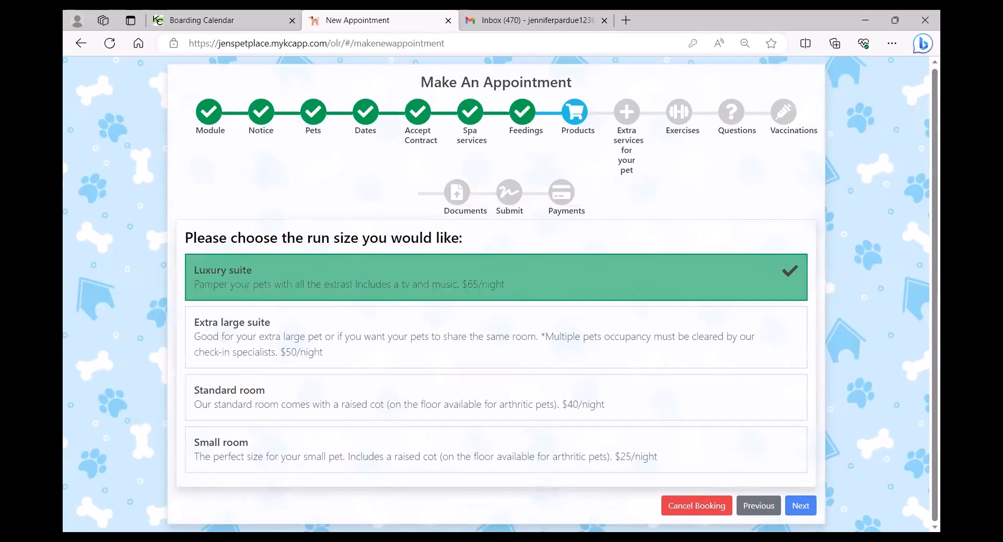
left_click(804, 511)
left_click(390, 271)
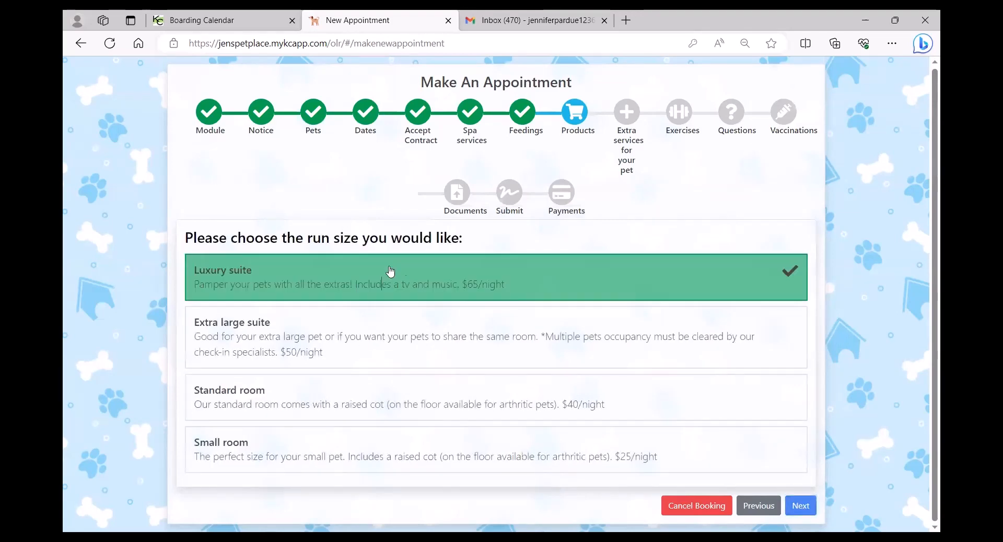
left_click(804, 509)
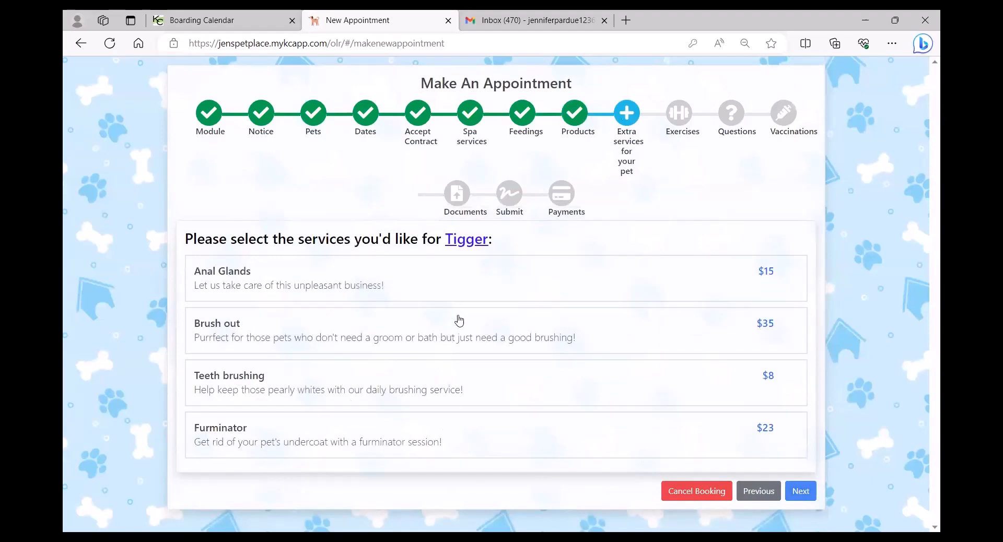
Add Brush out for Tigger and Teeth brushing for Gambler as extra services.
left_click(474, 338)
left_click(805, 491)
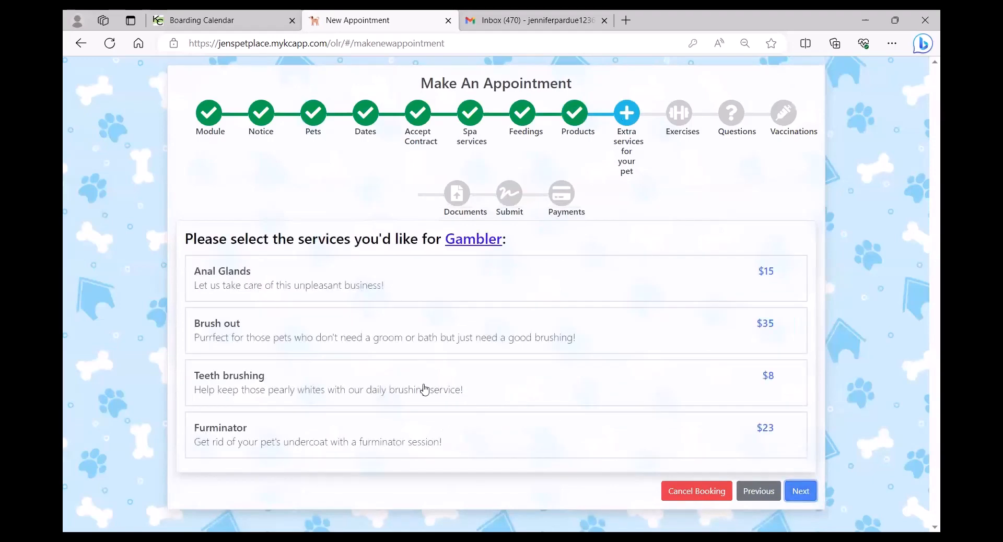
left_click(424, 389)
left_click(802, 492)
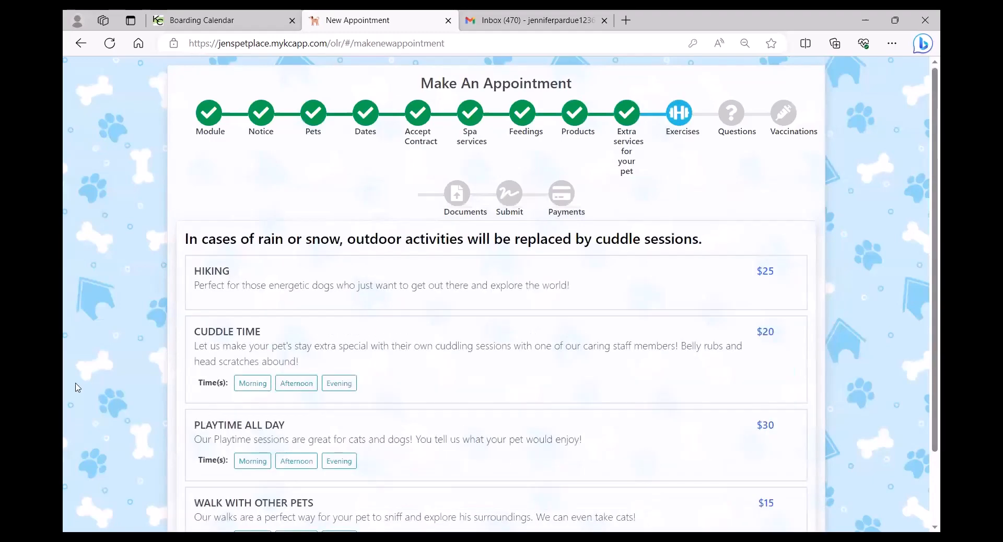
Give Tigger Hiking plus Cuddle Time in the morning and evening.
scroll(64, 362, "down", 2)
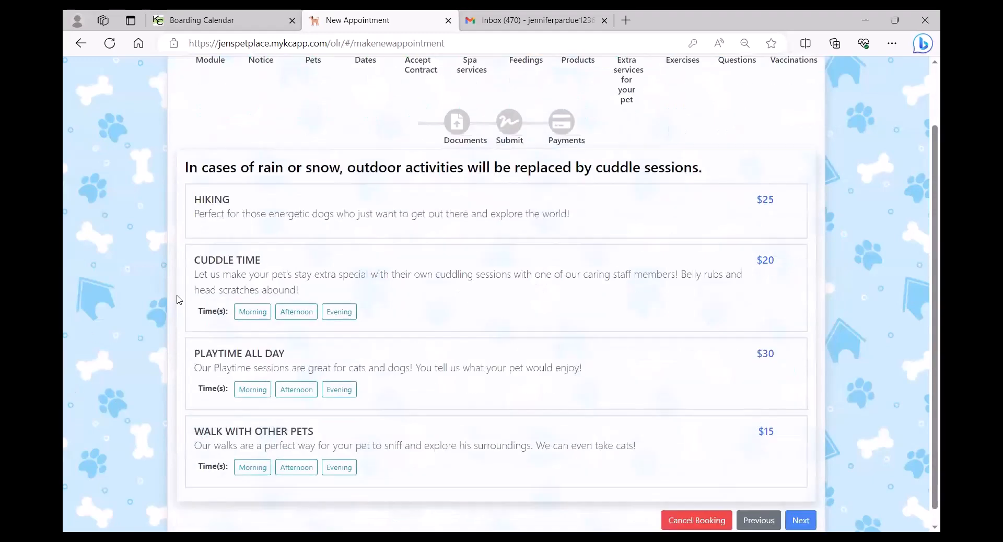
left_click(394, 213)
scroll(413, 345, "down", 2)
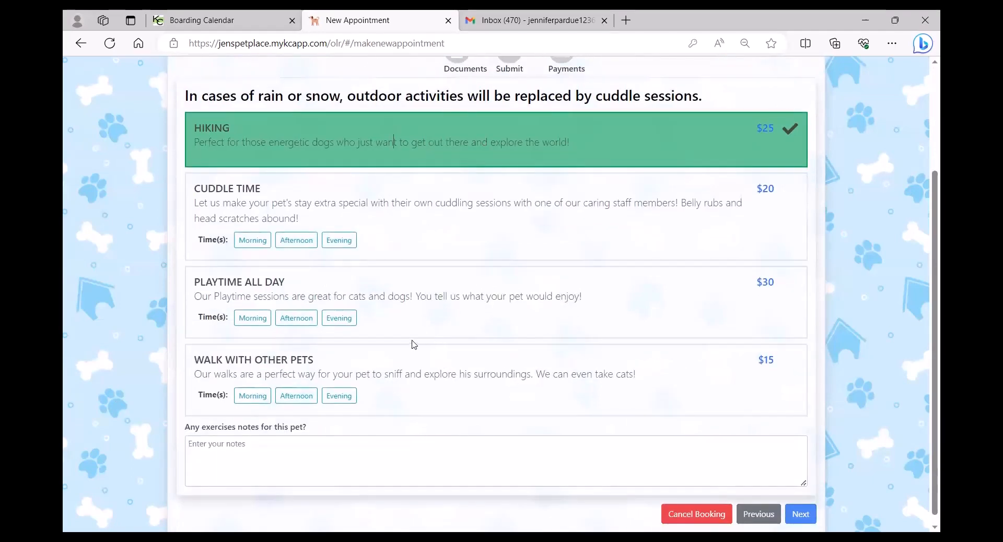
left_click(436, 245)
left_click(257, 240)
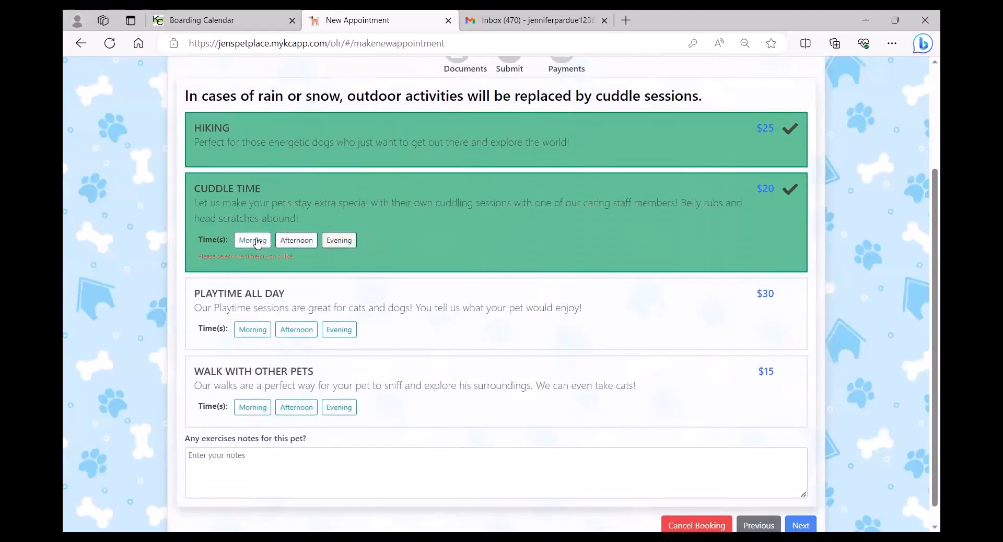
left_click(345, 241)
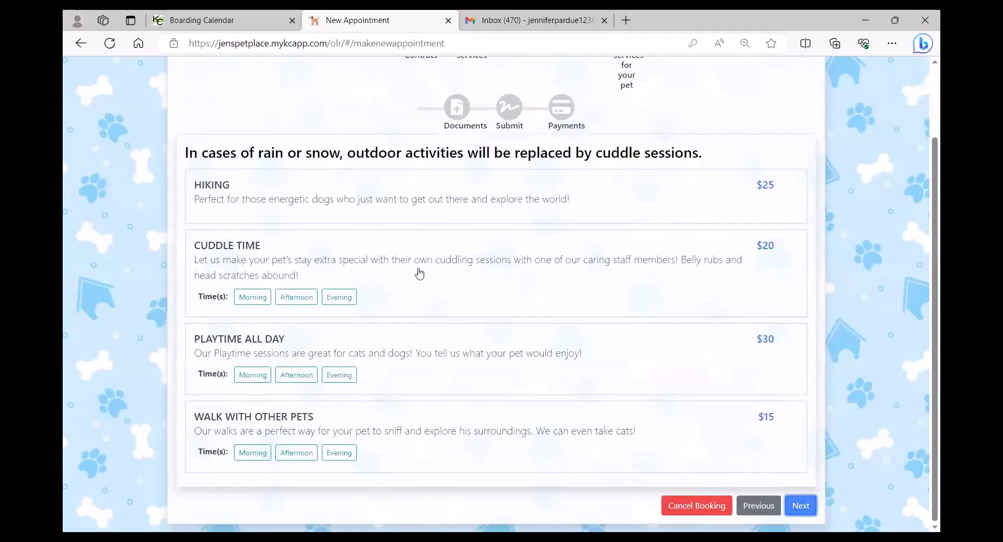
Give Gambler afternoon Cuddle Time and afternoon Playtime All Day.
left_click(418, 273)
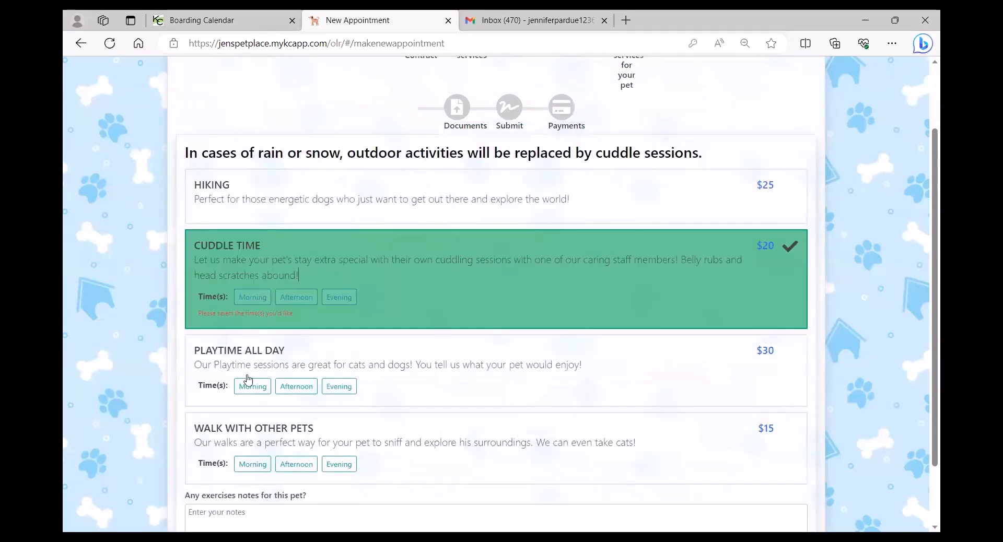
left_click(389, 384)
left_click(297, 297)
left_click(298, 375)
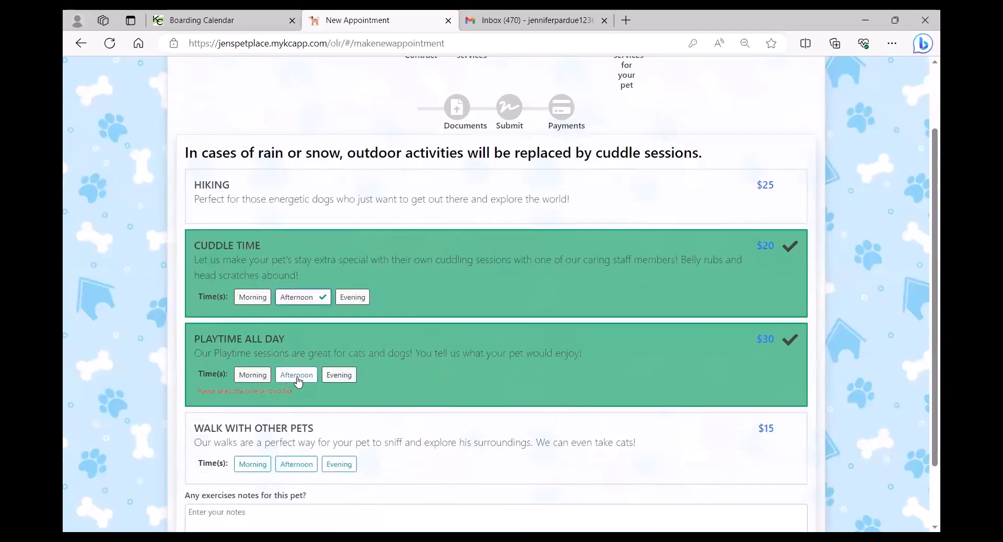
scroll(852, 485, "down", 2)
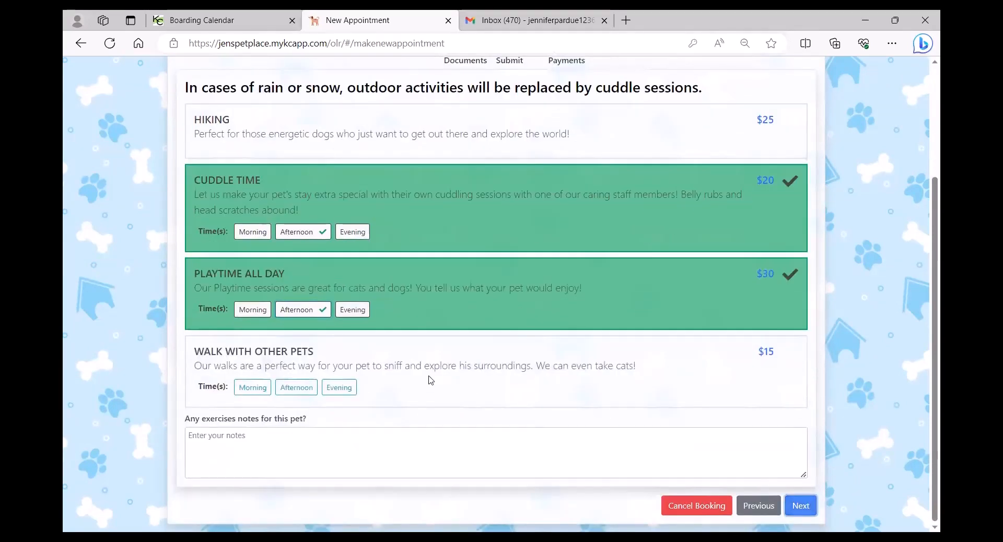
left_click(799, 506)
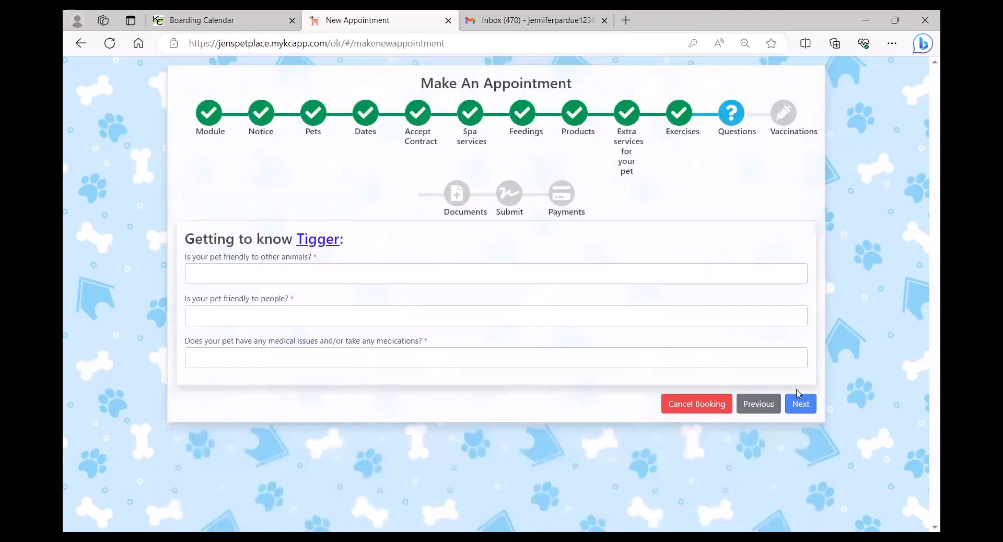
Answer Tigger's questions: friendly to animals yes, to people yes, medications no.
left_click(442, 269)
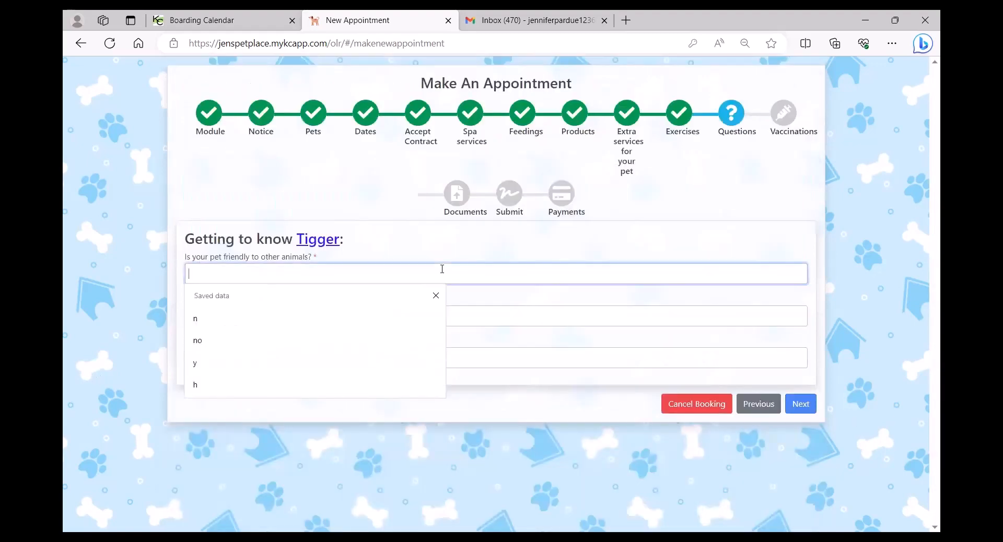
type("yes")
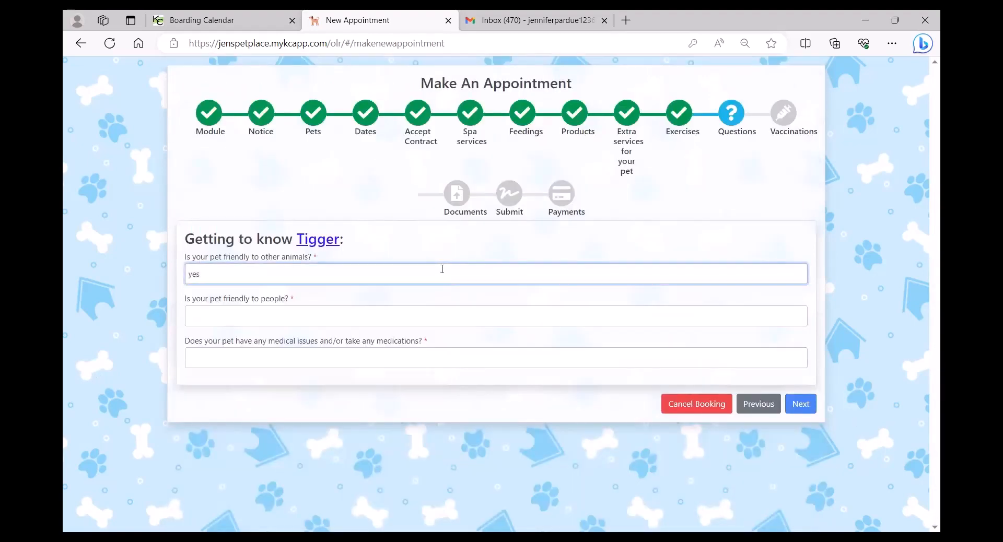
key("Tab")
type("yes")
key("Tab")
type("n")
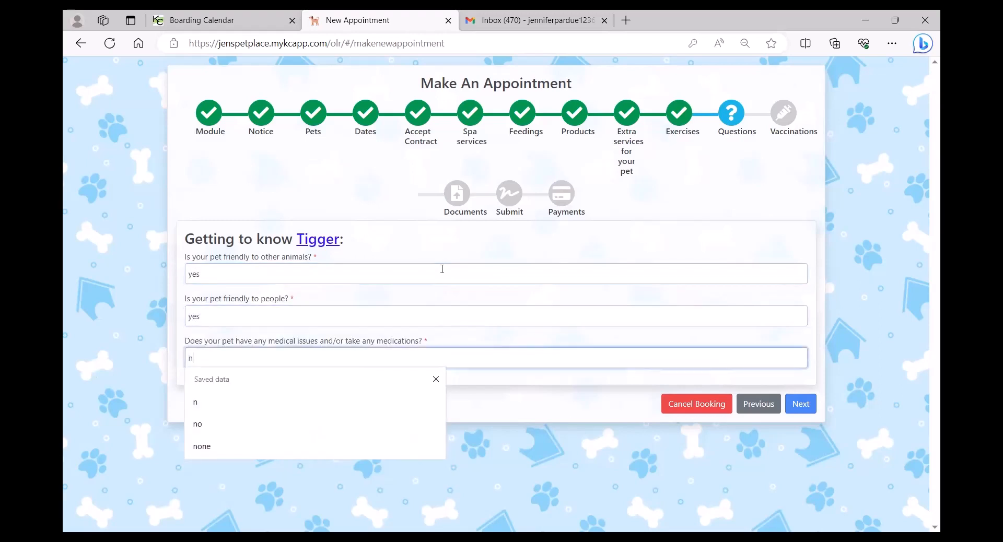
type("o")
left_click(800, 404)
Answer Gambler's questions the same way: yes, yes, no.
left_click(286, 275)
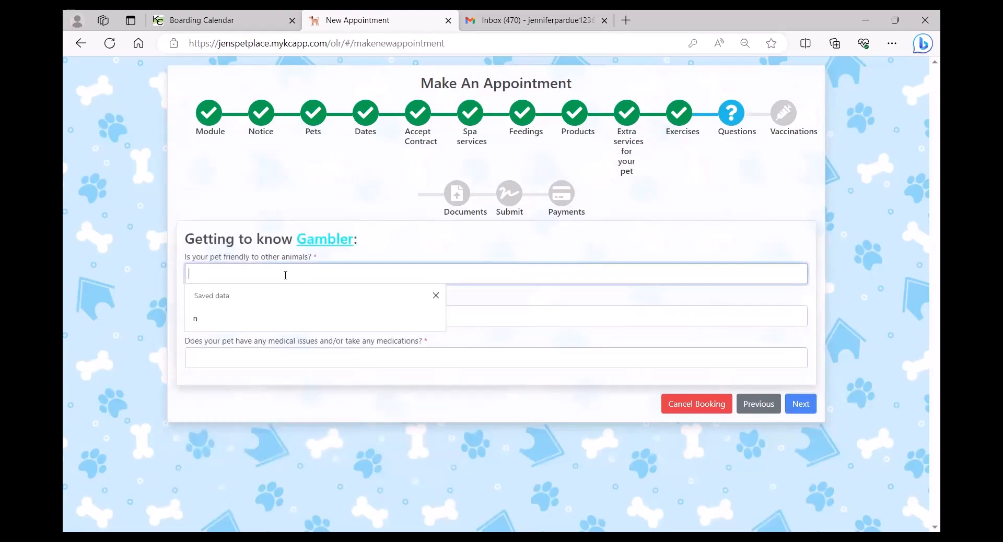
type("yes")
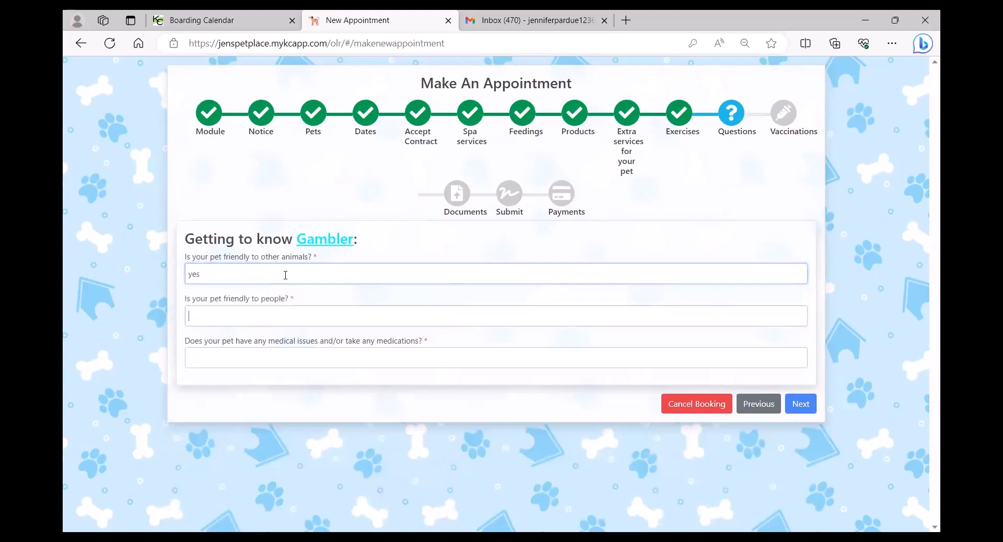
key("Tab")
type("yes")
key("Tab")
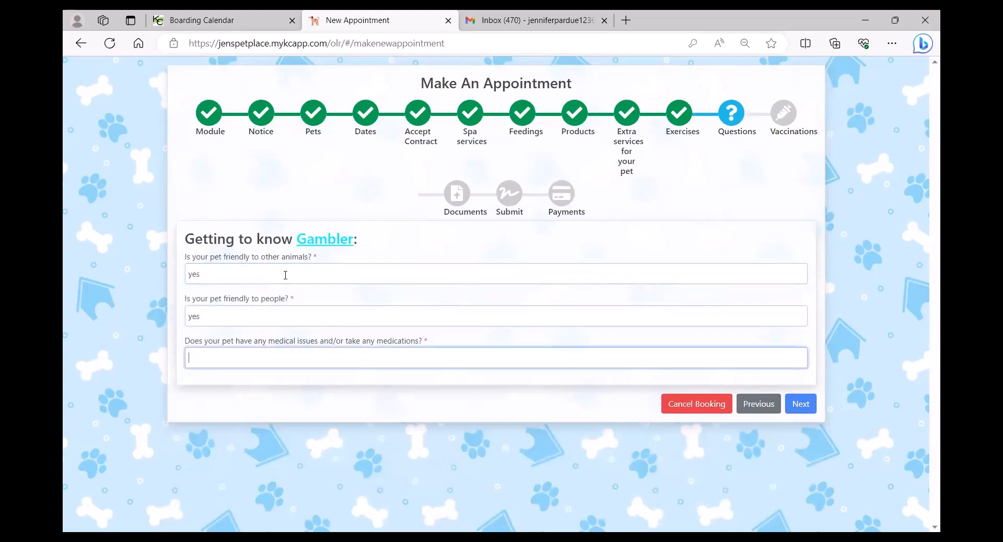
type("no")
left_click(801, 405)
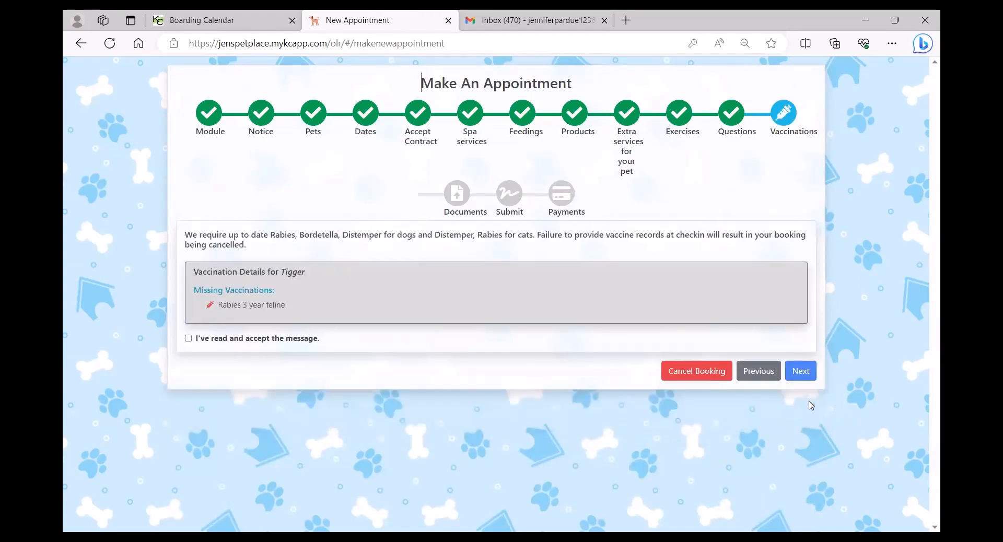
Accept the vaccination notices for Tigger and Gambler.
left_click(189, 339)
left_click(804, 372)
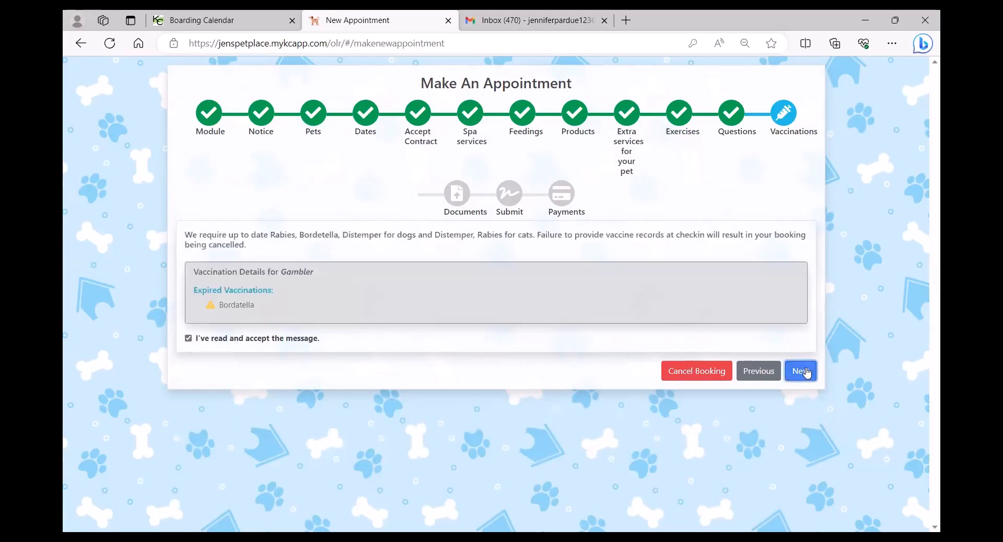
left_click(802, 372)
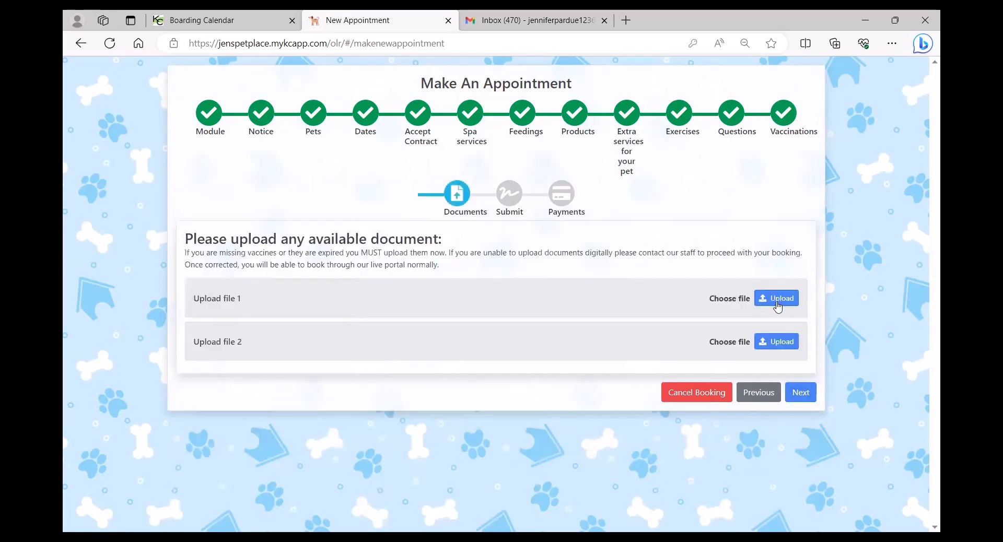
Upload the file 'Tigger doc 2' and proceed to the appointment review.
left_click(778, 308)
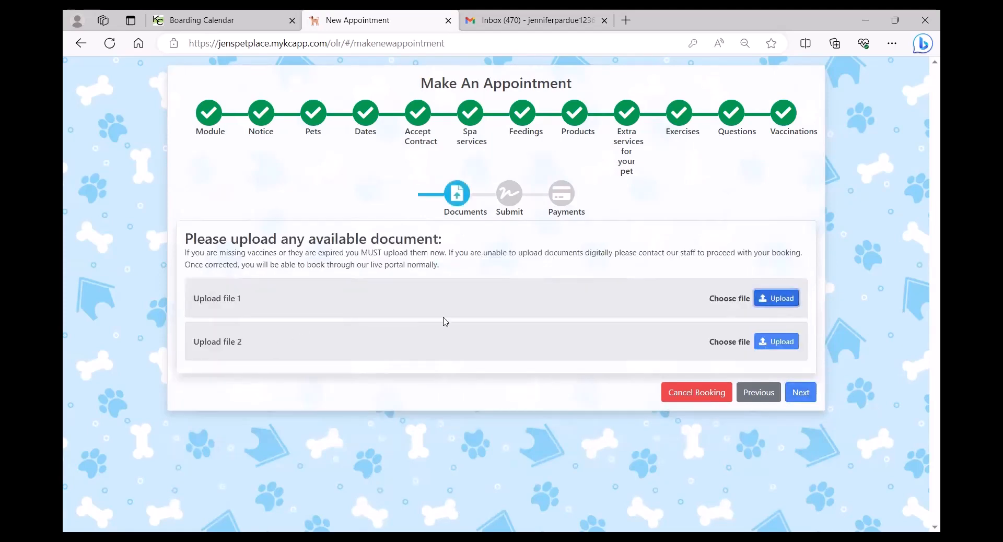
left_click(347, 132)
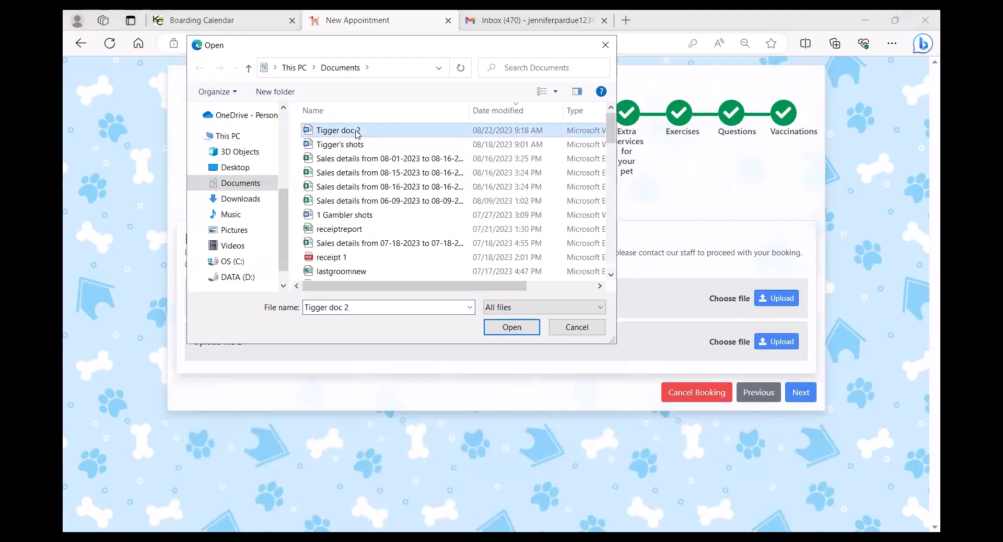
left_click(511, 327)
left_click(801, 392)
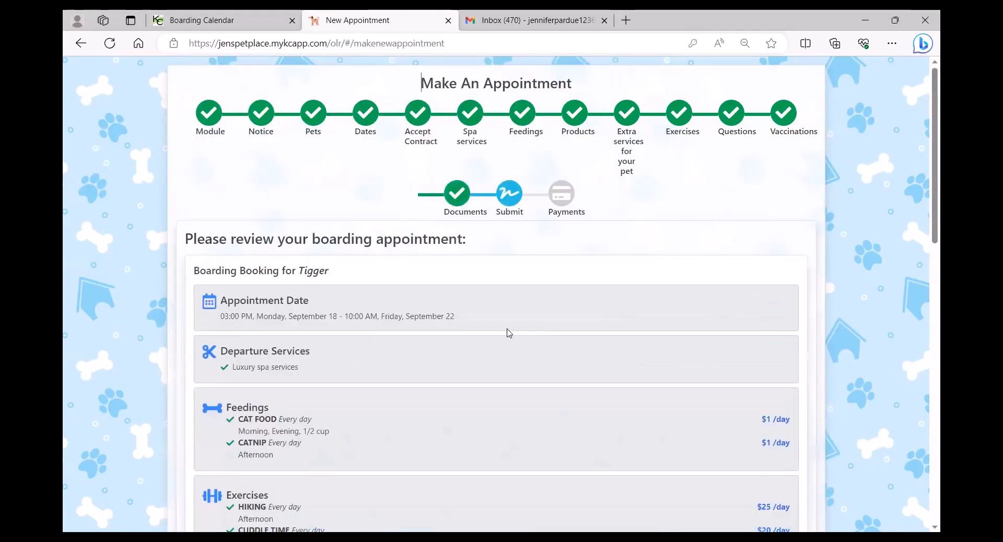
Look over both pets' booking summary, then proceed to payment showing $103.50 due now.
scroll(85, 328, "down", 3)
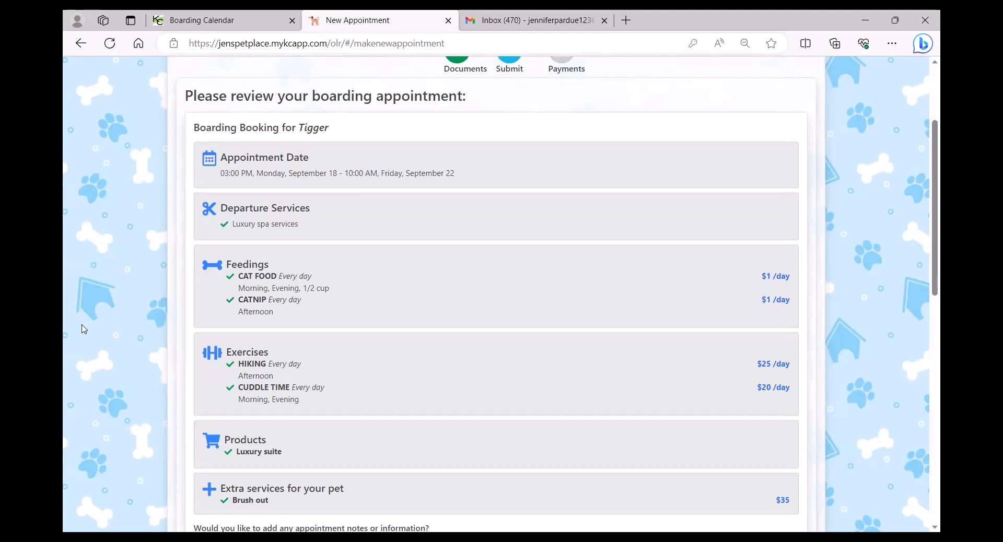
scroll(84, 329, "down", 4)
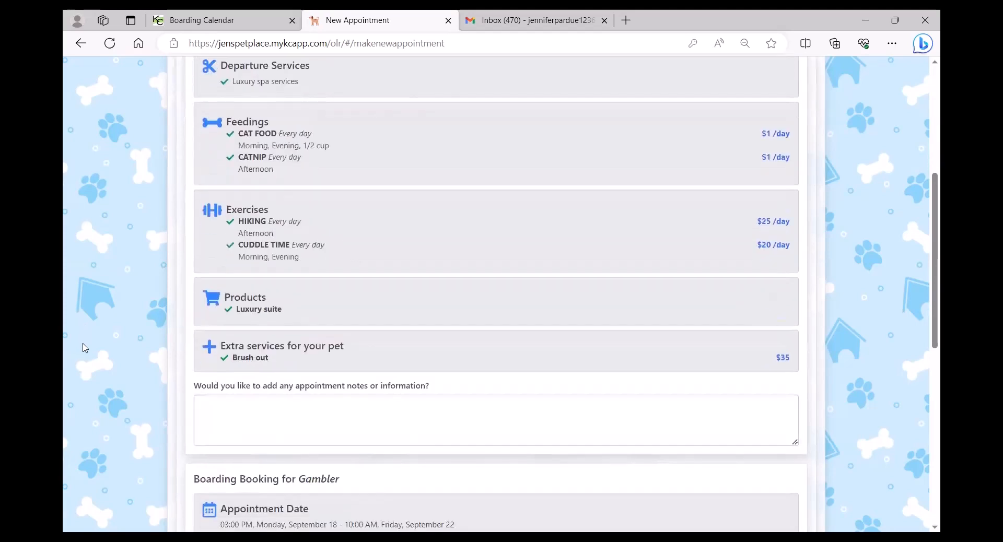
scroll(85, 348, "down", 7)
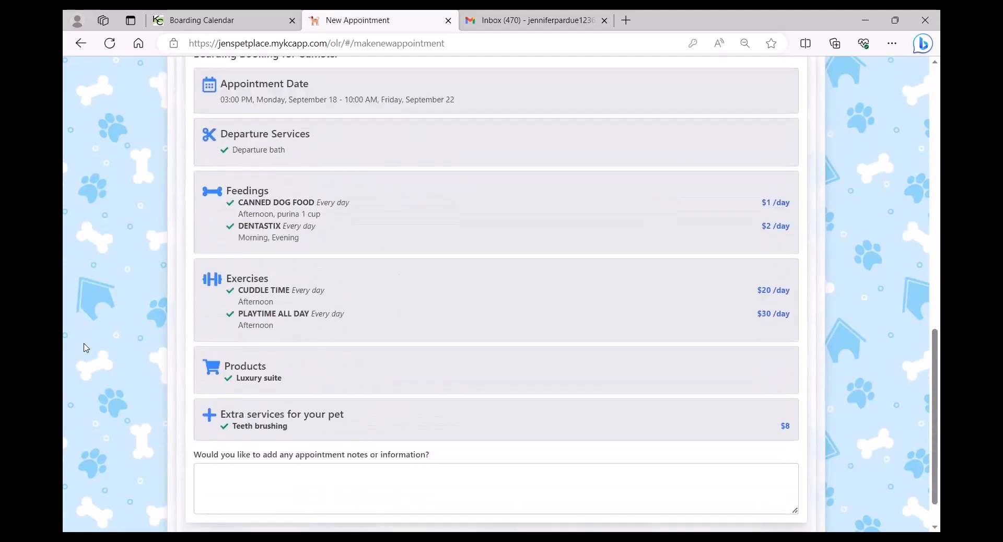
scroll(85, 347, "down", 1)
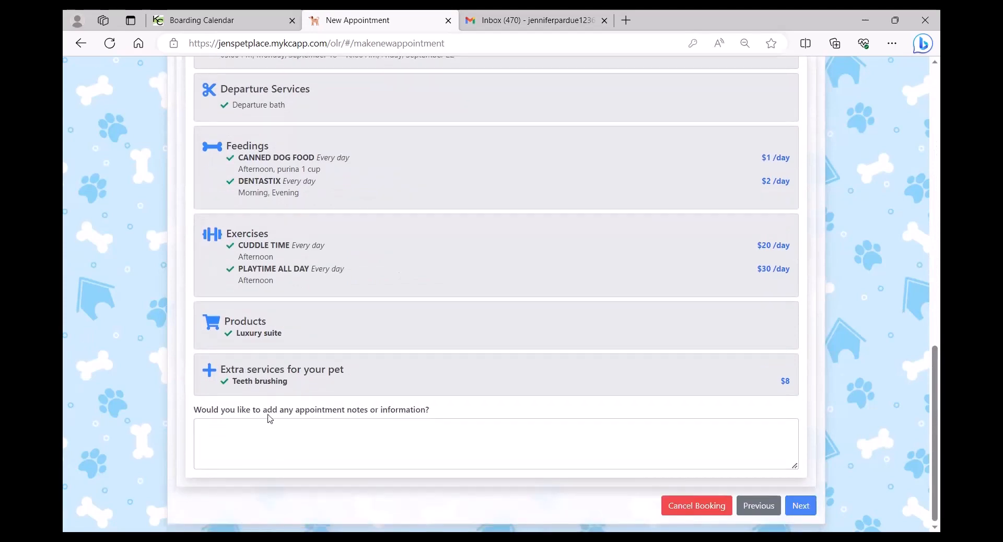
left_click(800, 505)
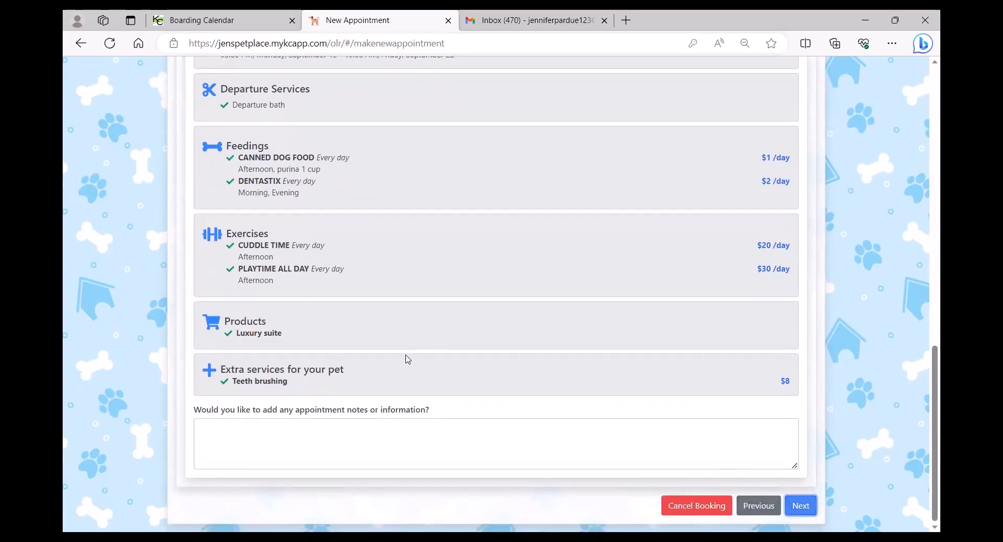
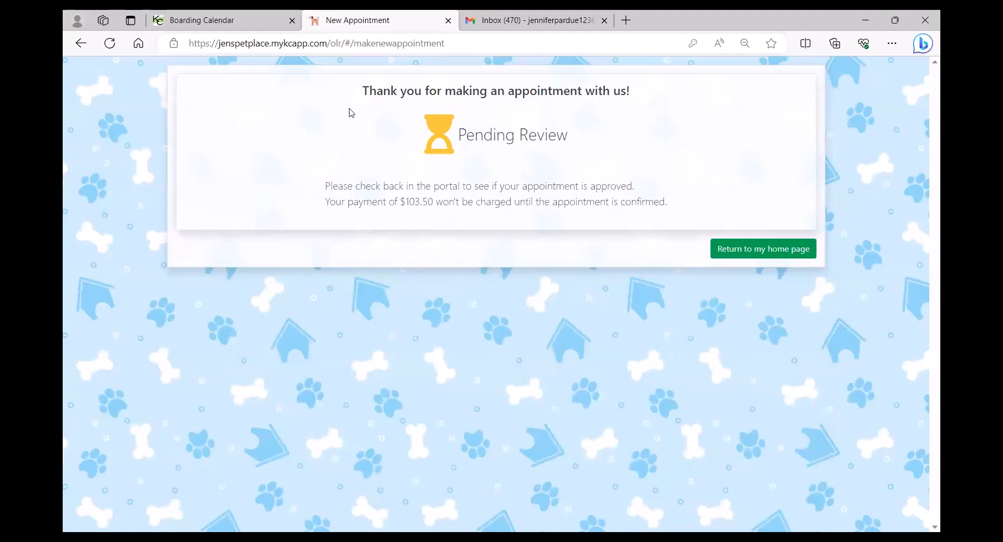
Return to the staff Boarding Calendar for August 2023, which shows a new pending online booking alert.
left_click(214, 21)
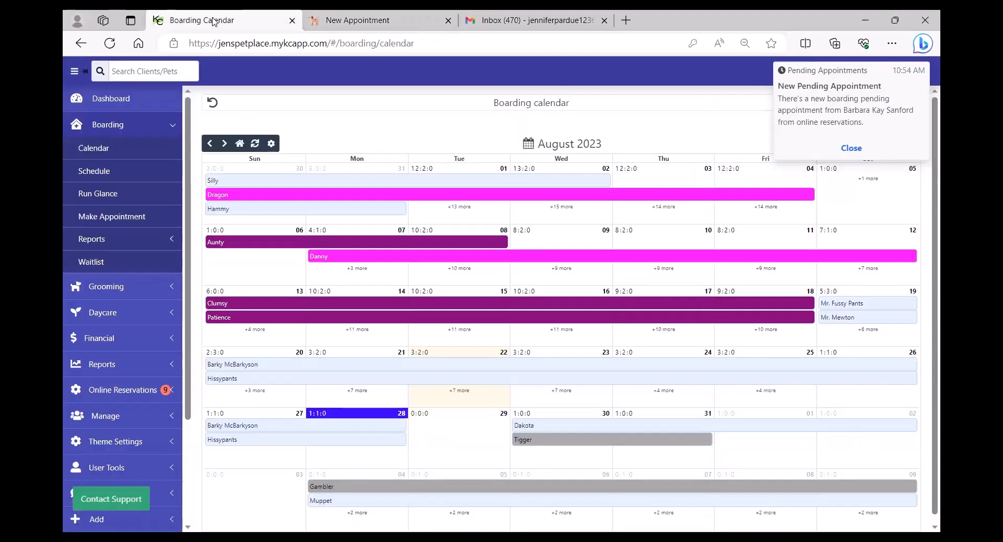
Open the pending 9/18–9/22 request and review its optional contract terms and Tigger's answers.
left_click(117, 392)
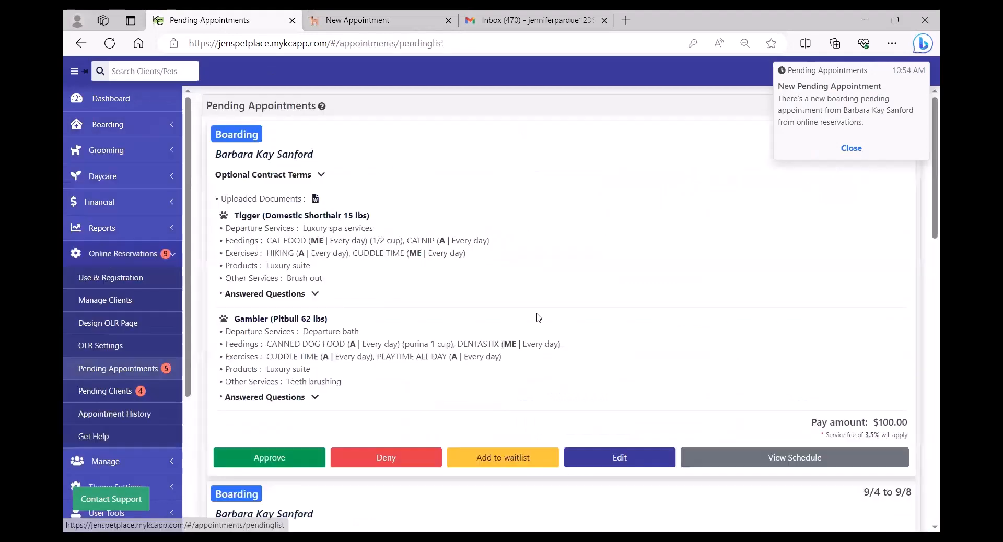
left_click(848, 148)
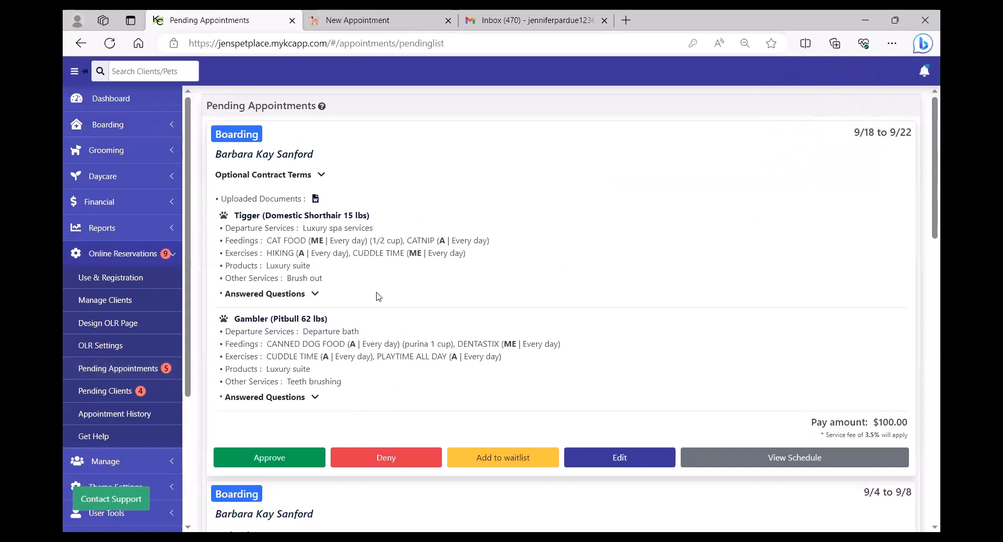
left_click(322, 174)
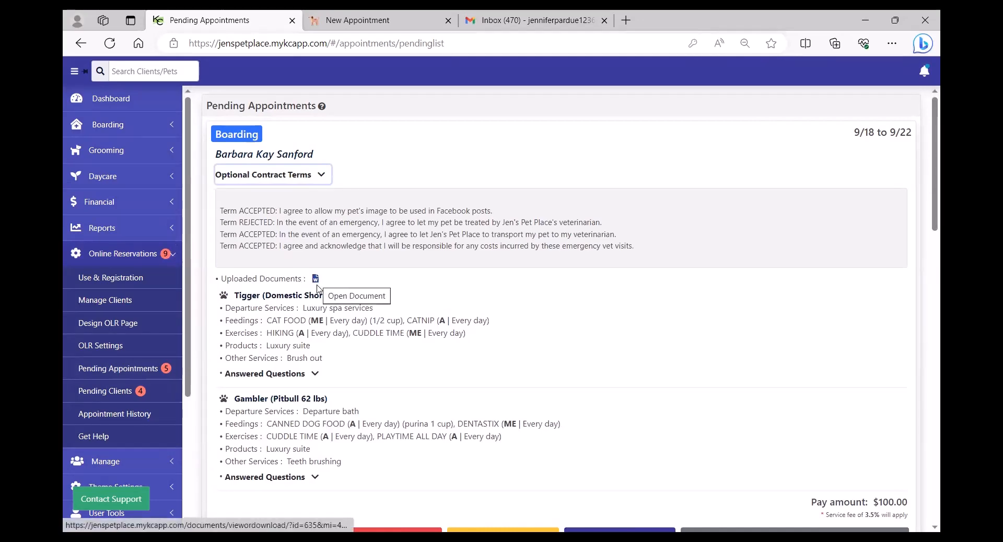
left_click(311, 376)
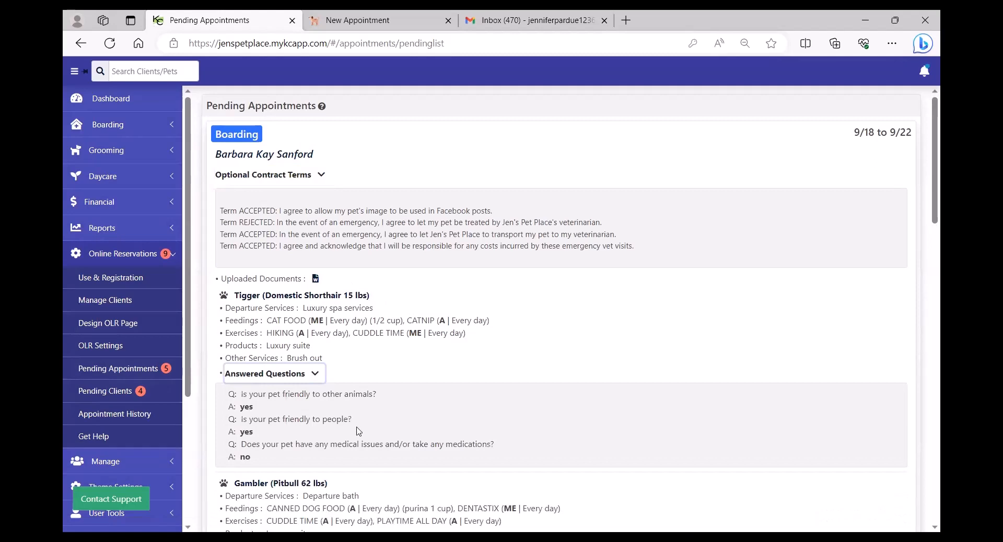
scroll(358, 431, "down", 3)
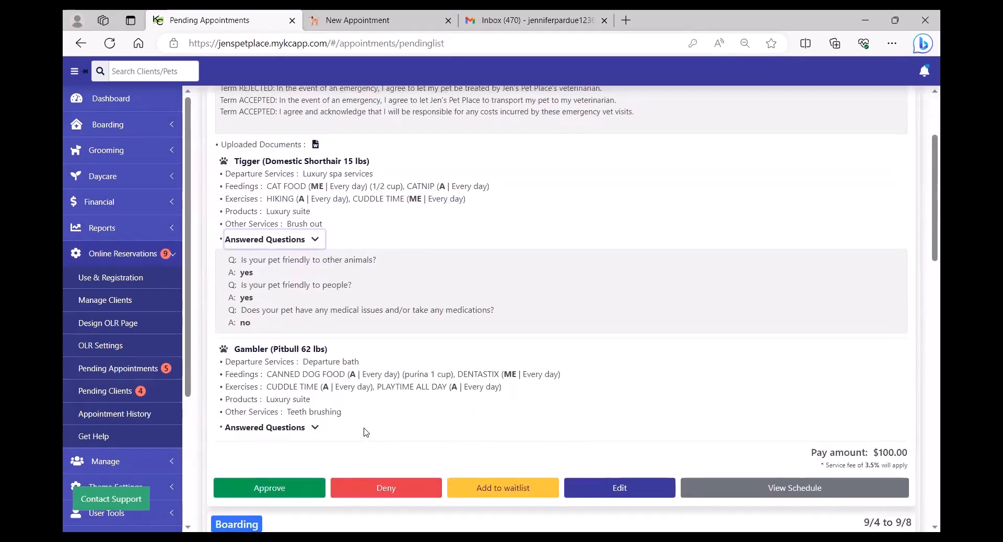
scroll(399, 386, "down", 1)
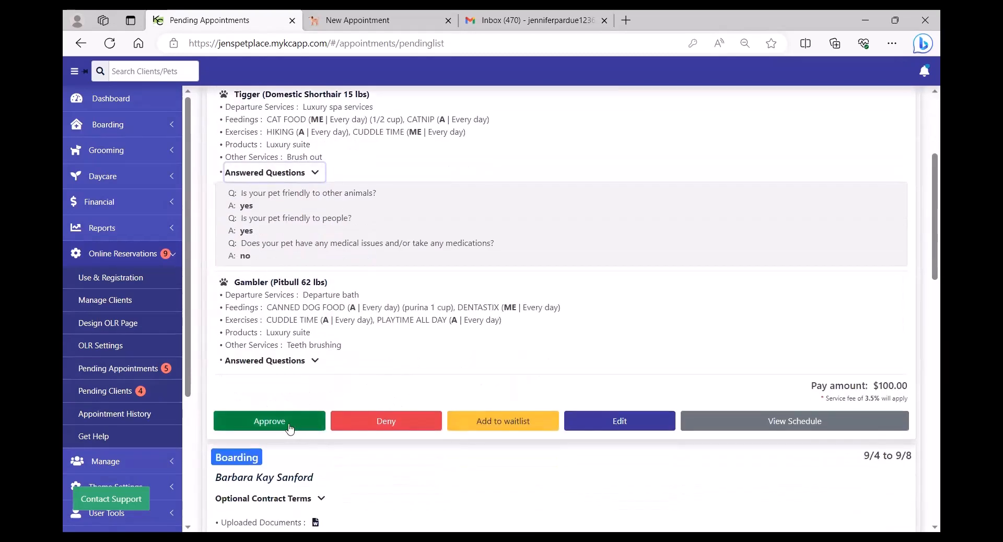
Put Tigger in run 06 at rate 39.00 and save, approving the Gambler and Tigger booking.
left_click(622, 421)
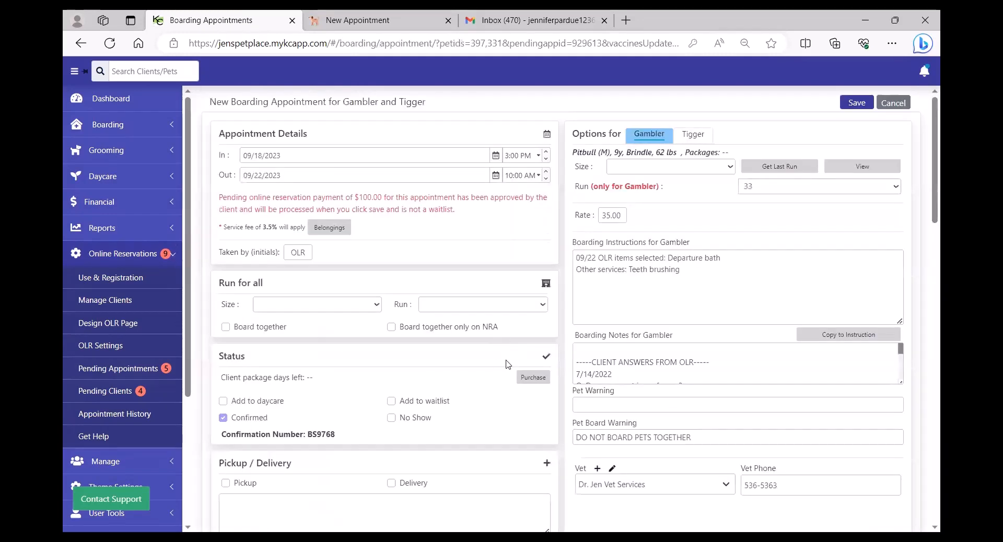
left_click(697, 135)
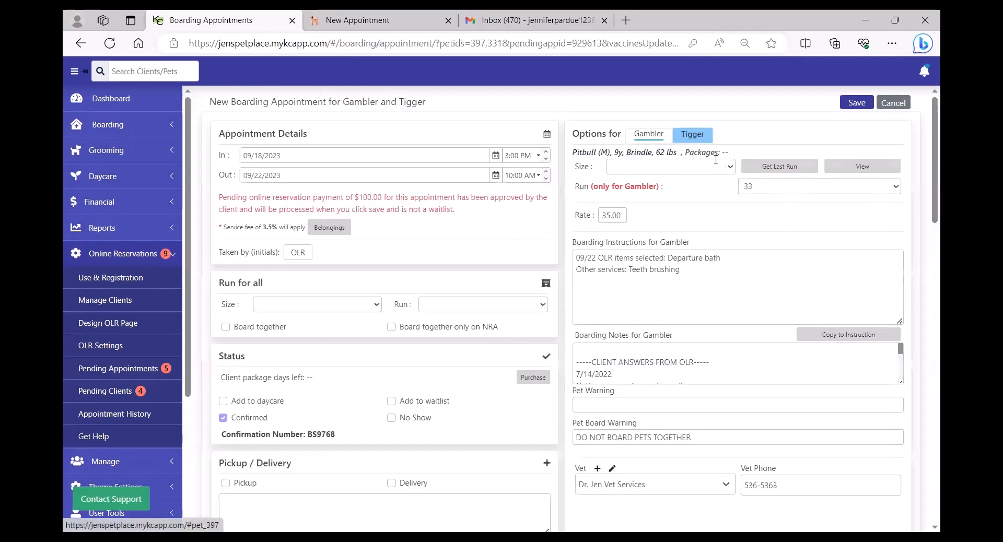
left_click(834, 187)
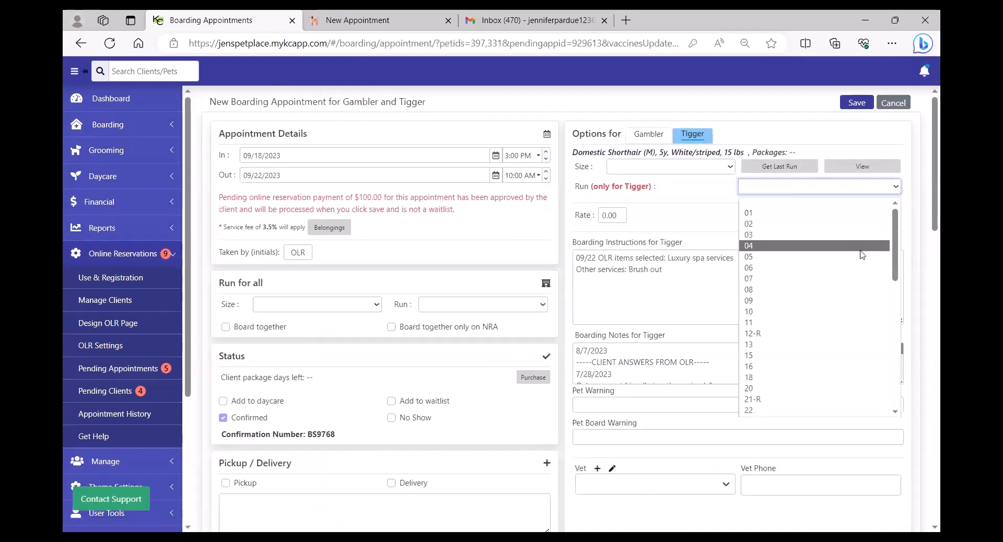
left_click(775, 269)
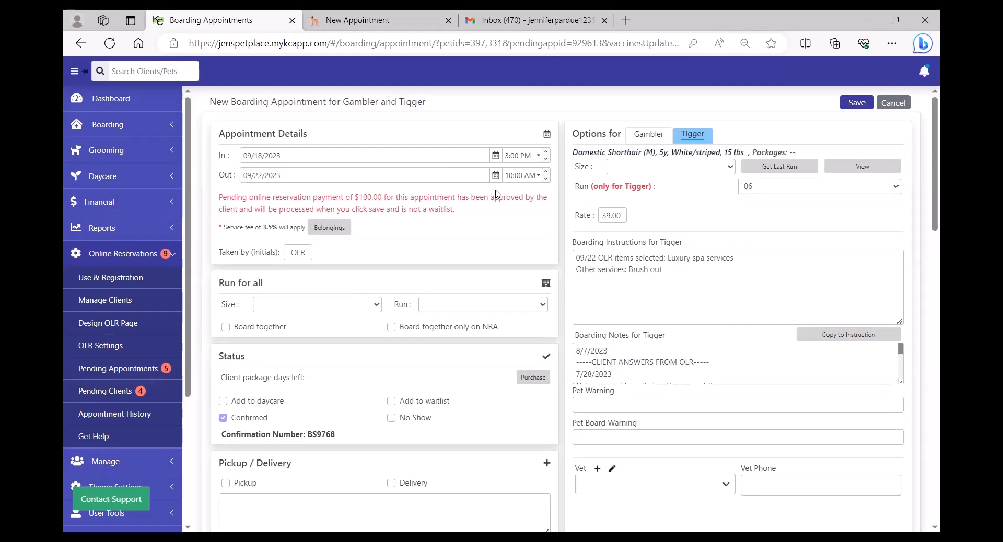
left_click(859, 104)
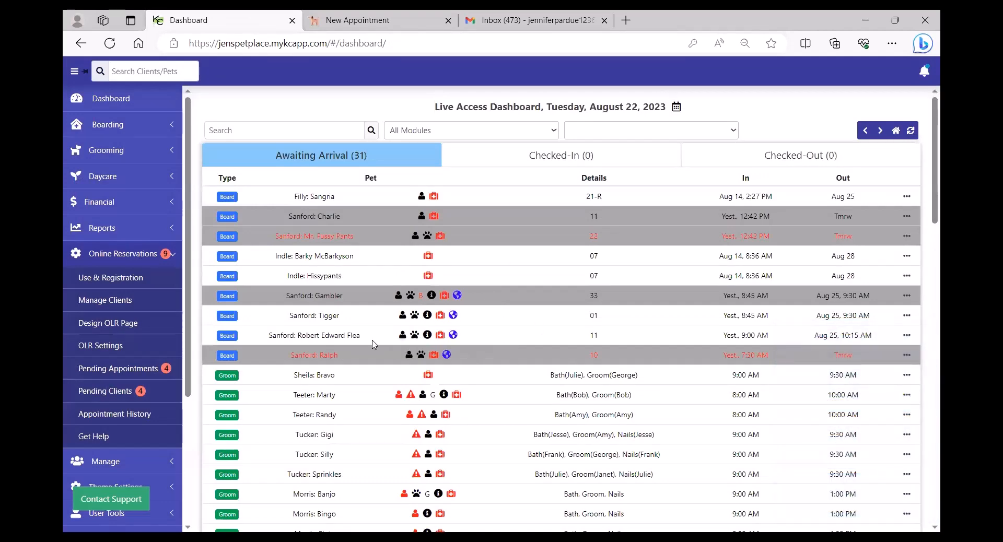
Open Appointment History to confirm the 9/18–9/22 boarding is listed as Approved by Admin.
left_click(130, 415)
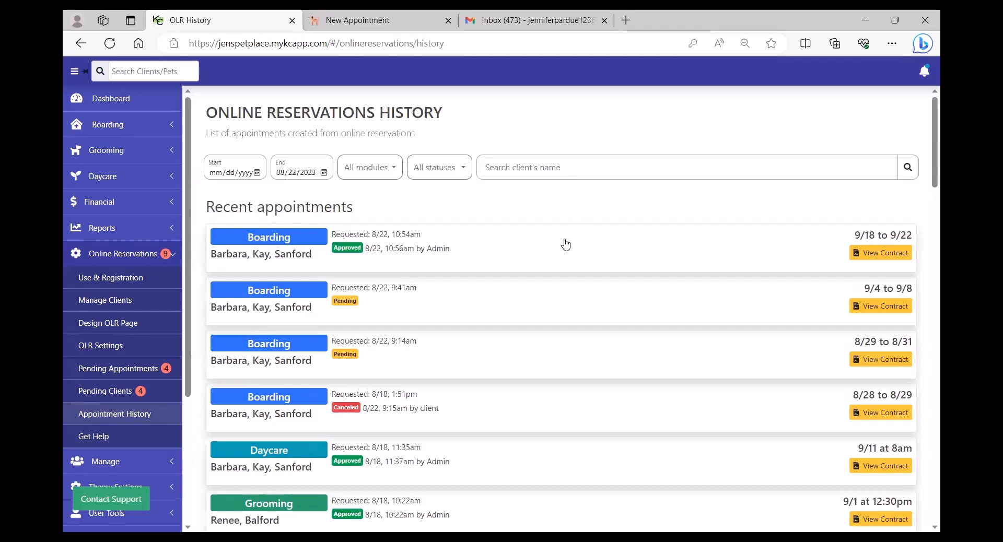
left_click(870, 256)
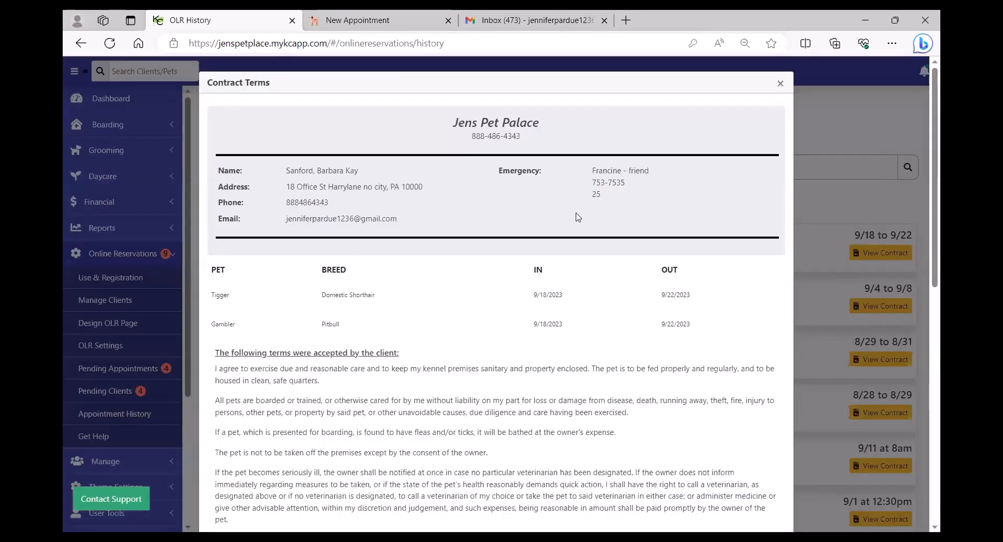
scroll(375, 330, "down", 3)
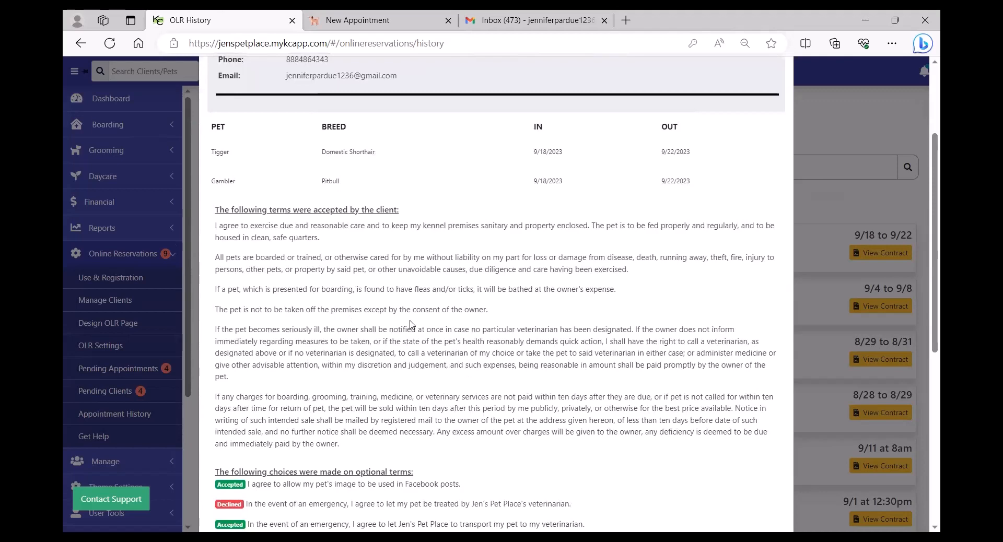
scroll(410, 325, "down", 6)
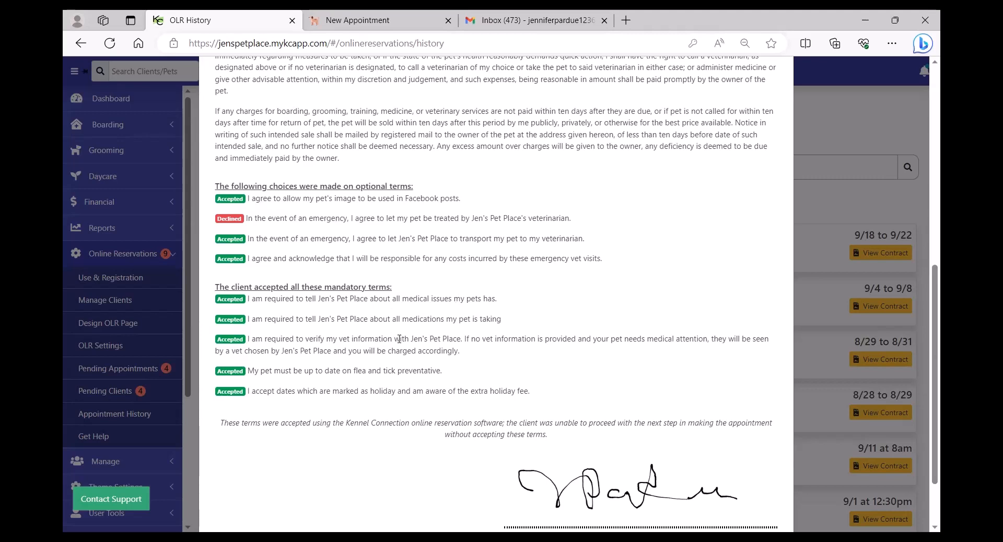
scroll(403, 343, "down", 3)
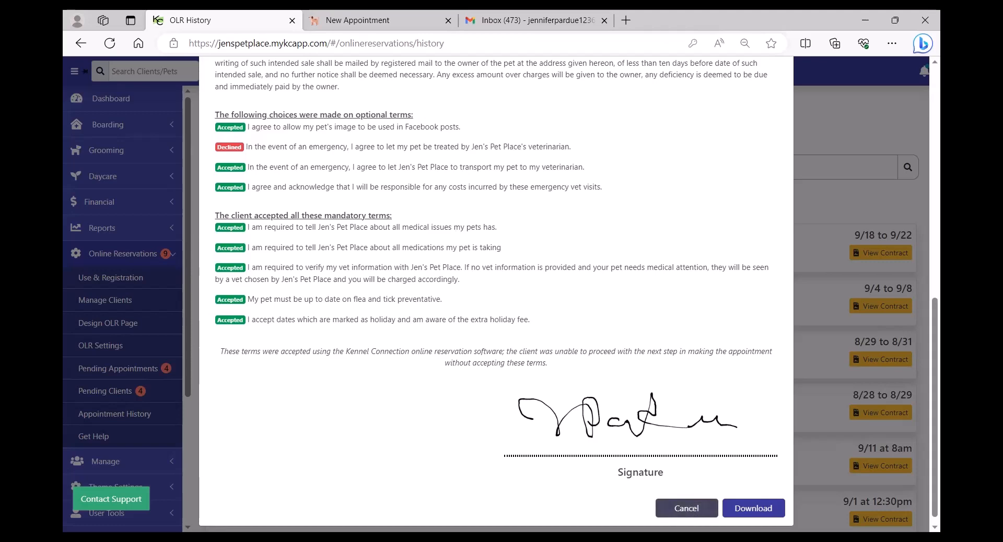
left_click(686, 509)
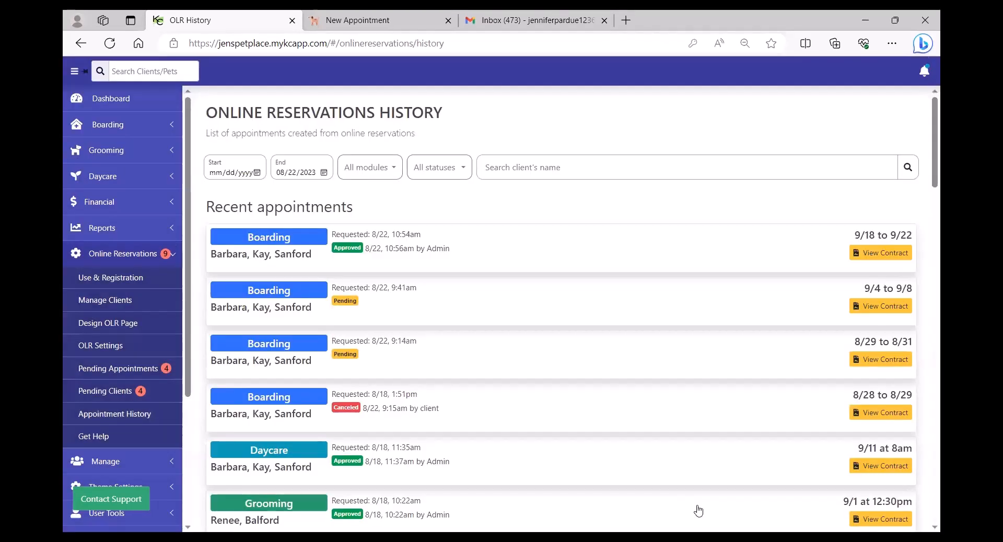